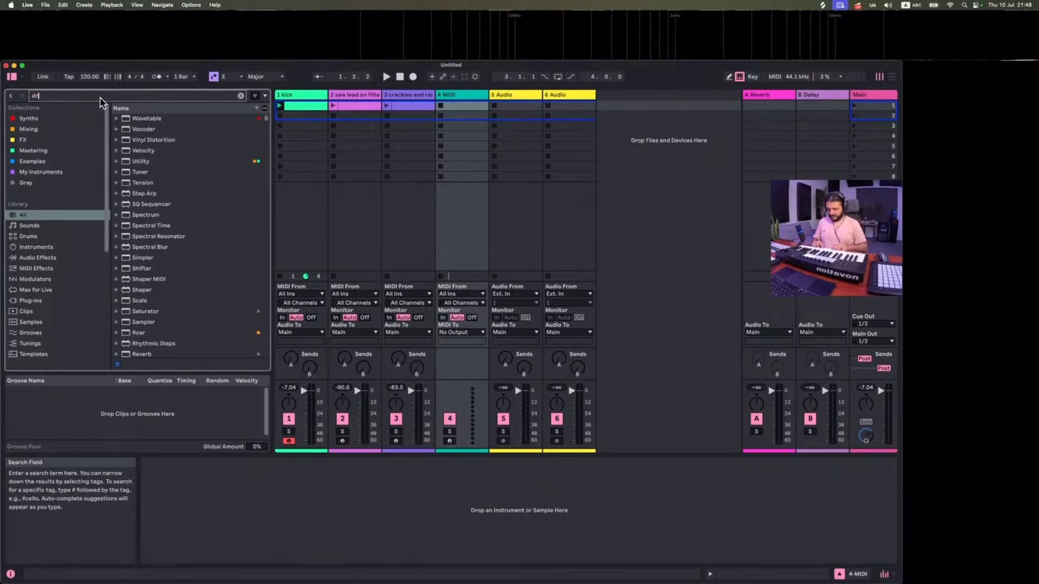
# - Load the Drift synth on the fourth track and add an Auto Filter after it
pyautogui.write('ift')
pyautogui.doubleClick(135, 128)
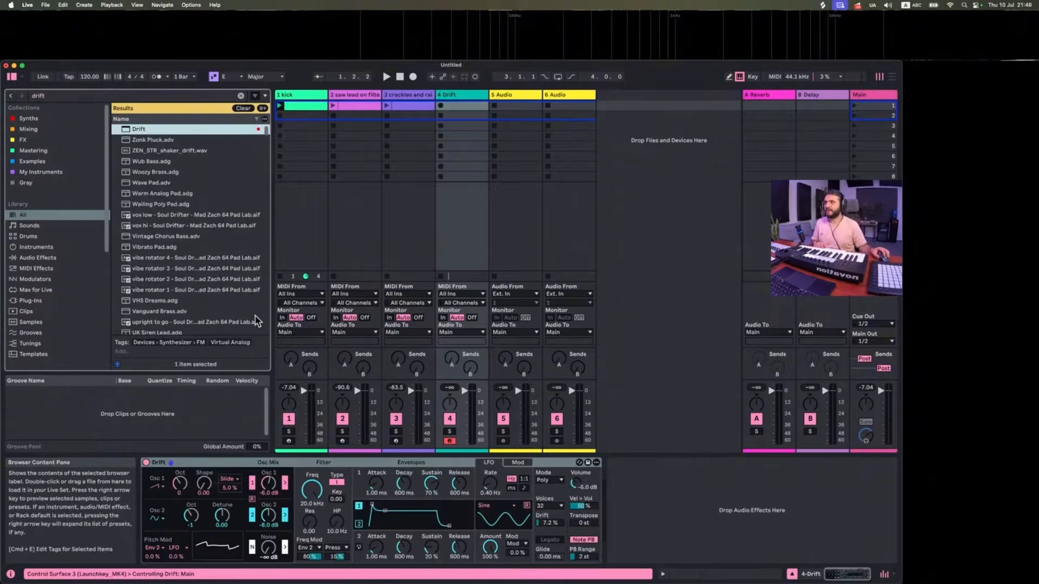
pyautogui.write('auto filter')
pyautogui.press('Return')
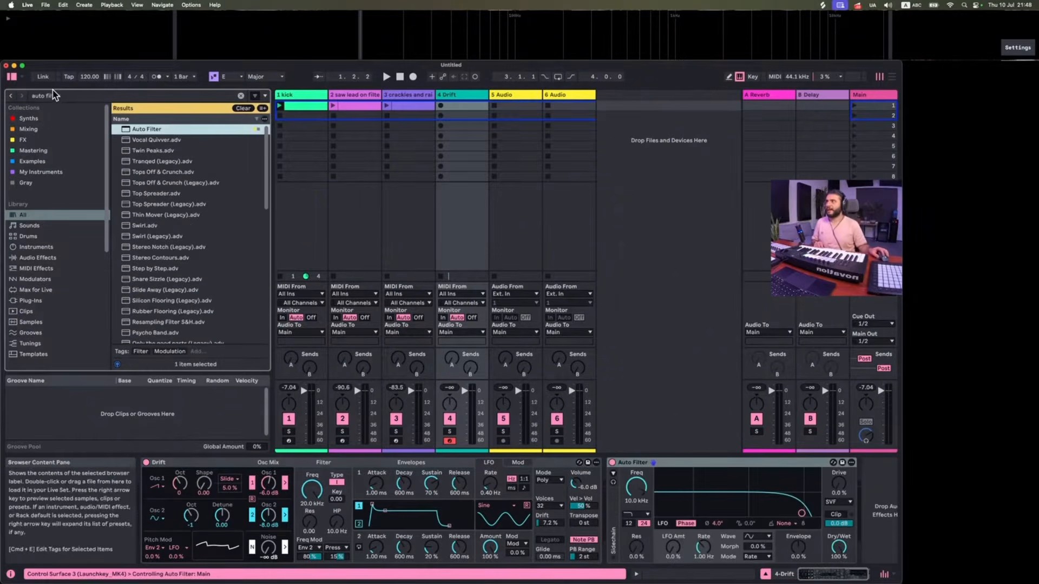
# - Add Expression Control in front of Drift and set its first modulation source to Keytrack
pyautogui.write('express')
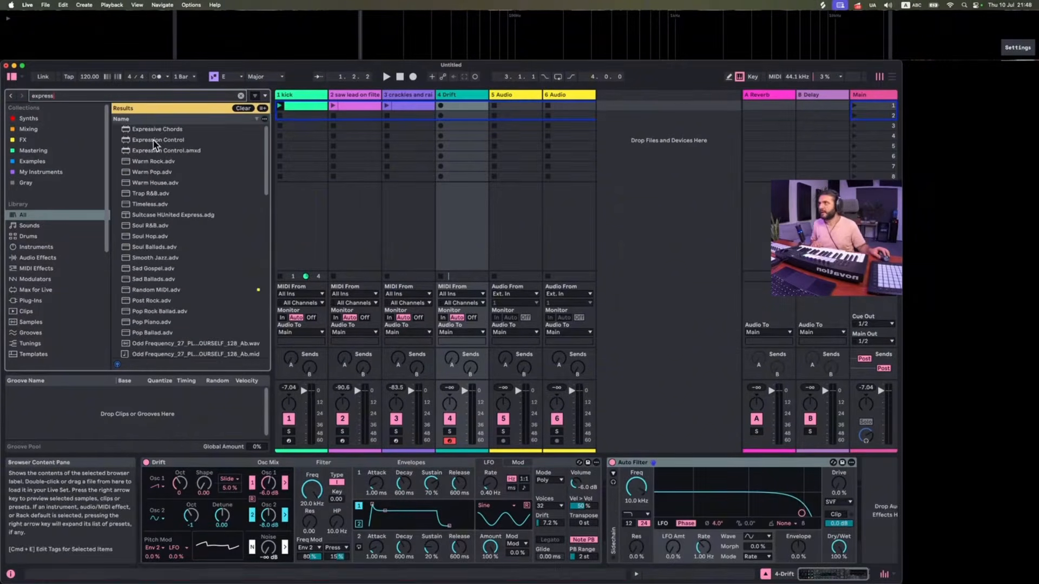
pyautogui.doubleClick(154, 140)
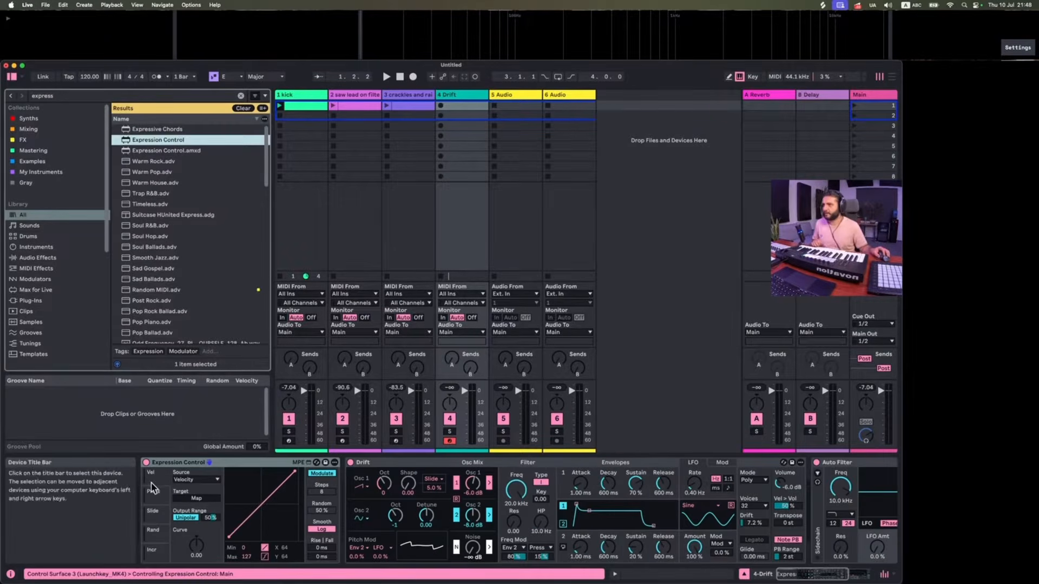
pyautogui.click(195, 480)
pyautogui.click(184, 524)
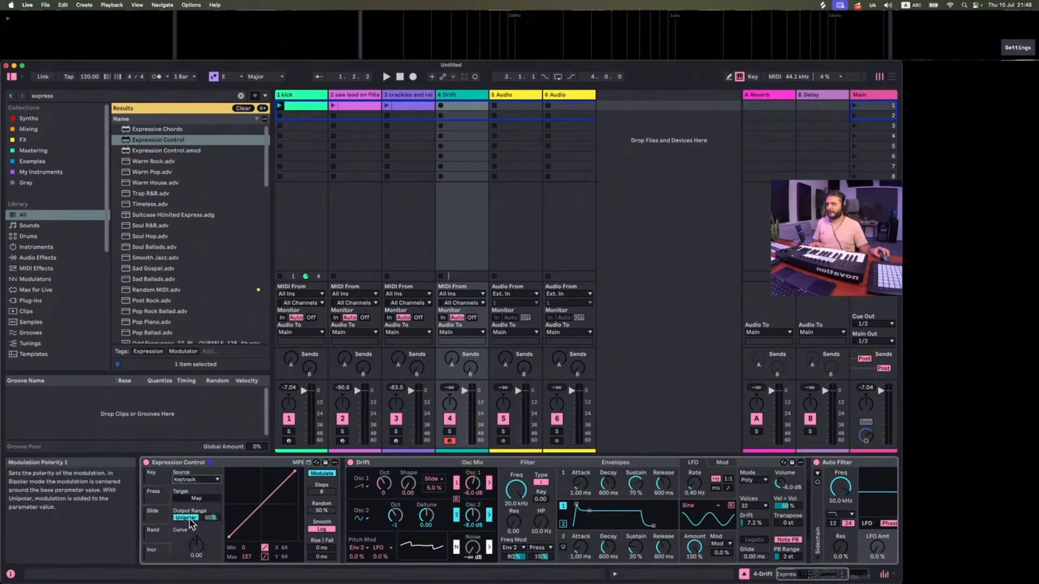
# - Switch Expression Control's first row to Remote and map it to Auto Filter's Frequency
pyautogui.click(322, 474)
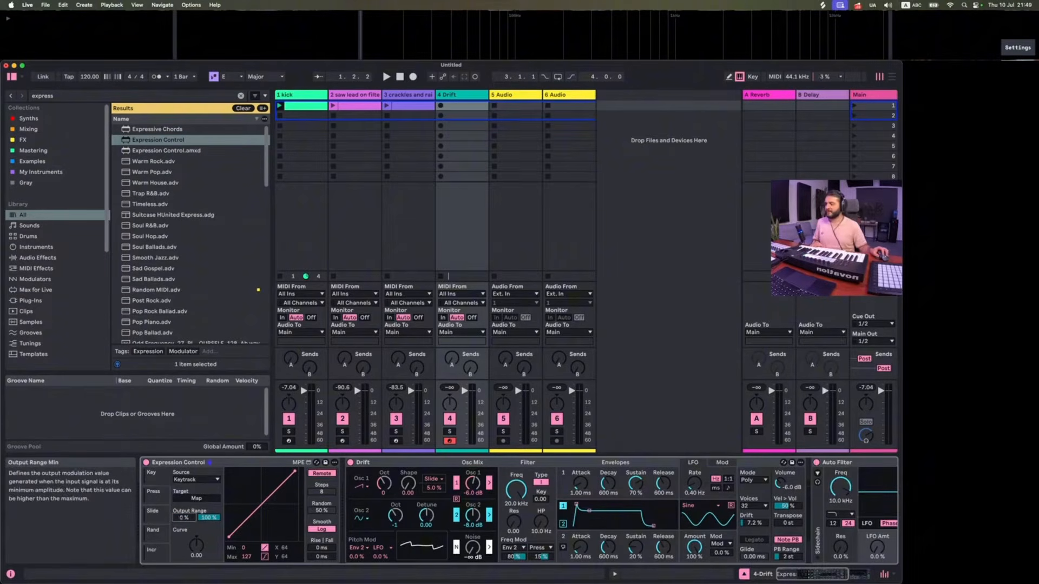
pyautogui.click(197, 499)
pyautogui.hscroll(4, 515, 485)
pyautogui.click(617, 489)
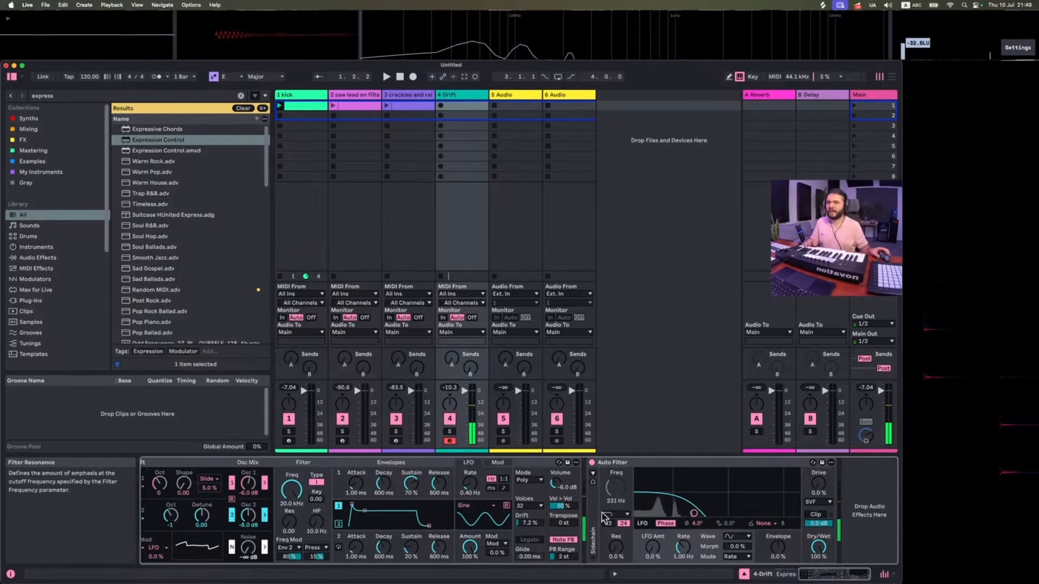
# - Set Auto Filter to the Band-pass type with the MS2 circuit
pyautogui.click(616, 514)
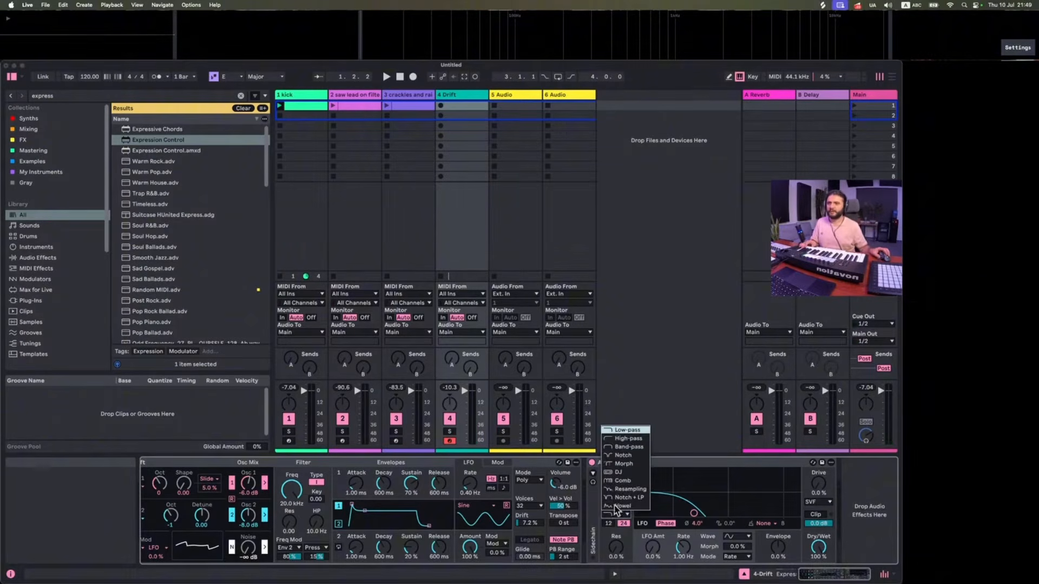
pyautogui.click(620, 448)
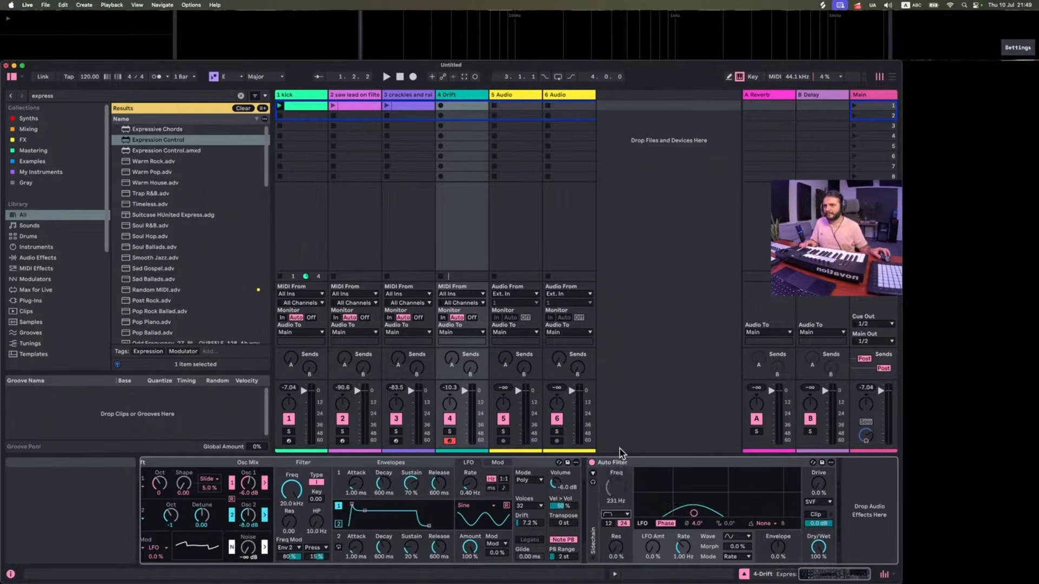
pyautogui.click(823, 503)
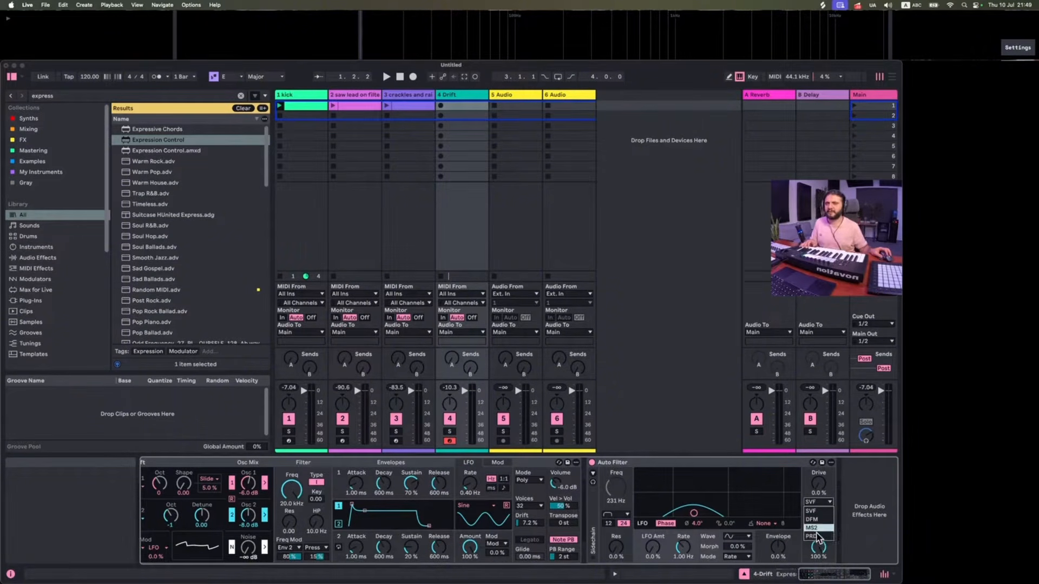
pyautogui.click(817, 529)
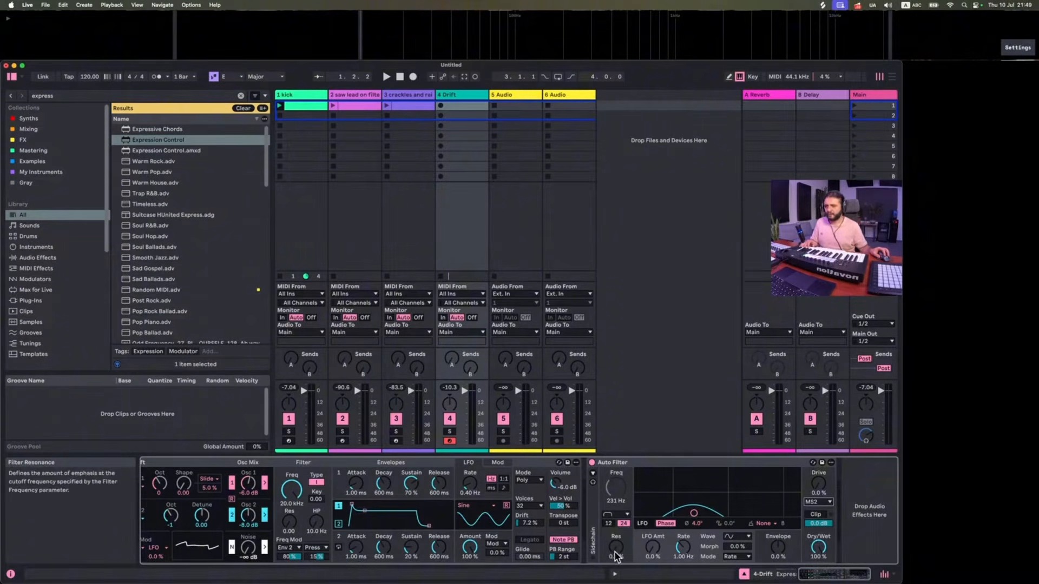
# - Raise Auto Filter's resonance to 100 % and check its pitch briefly against the kick clip
pyautogui.moveTo(615, 555); pyautogui.dragTo(616, 487)
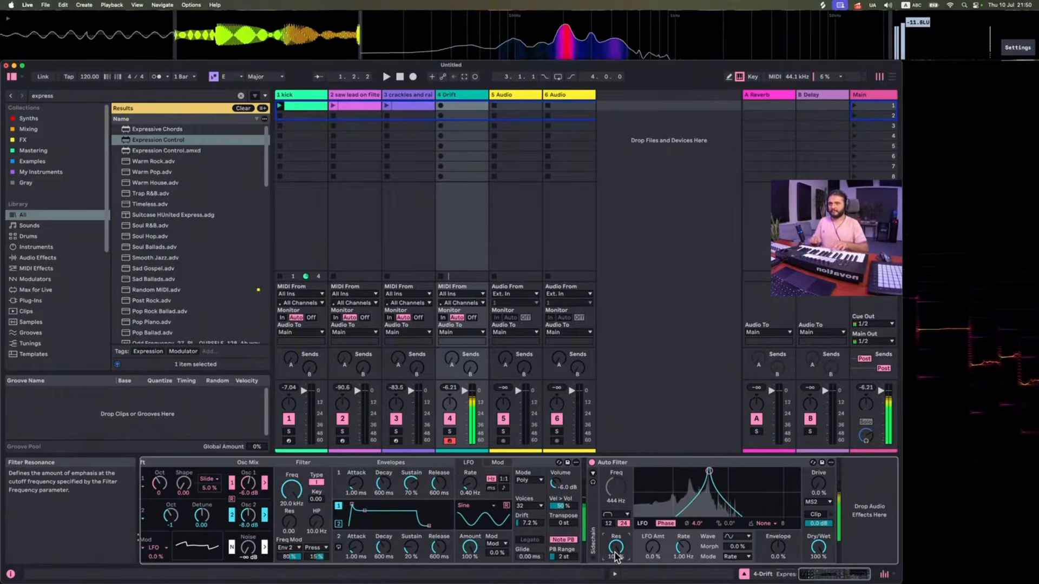
pyautogui.press('space')
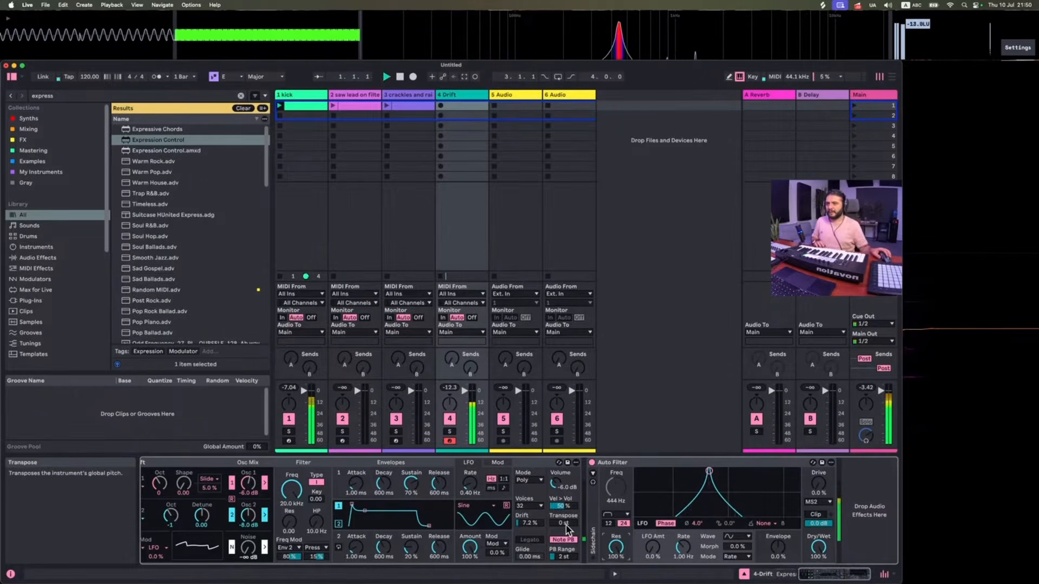
pyautogui.press('space')
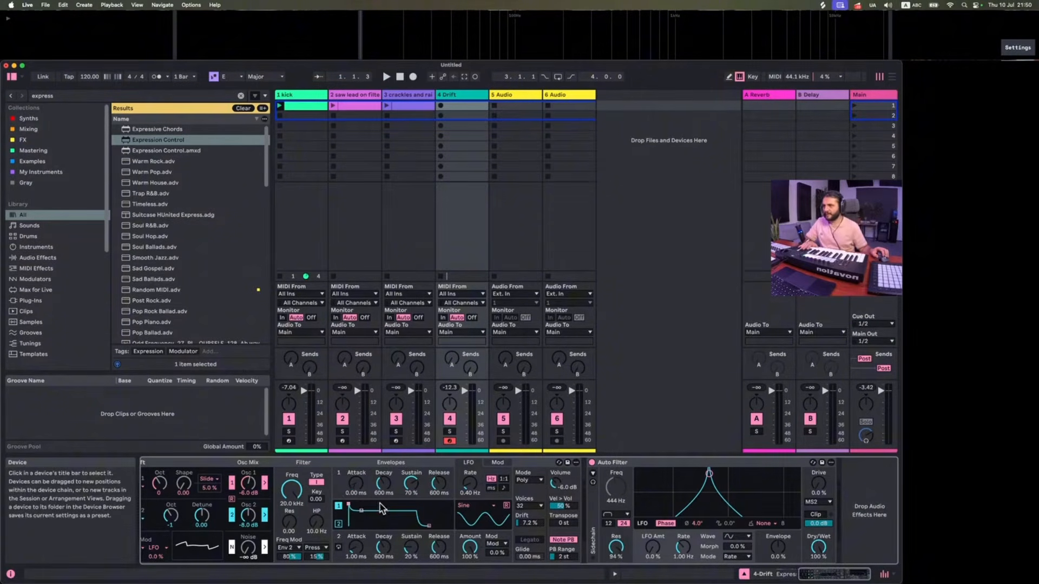
# - Shorten the decay, sustain and release of Drift's first envelope to a click and compare it with Auto Filter off and on
pyautogui.moveTo(386, 485); pyautogui.dragTo(412, 535)
pyautogui.moveTo(439, 484); pyautogui.dragTo(439, 535)
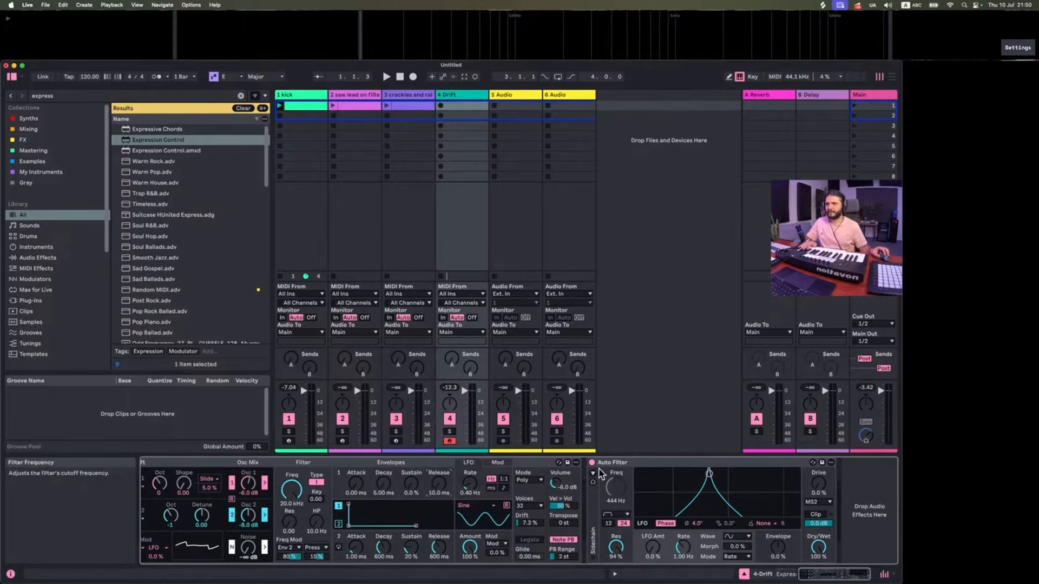
pyautogui.click(592, 462)
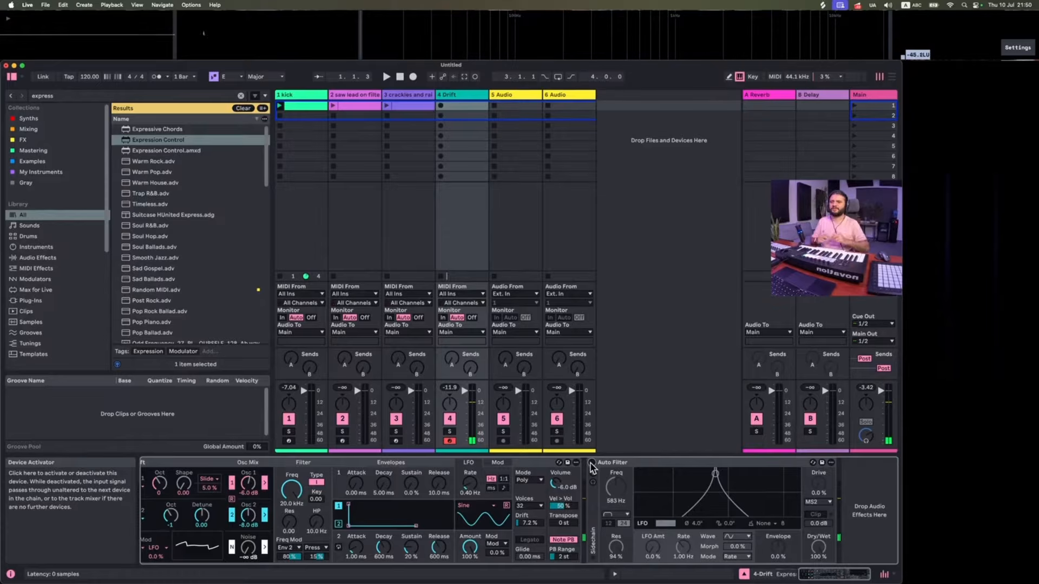
pyautogui.click(593, 463)
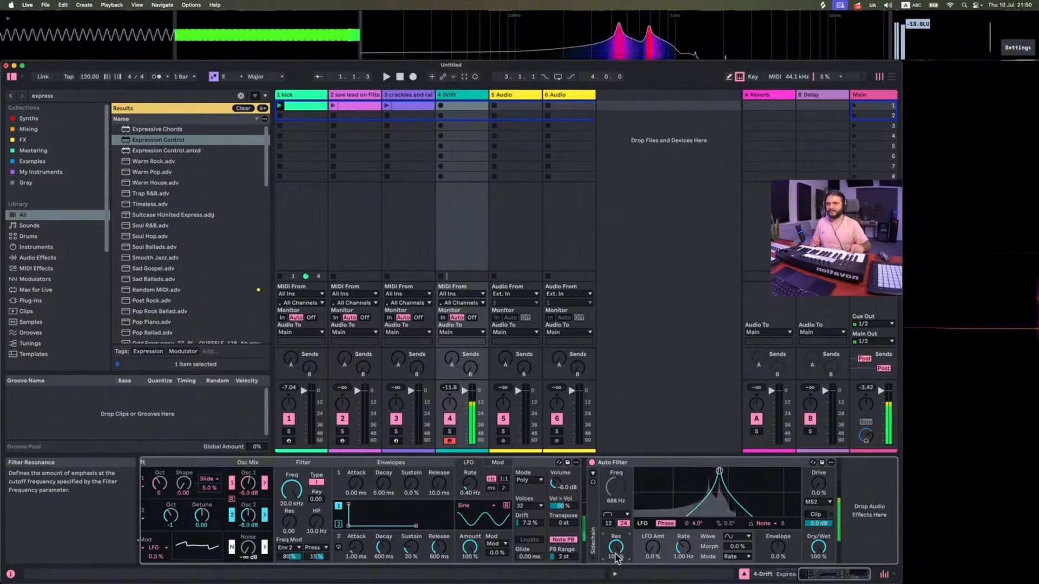
# - Enable Auto Filter's Clip option and lower its output to -4.0 dB
pyautogui.click(815, 515)
pyautogui.moveTo(818, 524); pyautogui.dragTo(813, 543)
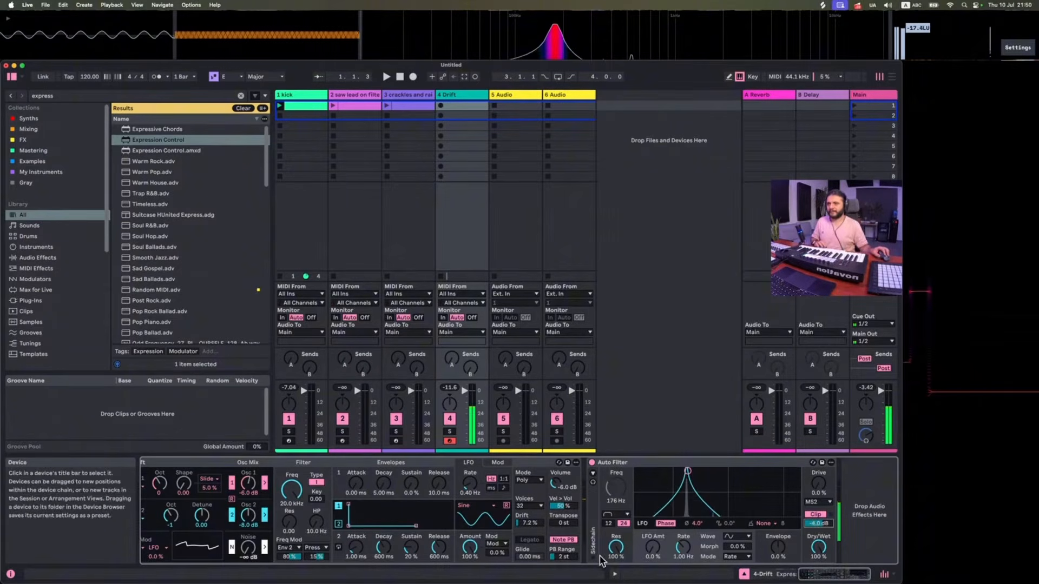
# - Collapse the Drift and Expression Control devices and add an Arpeggiator at the start of the chain
pyautogui.hscroll(-5, 363, 518)
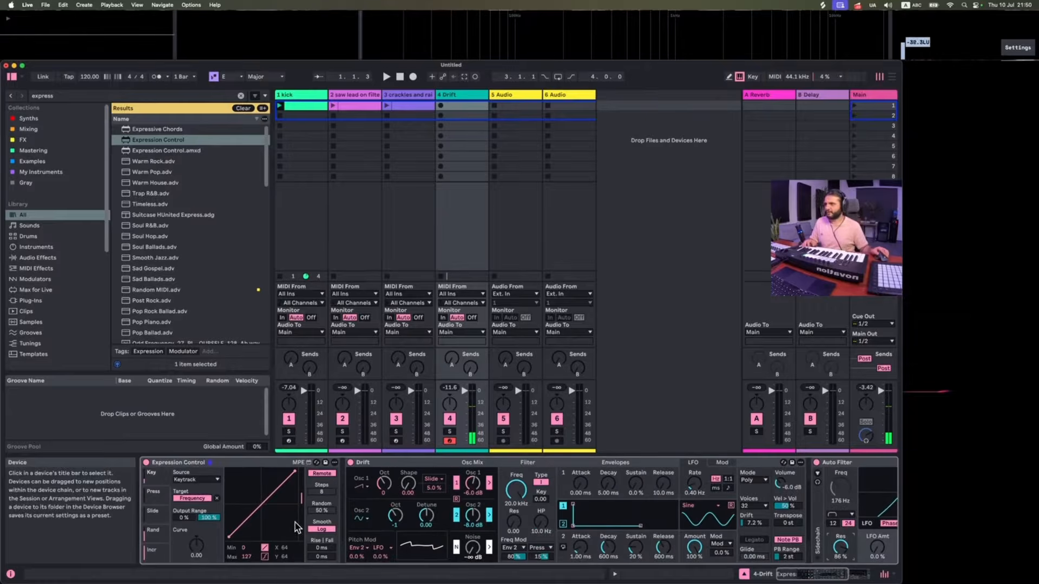
pyautogui.doubleClick(378, 463)
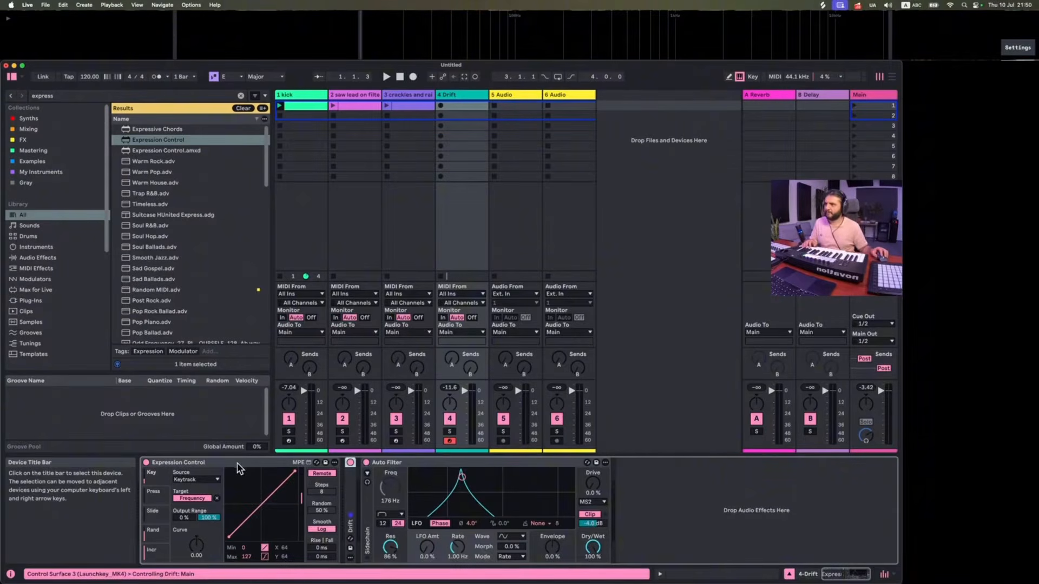
pyautogui.doubleClick(238, 463)
pyautogui.click(57, 99)
pyautogui.write('a')
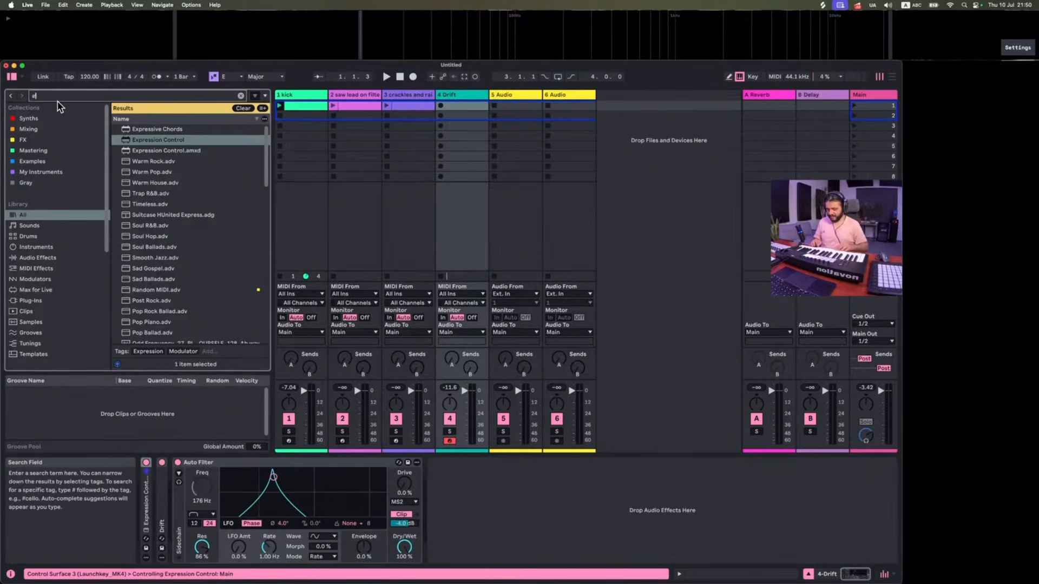
pyautogui.write('rp')
pyautogui.press('Down')
pyautogui.press('Down')
pyautogui.press('Return')
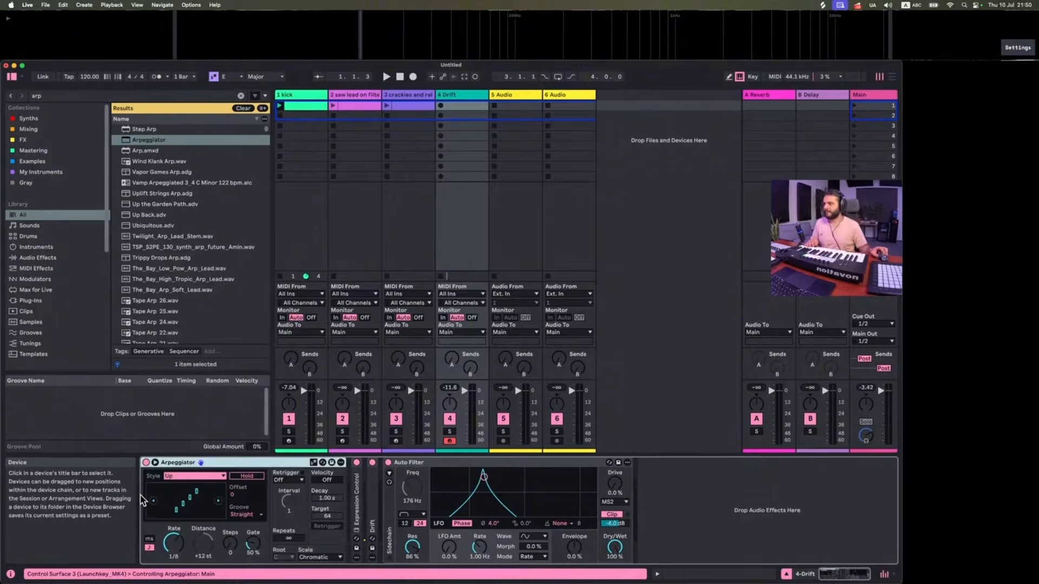
# - Set the Arpeggiator's style to Play Order and its rate to 1/16
pyautogui.click(187, 477)
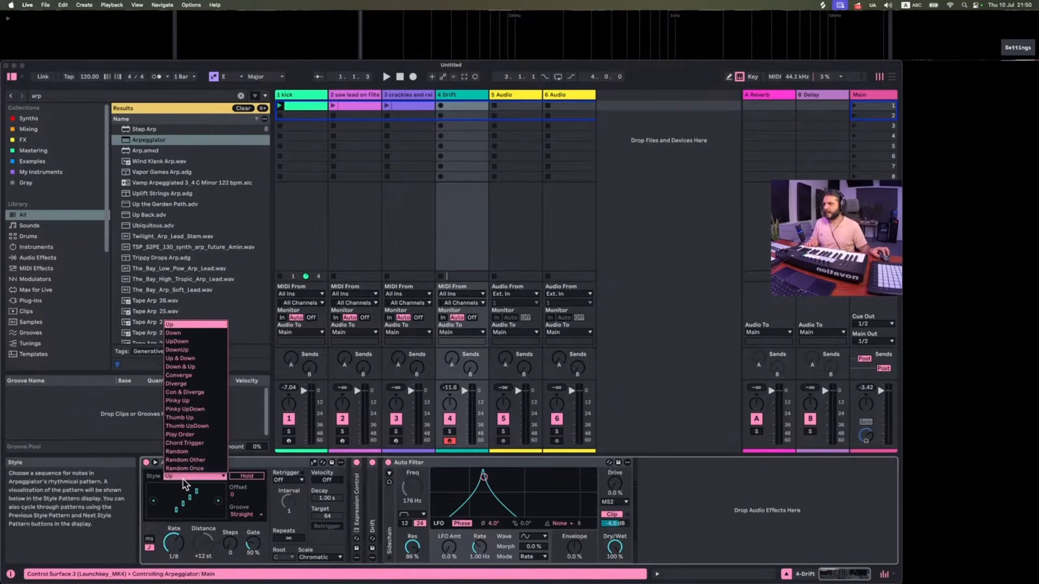
pyautogui.click(185, 443)
pyautogui.moveTo(176, 524); pyautogui.dragTo(176, 536)
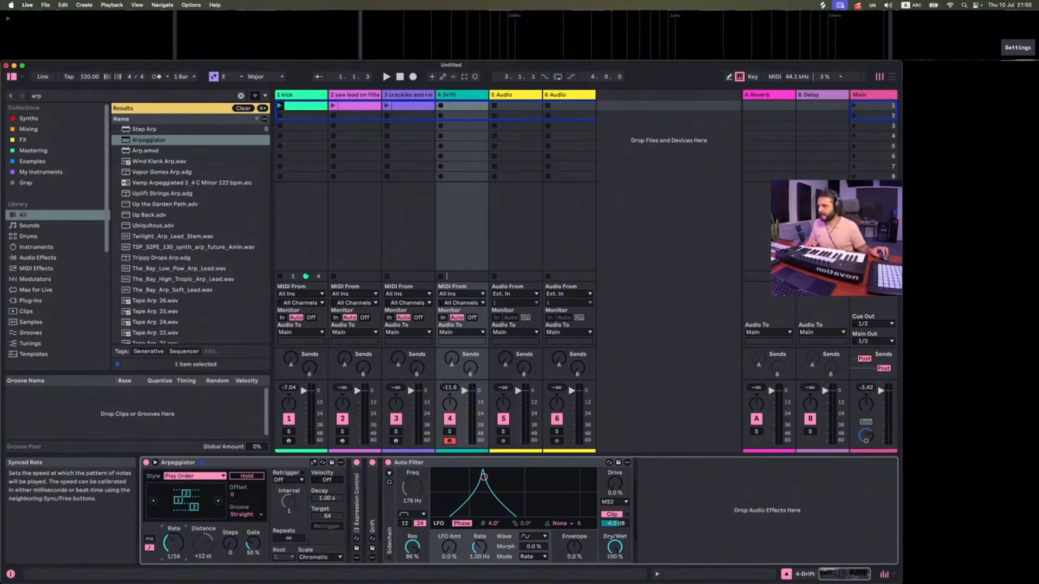
# - Create a one-bar MIDI clip in the Drift track's first slot with E3, G#3 and B3 held for the full bar
pyautogui.doubleClick(462, 105)
pyautogui.doubleClick(374, 452)
pyautogui.moveTo(375, 452); pyautogui.dragTo(727, 452)
pyautogui.doubleClick(373, 377)
pyautogui.moveTo(373, 377); pyautogui.dragTo(777, 388)
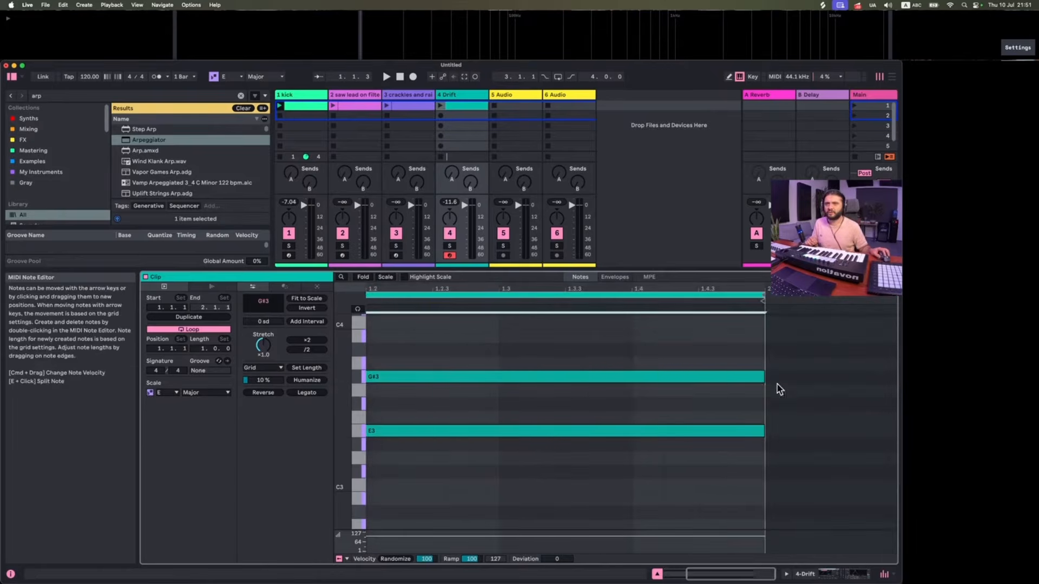
pyautogui.doubleClick(376, 337)
pyautogui.moveTo(397, 341); pyautogui.dragTo(896, 339)
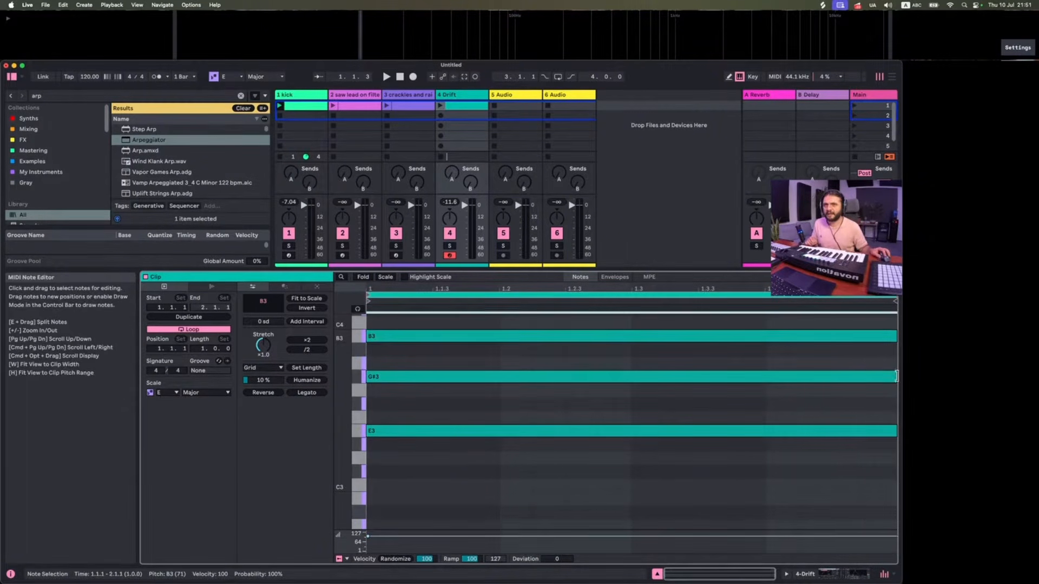
# - Launch the Drift track's chord clip, bring back its device chain and solo the track
pyautogui.click(440, 106)
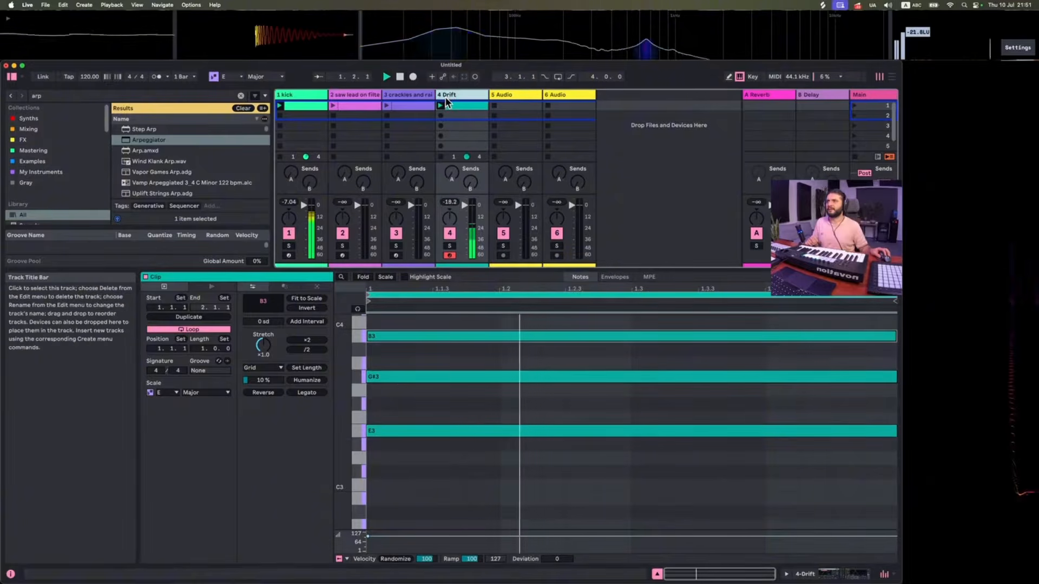
pyautogui.doubleClick(446, 96)
pyautogui.click(449, 431)
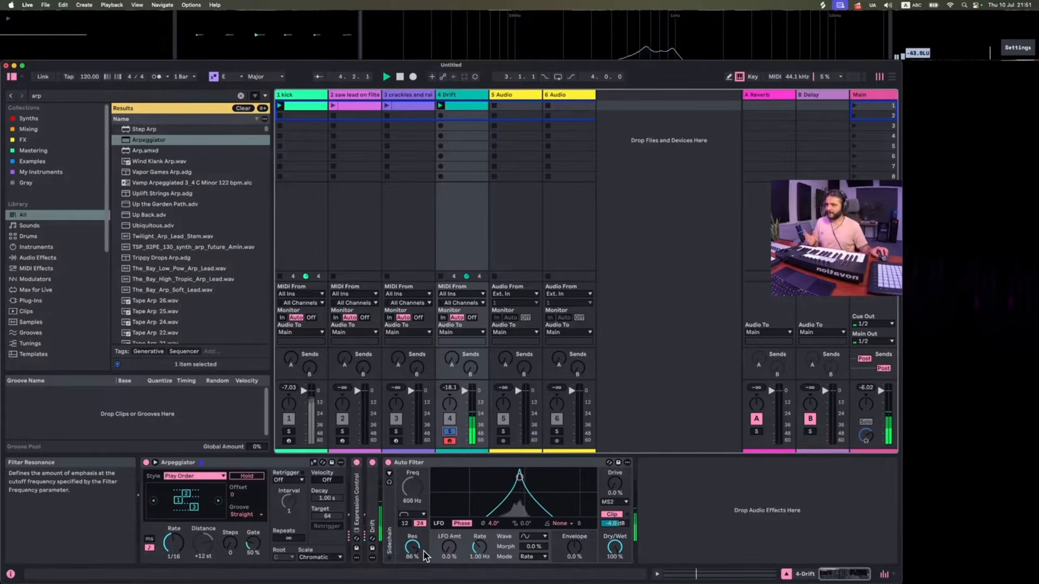
# - Try Auto Filter's resonance at 100 % and reduce it to 58 %
pyautogui.moveTo(415, 552); pyautogui.dragTo(415, 541)
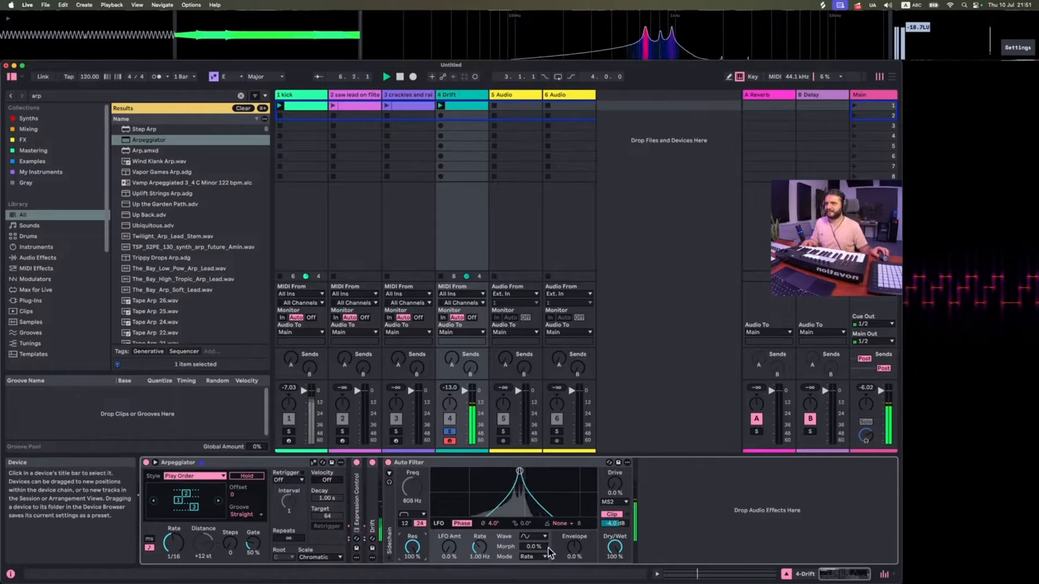
pyautogui.moveTo(412, 547); pyautogui.dragTo(416, 553)
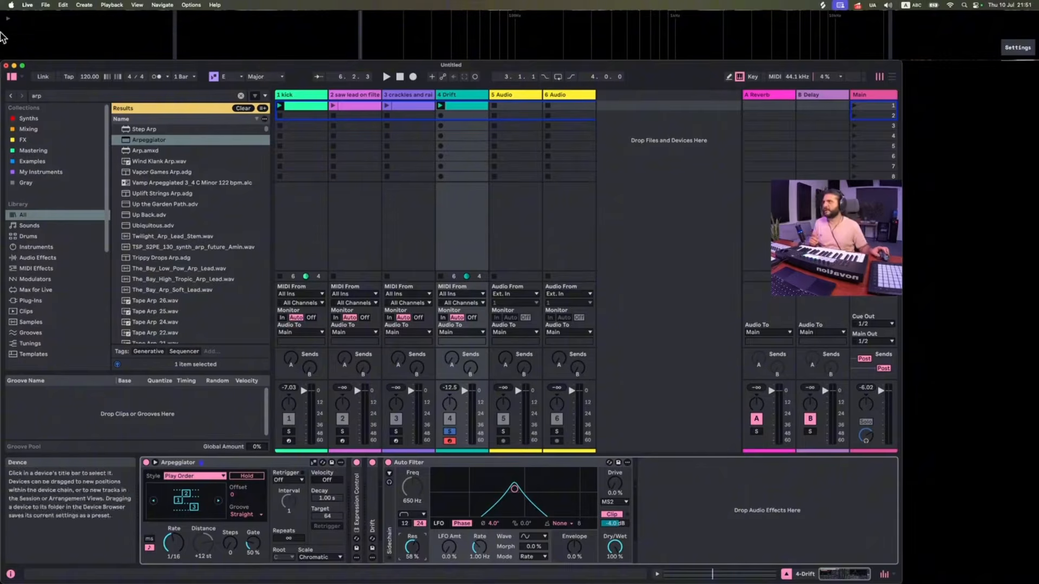
# - Find the Envelope MIDI modulator among the Max for Live devices and insert it between Expression Control and Drift
pyautogui.click(47, 100)
pyautogui.press('BackSpace')
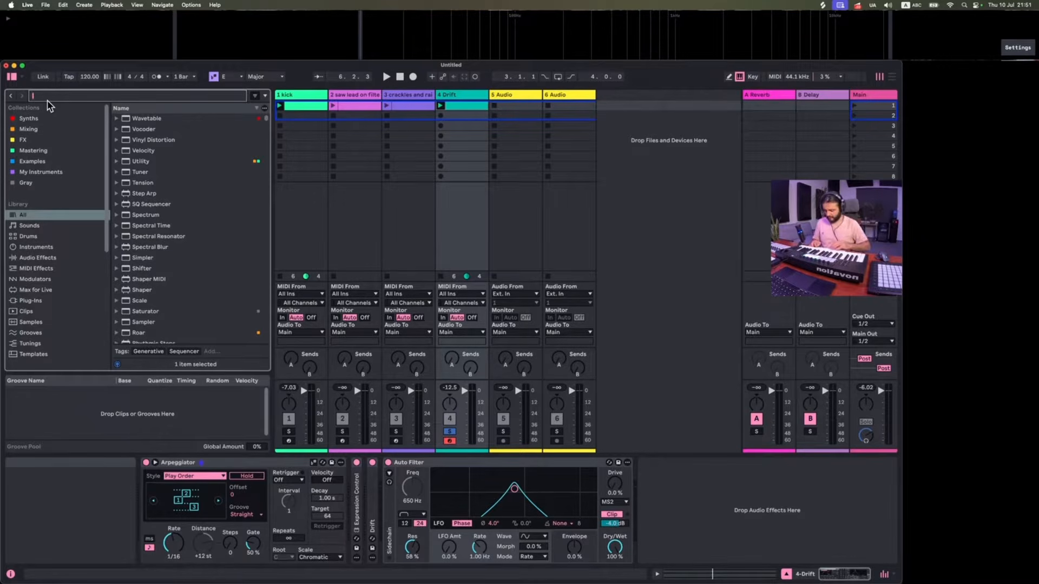
pyautogui.write('midi')
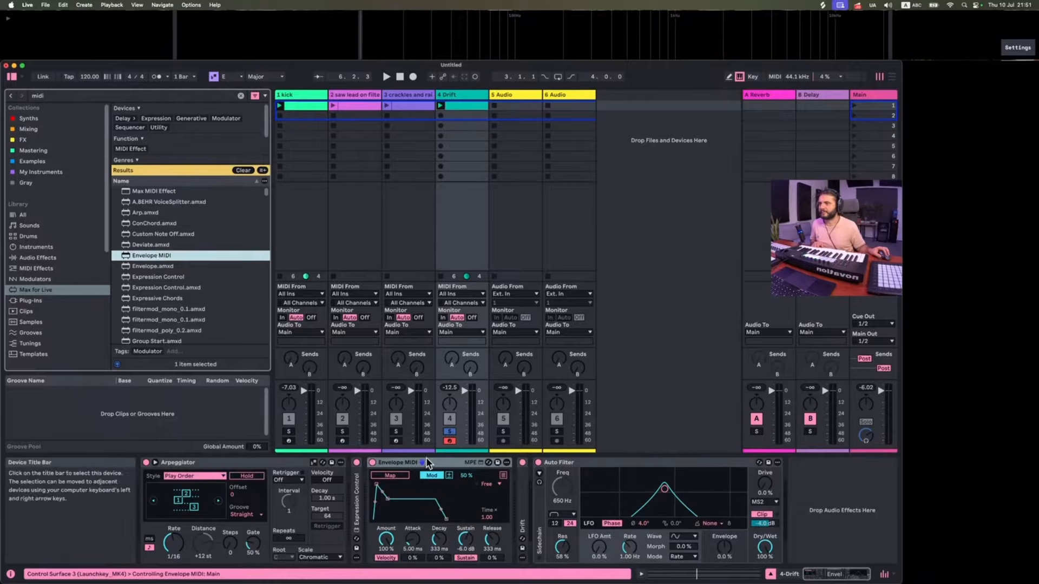
pyautogui.click(427, 463)
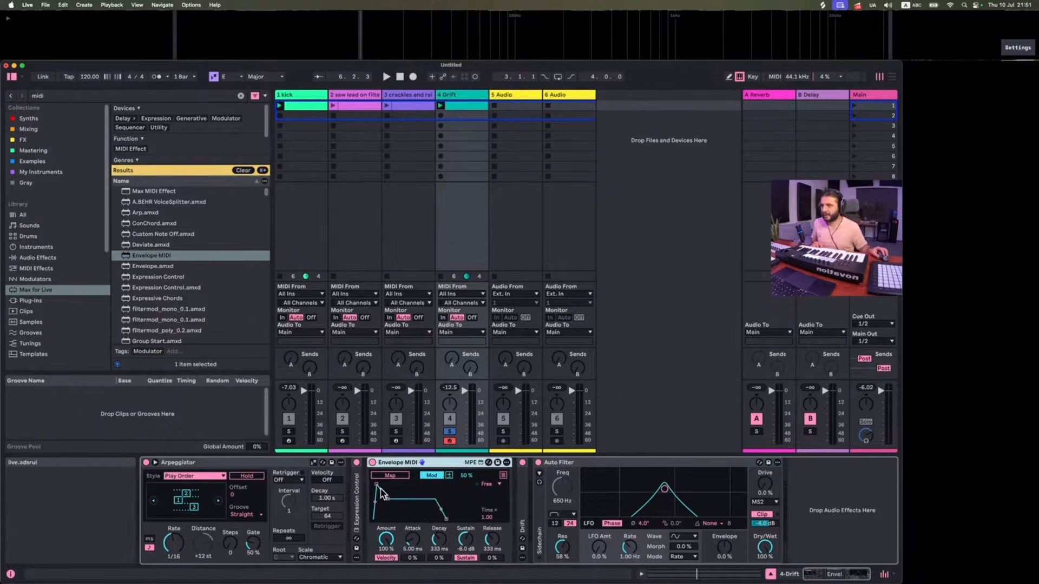
# - Shape Envelope MIDI with 0.10 ms attack, 181 ms decay and no sustain, and switch it to Remote with a 100 % to 0 % range
pyautogui.moveTo(387, 497)
pyautogui.mouseDown()
pyautogui.moveTo(384, 519)
pyautogui.moveTo(374, 486)
pyautogui.mouseUp()
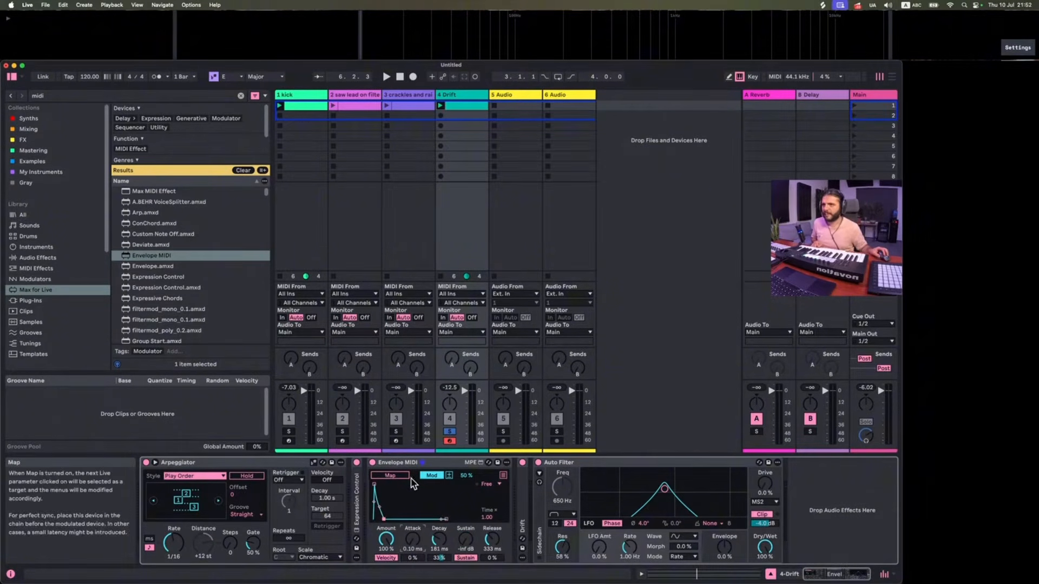
pyautogui.click(434, 476)
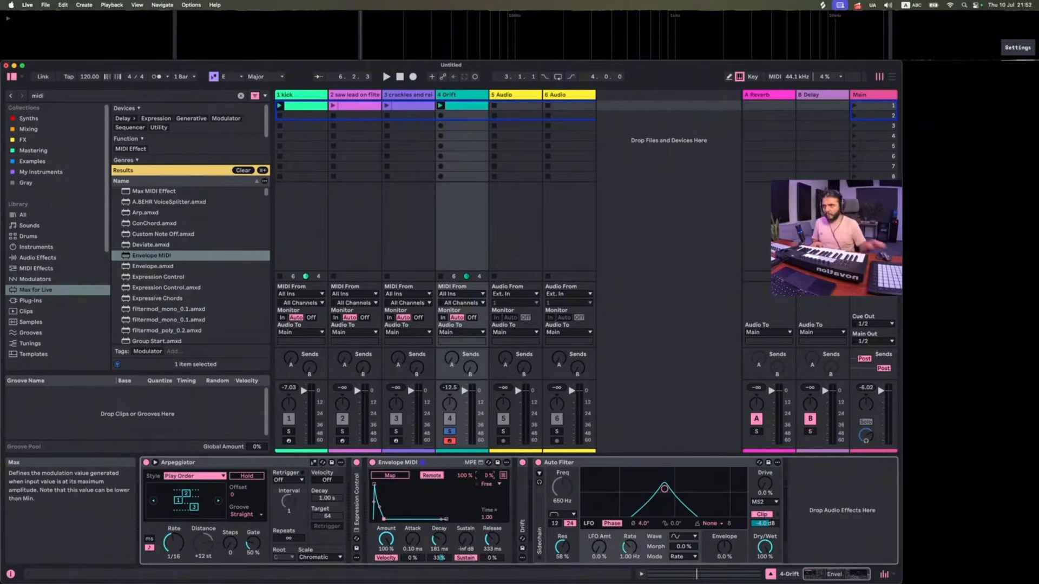
# - Map Envelope MIDI to Auto Filter's output level, try a 0 % to 100 % range, and shorten the decay to 125 ms
pyautogui.click(773, 524)
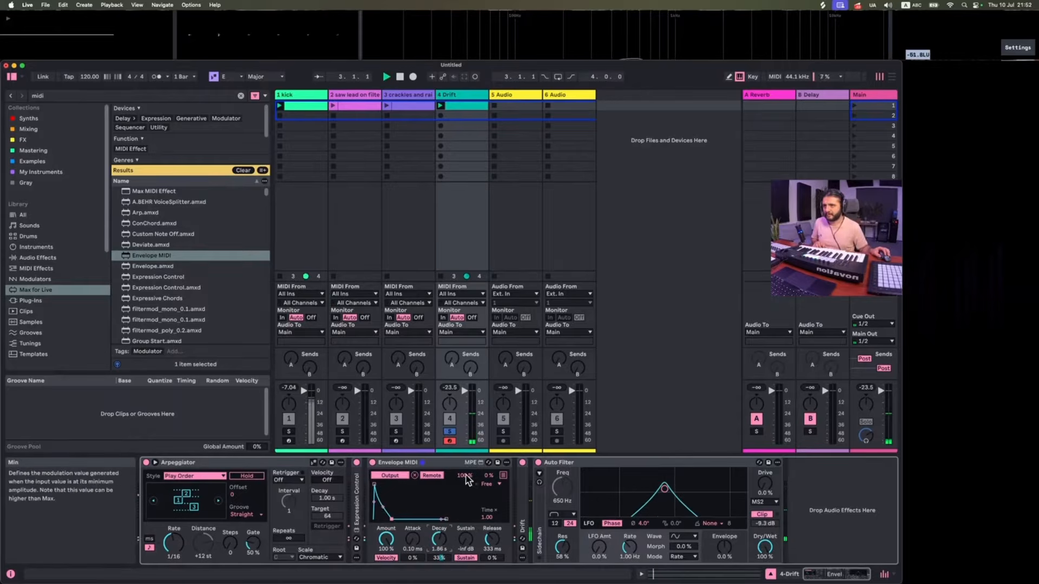
pyautogui.moveTo(468, 477); pyautogui.dragTo(486, 422)
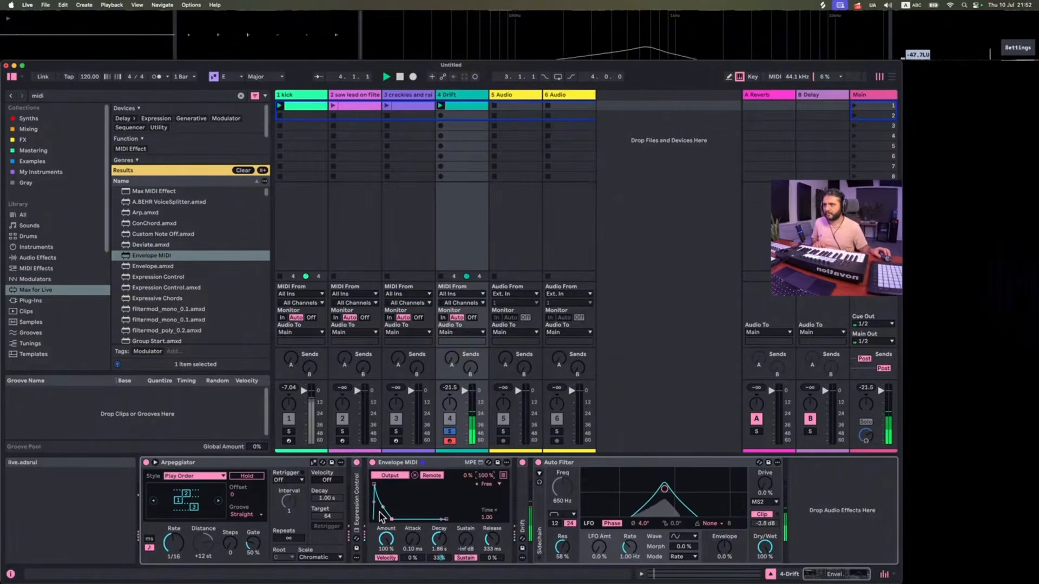
pyautogui.moveTo(391, 519); pyautogui.dragTo(440, 573)
pyautogui.moveTo(467, 476); pyautogui.dragTo(487, 531)
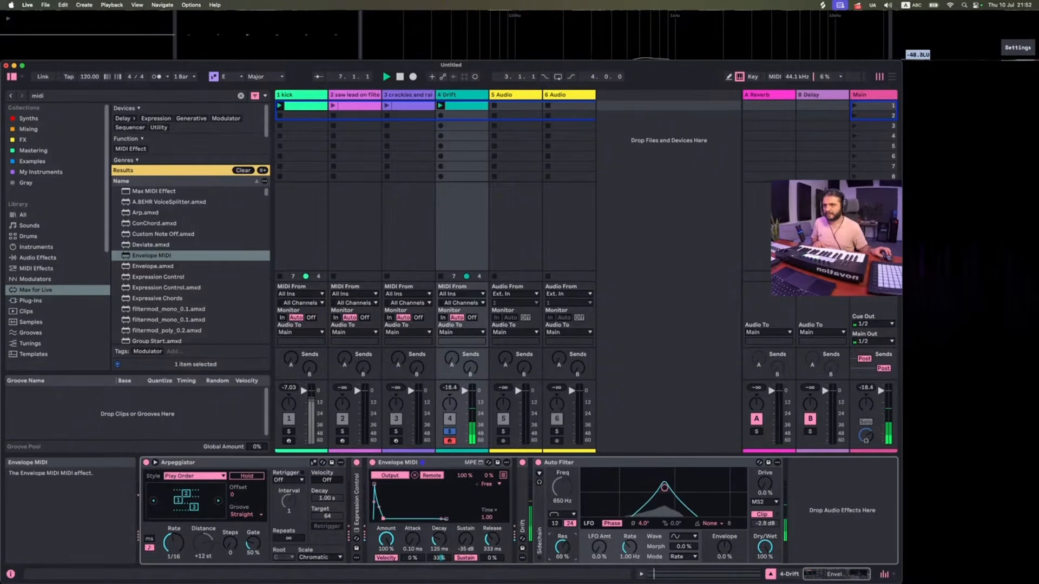
# - Raise Auto Filter's resonance to 100 % and set Envelope MIDI to a 0 % to 100 % range with 63.3 ms decay
pyautogui.moveTo(563, 547); pyautogui.dragTo(563, 508)
pyautogui.moveTo(437, 542)
pyautogui.mouseDown()
pyautogui.moveTo(437, 569)
pyautogui.moveTo(440, 536)
pyautogui.mouseUp()
pyautogui.moveTo(465, 476); pyautogui.dragTo(485, 444)
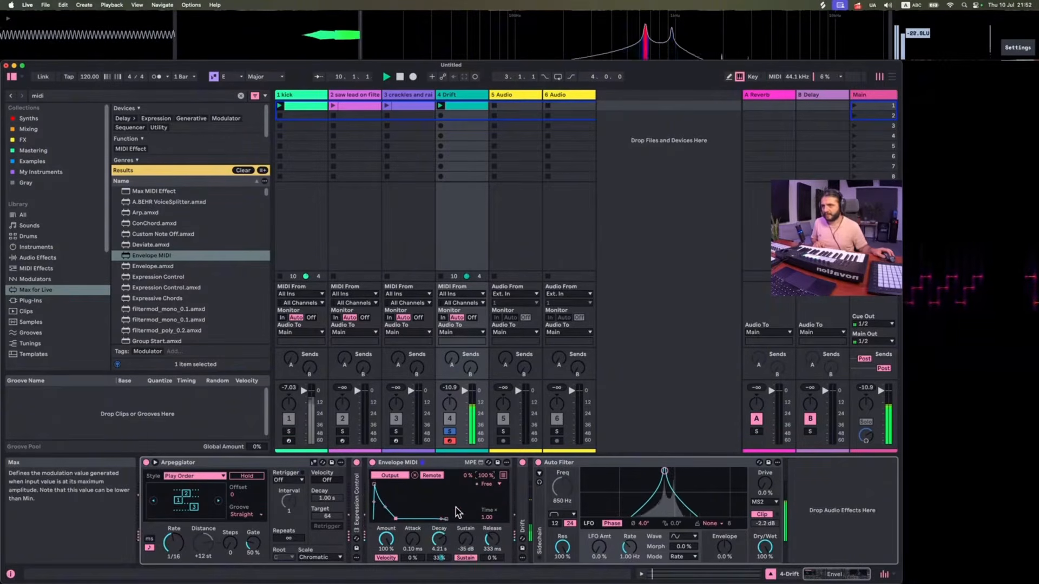
pyautogui.moveTo(439, 540); pyautogui.dragTo(439, 562)
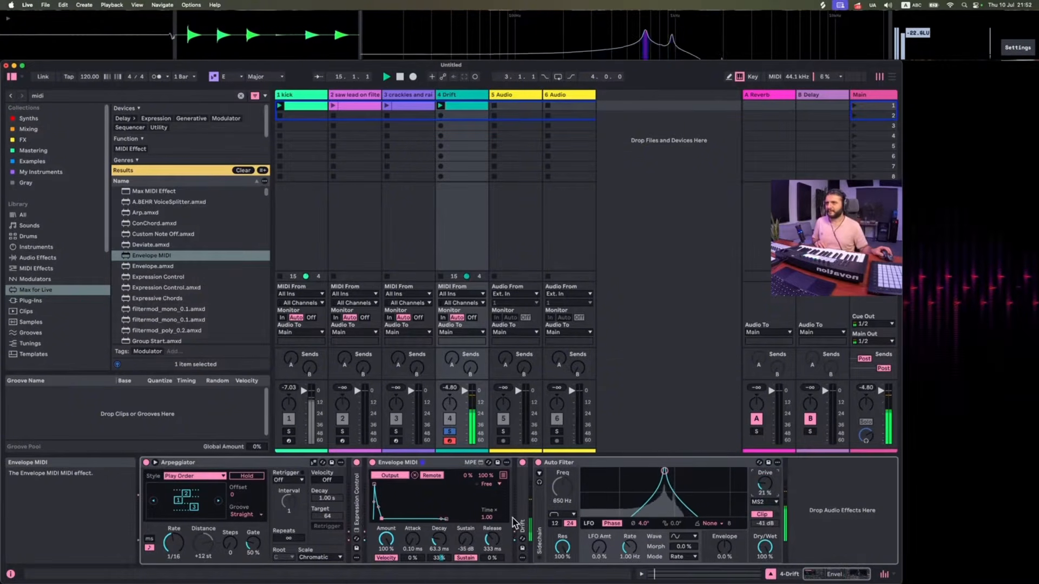
# - Move the G#3 note in the Drift chord clip to A3, play it back and shift the note up an octave to A4
pyautogui.doubleClick(457, 106)
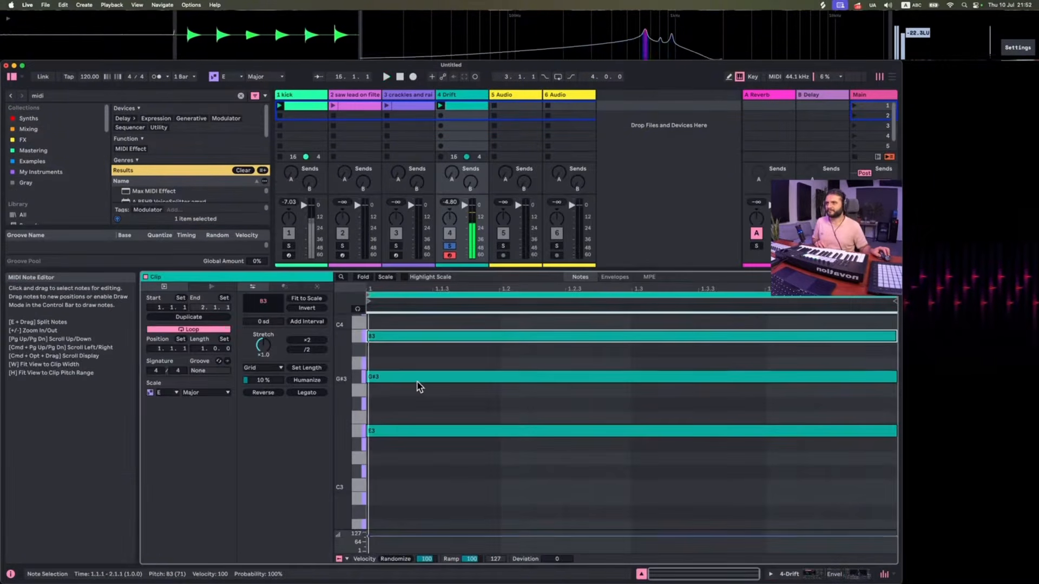
pyautogui.moveTo(417, 381); pyautogui.dragTo(460, 368)
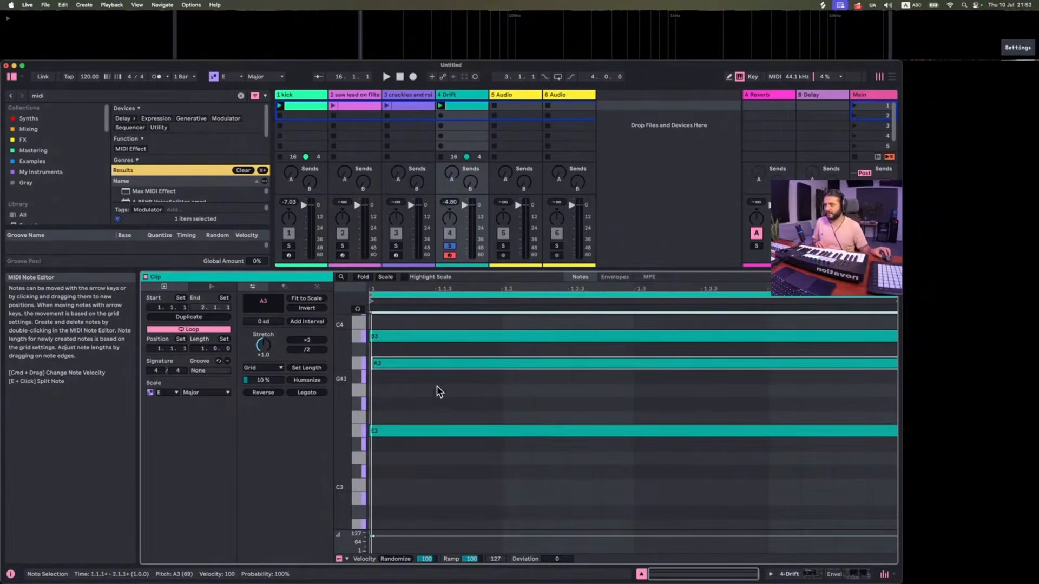
pyautogui.click(403, 461)
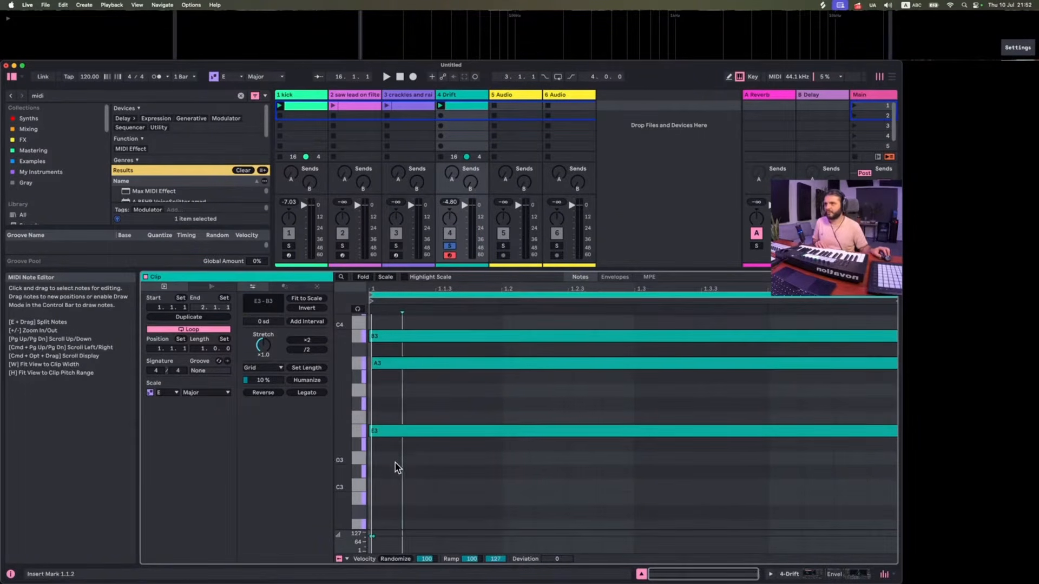
pyautogui.click(384, 341)
pyautogui.click(387, 366)
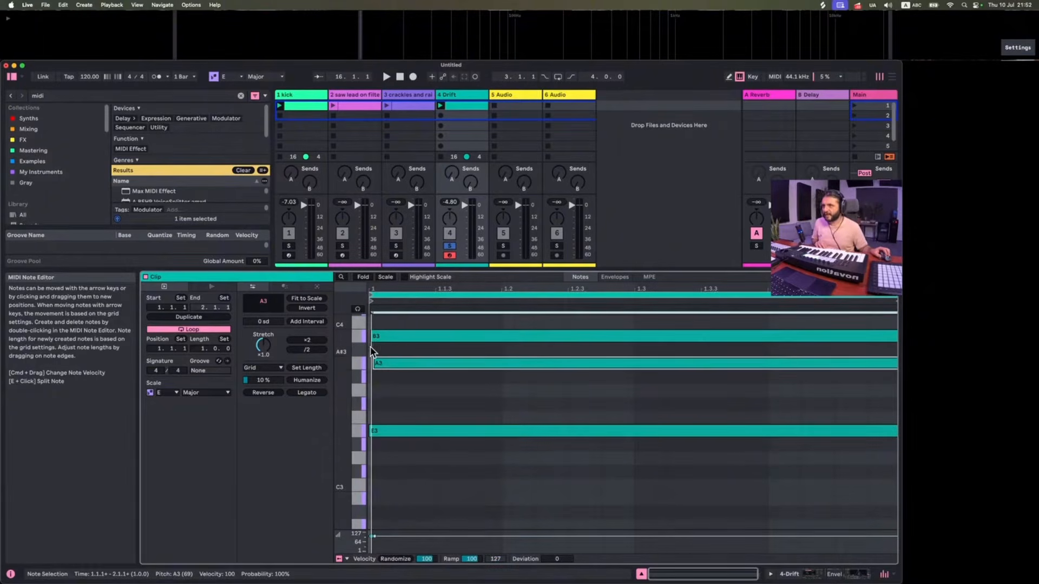
pyautogui.press('space')
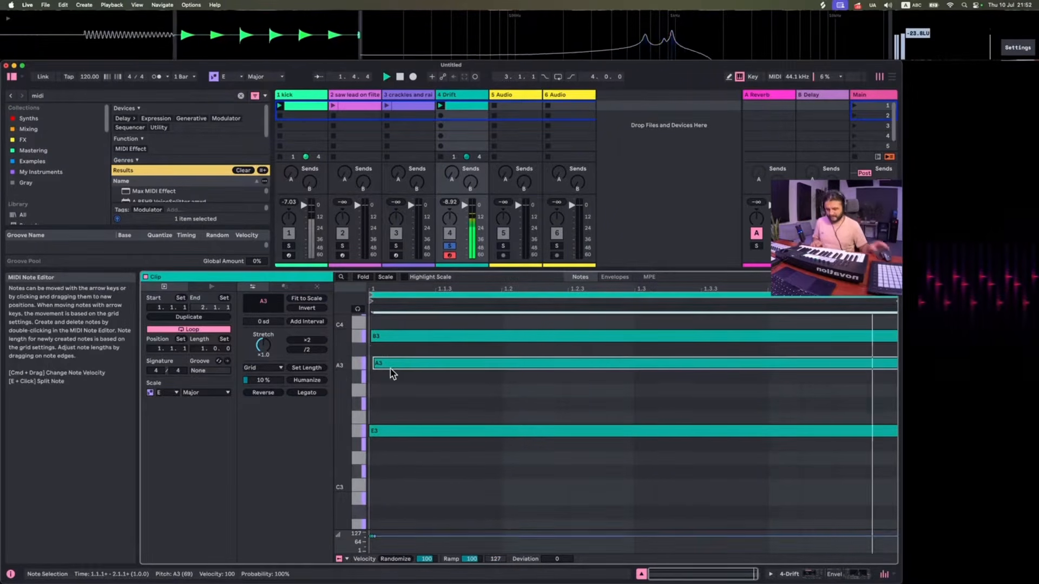
pyautogui.hotkey('shift', 'Up')
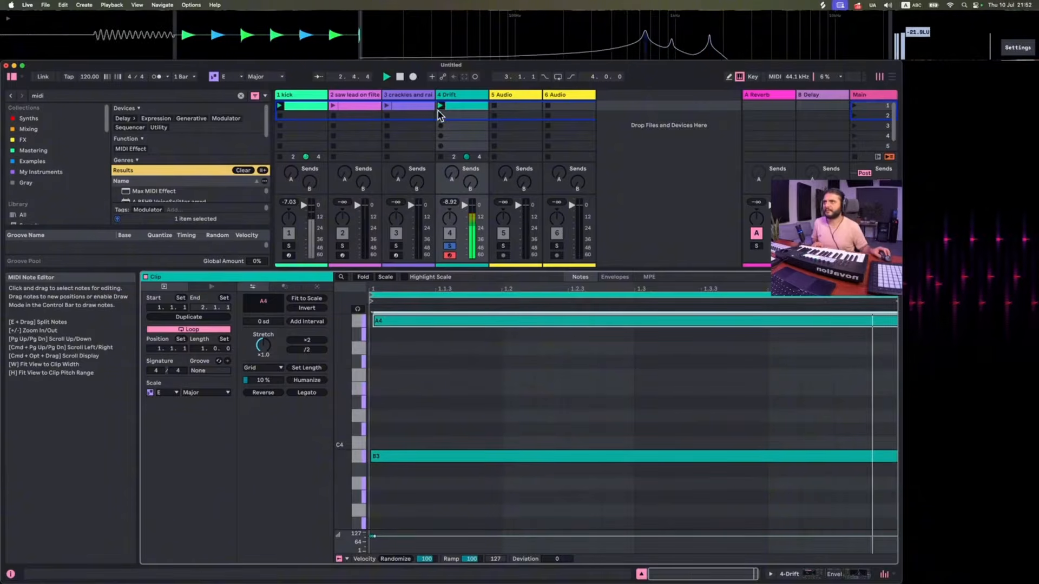
# - Return to the Drift track's device chain, search the whole library for "pitch" and insert the Pitch MIDI effect
pyautogui.doubleClick(456, 94)
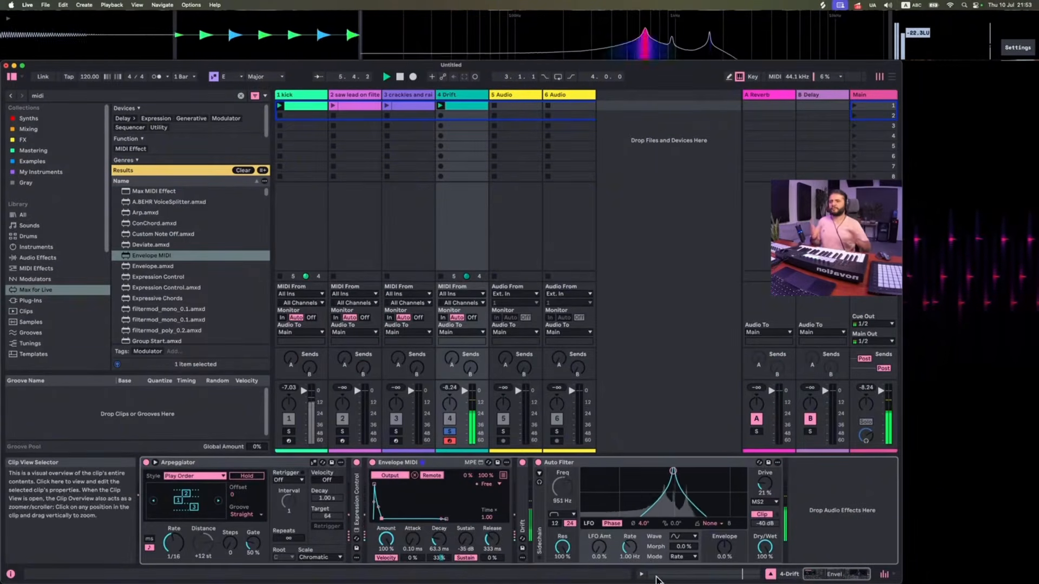
pyautogui.click(62, 97)
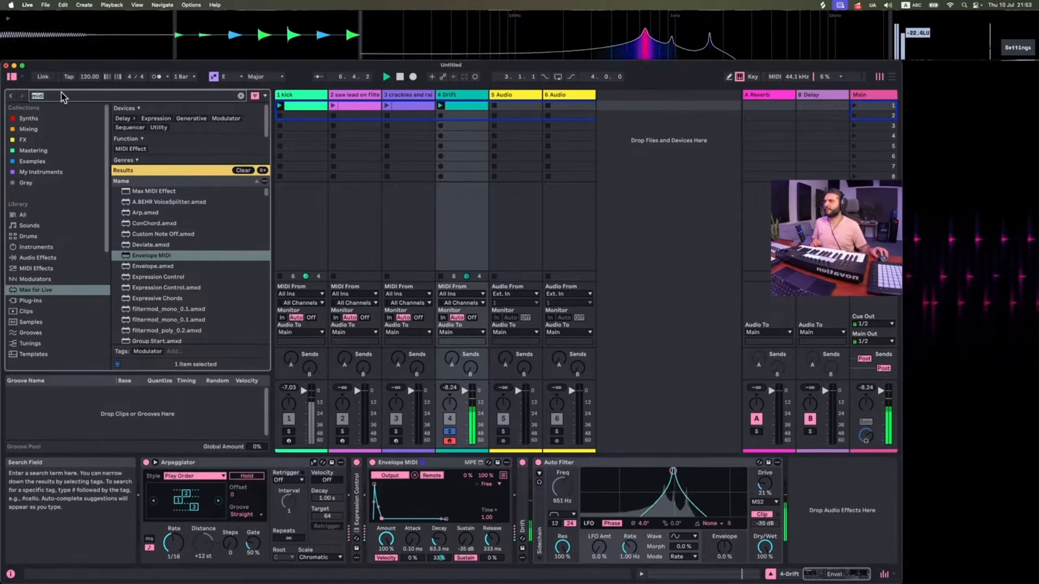
pyautogui.write('pitc')
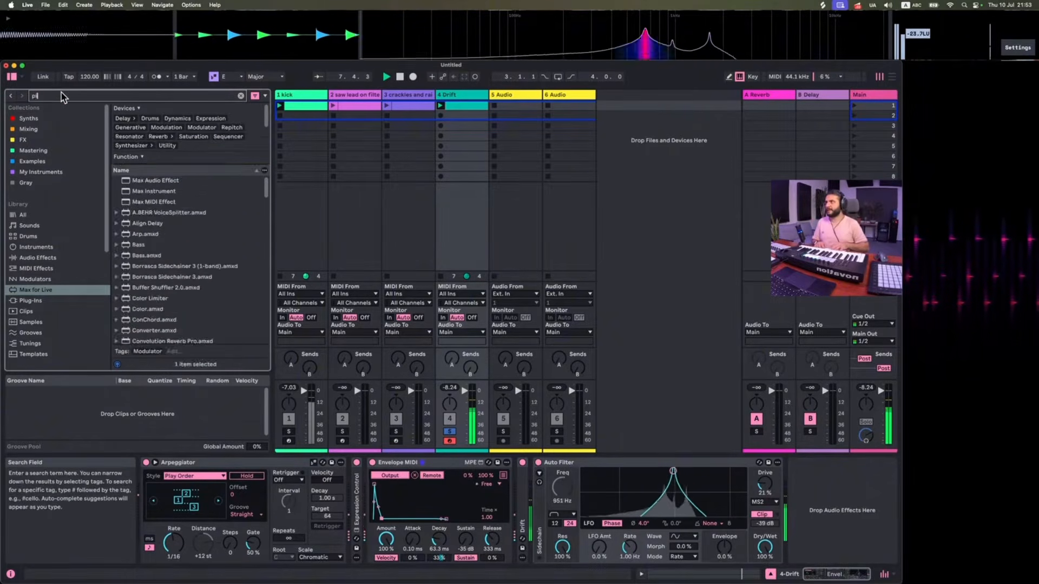
pyautogui.write('j')
pyautogui.press('super+f')
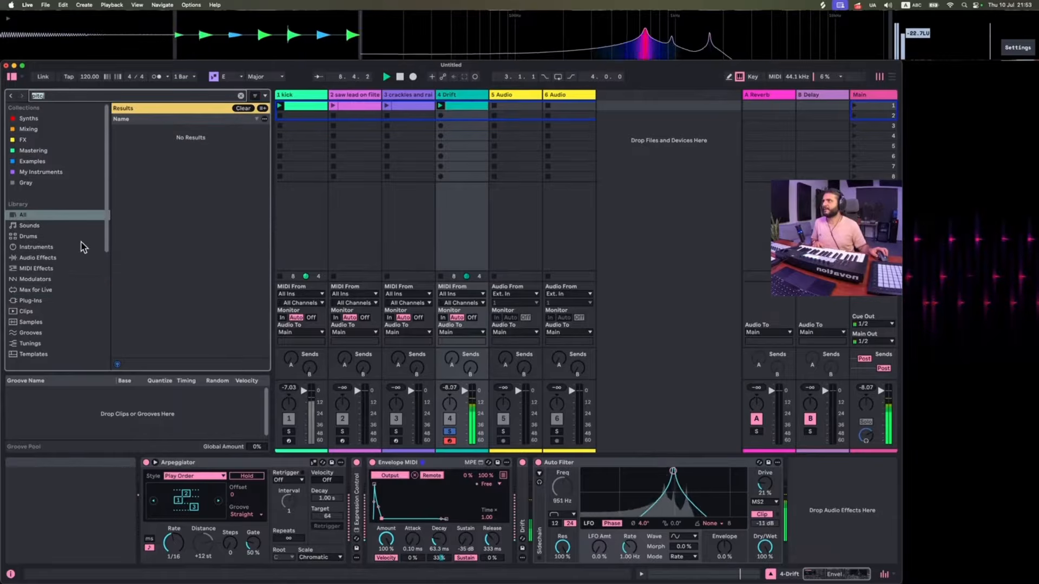
pyautogui.press('BackSpace')
pyautogui.write('pitch')
pyautogui.doubleClick(135, 151)
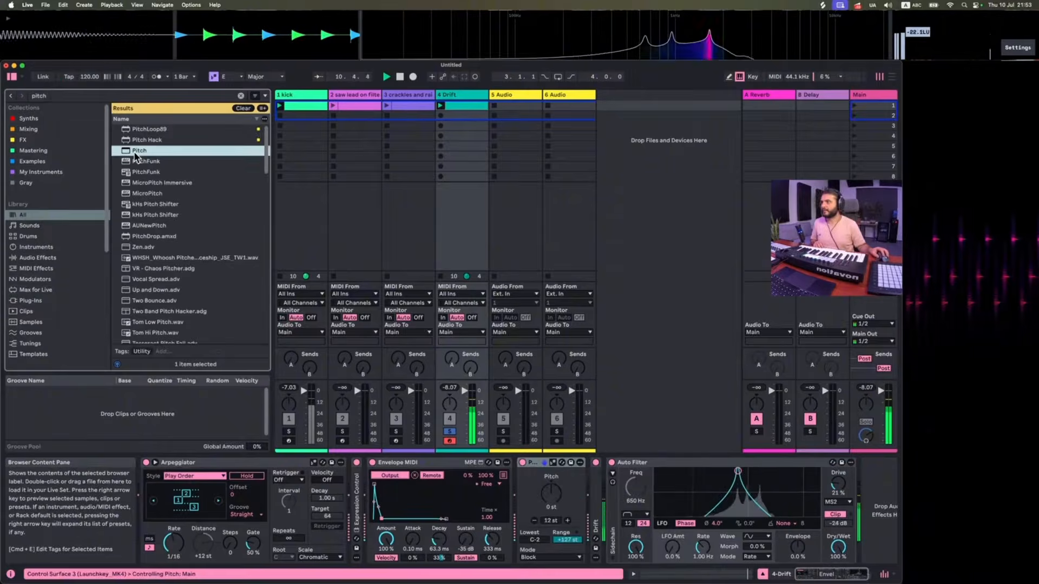
# - Move the Pitch device to the front of the chain before Arpeggiator and transpose it to -12 st
pyautogui.click(536, 463)
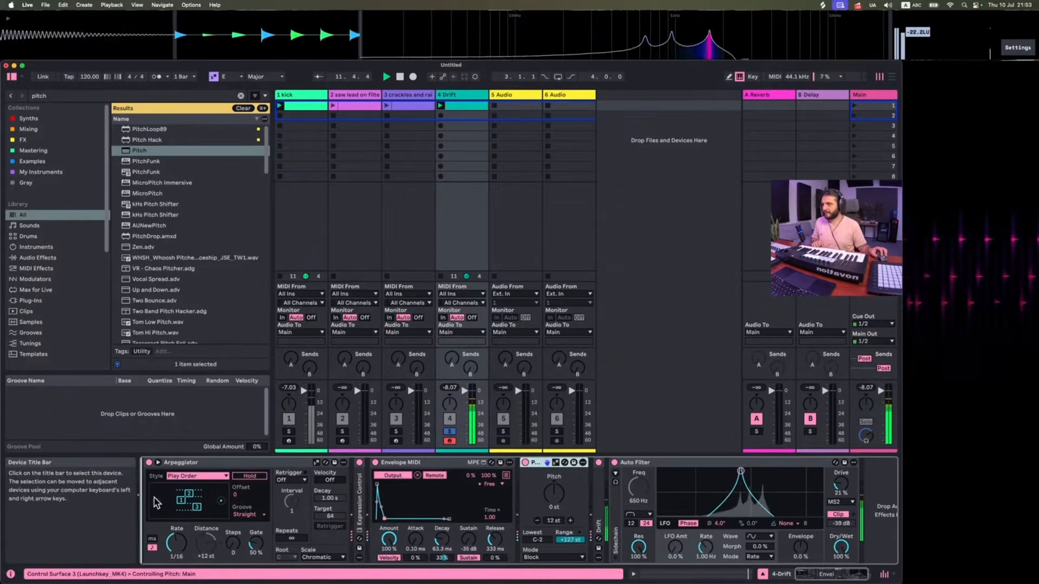
pyautogui.moveTo(155, 498); pyautogui.dragTo(154, 499)
pyautogui.click(157, 521)
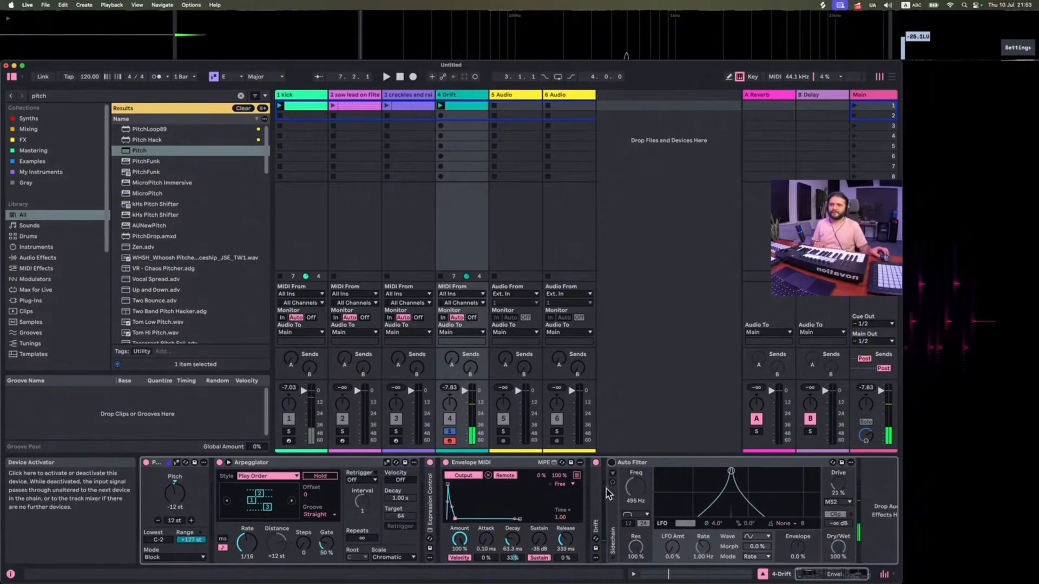
# - Unfold Drift, try a 0.47 ms attack on Envelope 1, and raise the Drift amount to 78 %
pyautogui.doubleClick(597, 515)
pyautogui.hscroll(3, 598, 515)
pyautogui.hscroll(1, 597, 515)
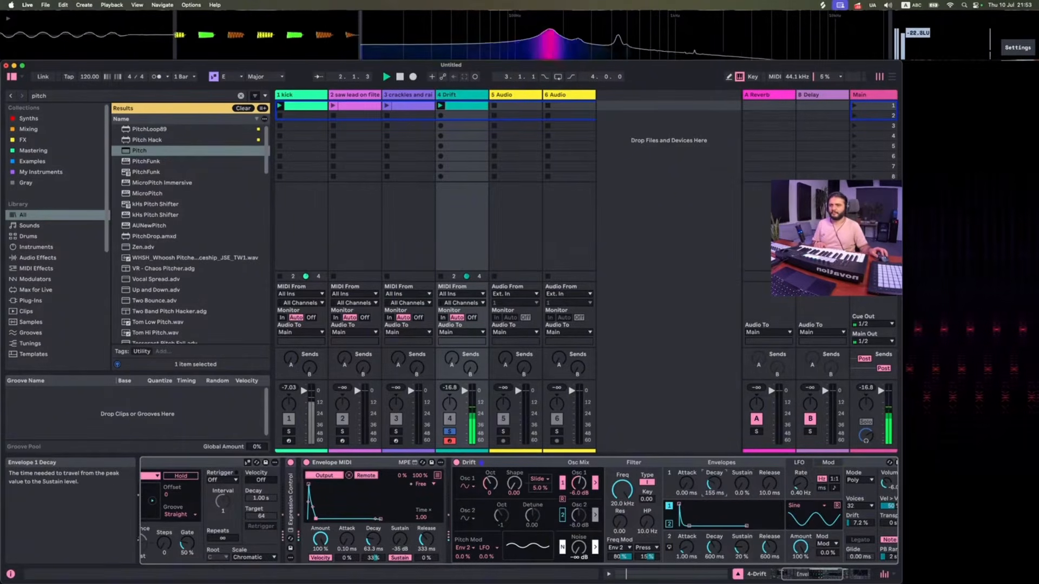
pyautogui.hscroll(5, 699, 487)
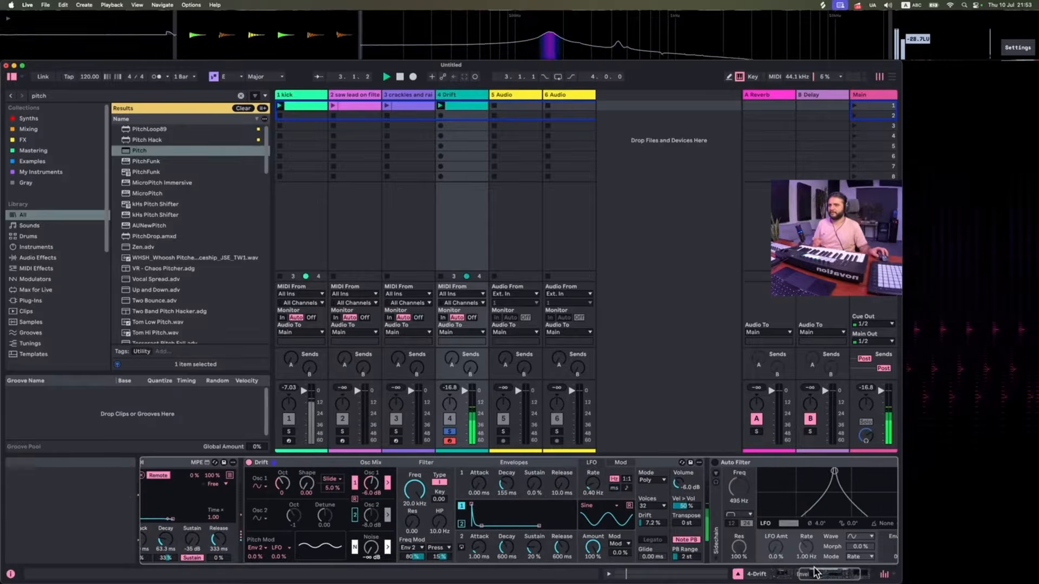
pyautogui.moveTo(479, 483); pyautogui.dragTo(479, 476)
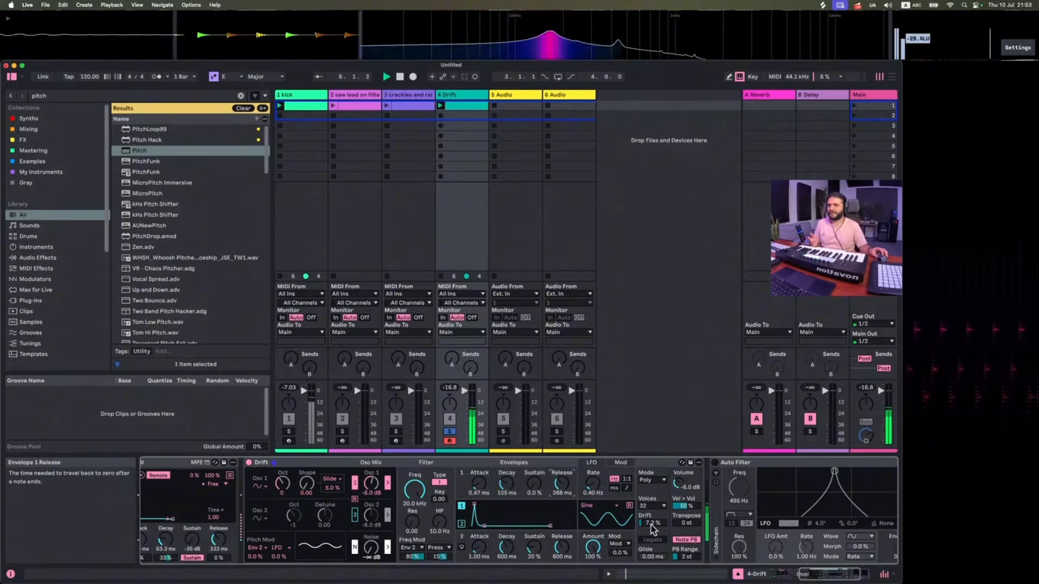
pyautogui.moveTo(653, 524); pyautogui.dragTo(653, 476)
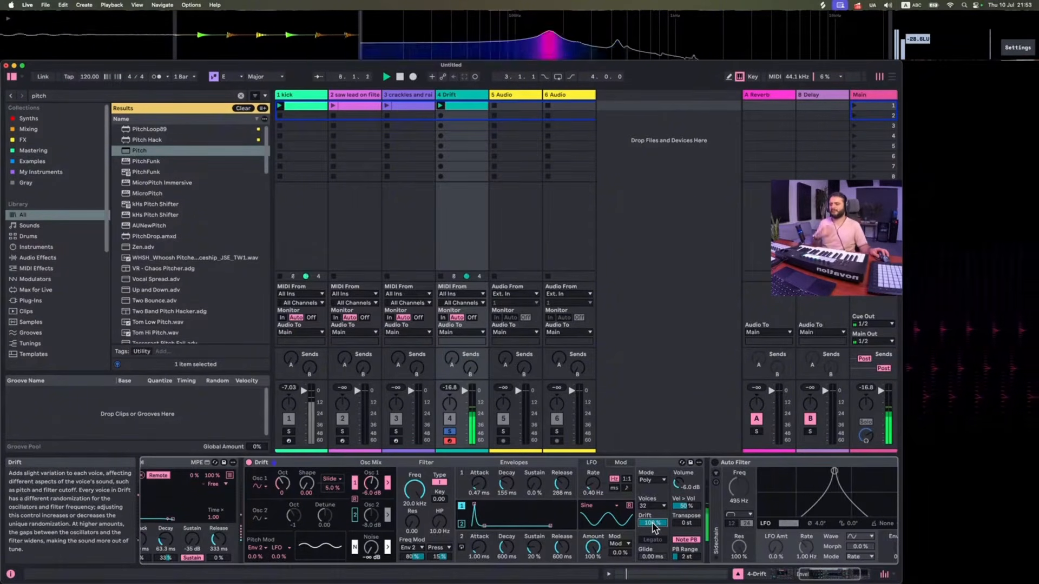
pyautogui.moveTo(652, 523); pyautogui.dragTo(652, 535)
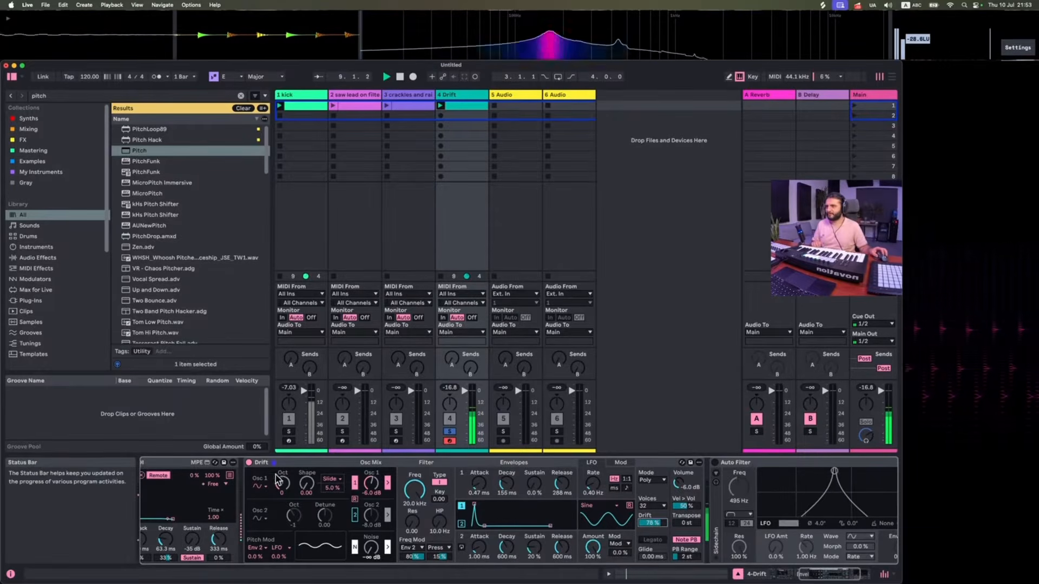
# - Shorten Drift's Envelope 1 to 5 ms decay and 10 ms release, and reactivate Auto Filter
pyautogui.moveTo(509, 491); pyautogui.dragTo(508, 520)
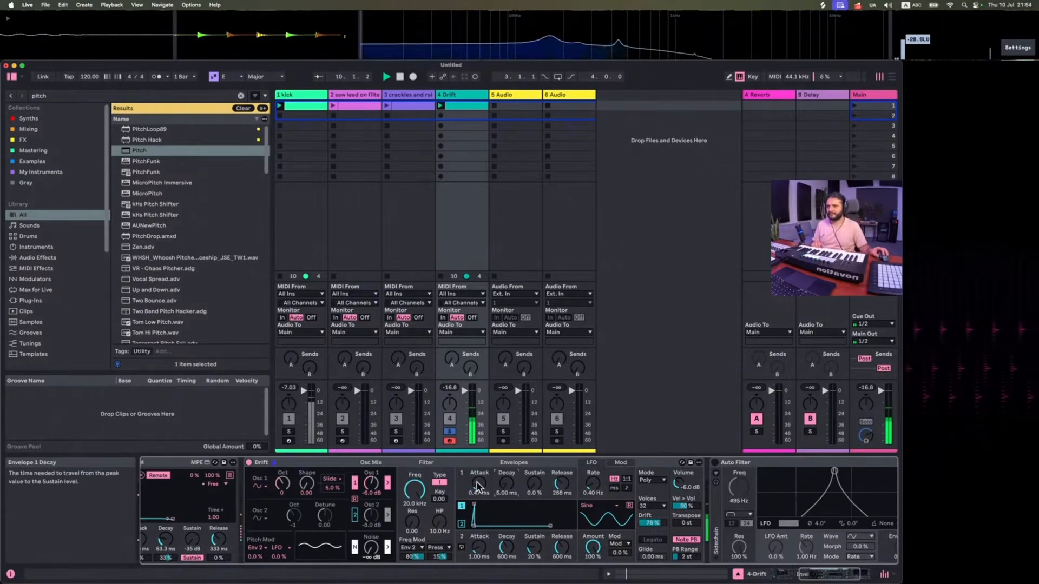
pyautogui.moveTo(561, 486); pyautogui.dragTo(561, 517)
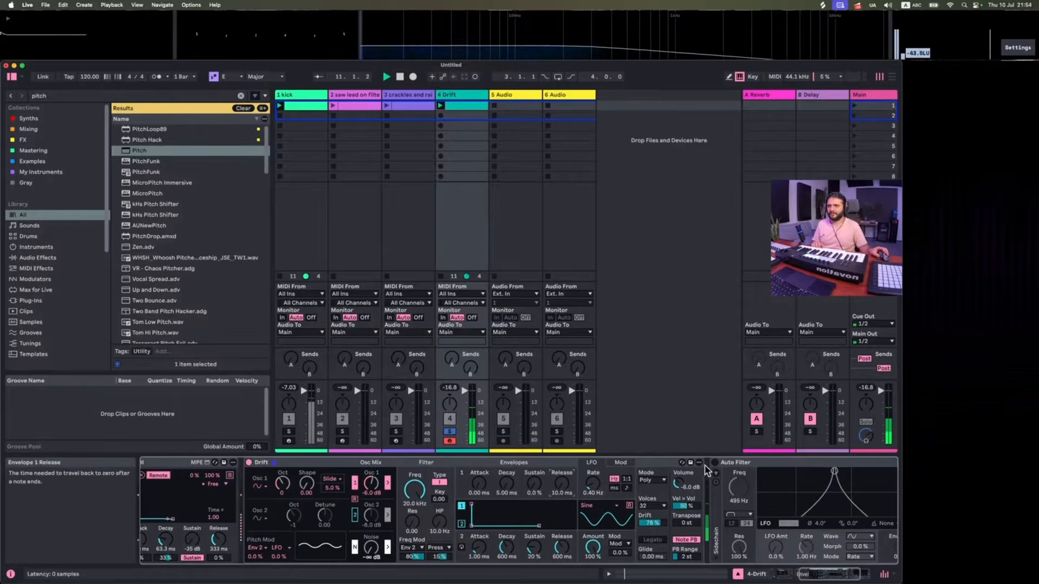
pyautogui.click(716, 464)
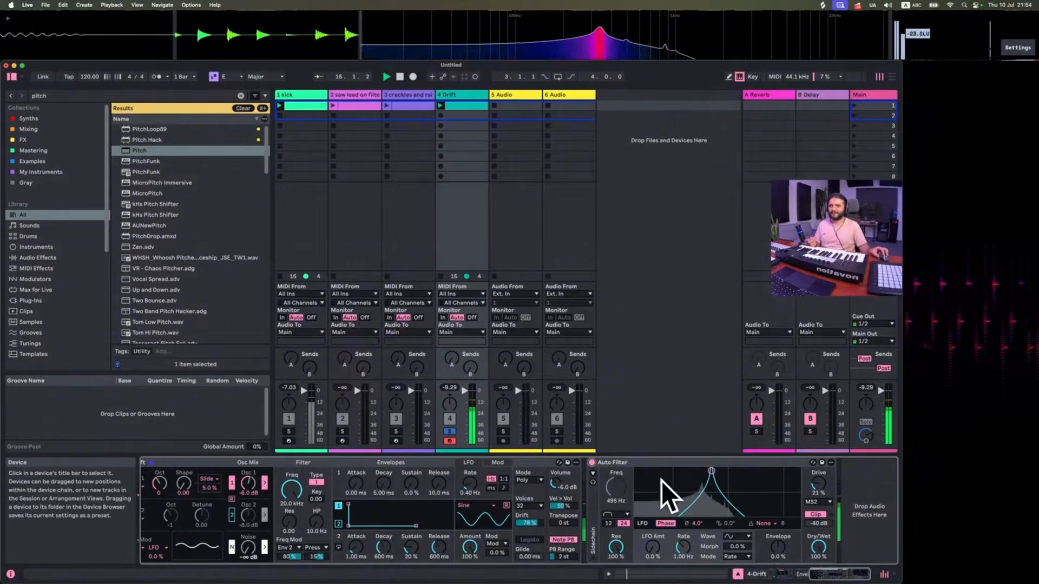
# - Set Auto Filter's LFO to 1.1 % amount at 11.8 Hz, unsolo the Drift track, and reduce the filter drive to 16 %
pyautogui.moveTo(644, 543); pyautogui.dragTo(683, 559)
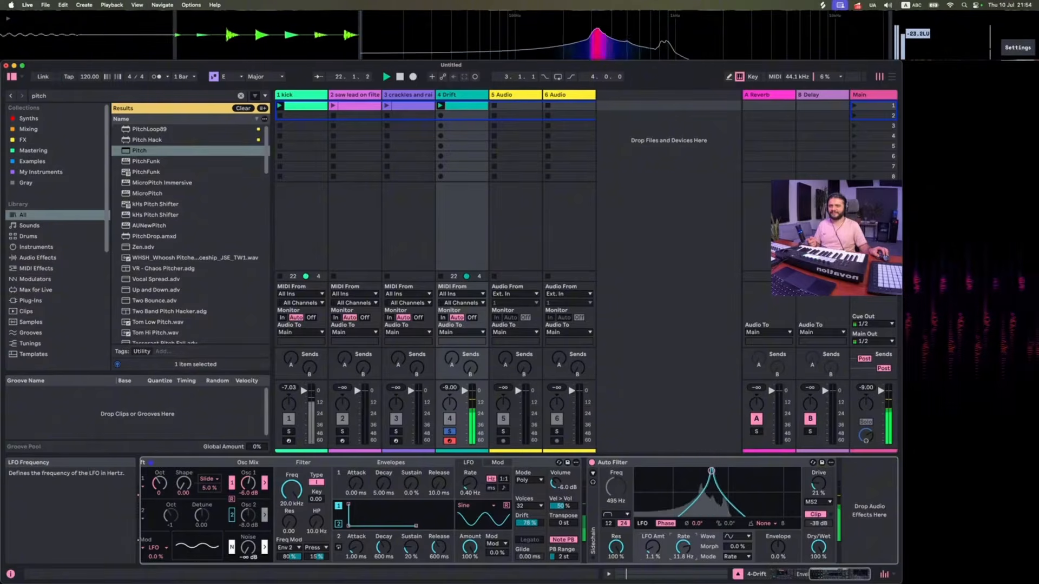
pyautogui.click(450, 431)
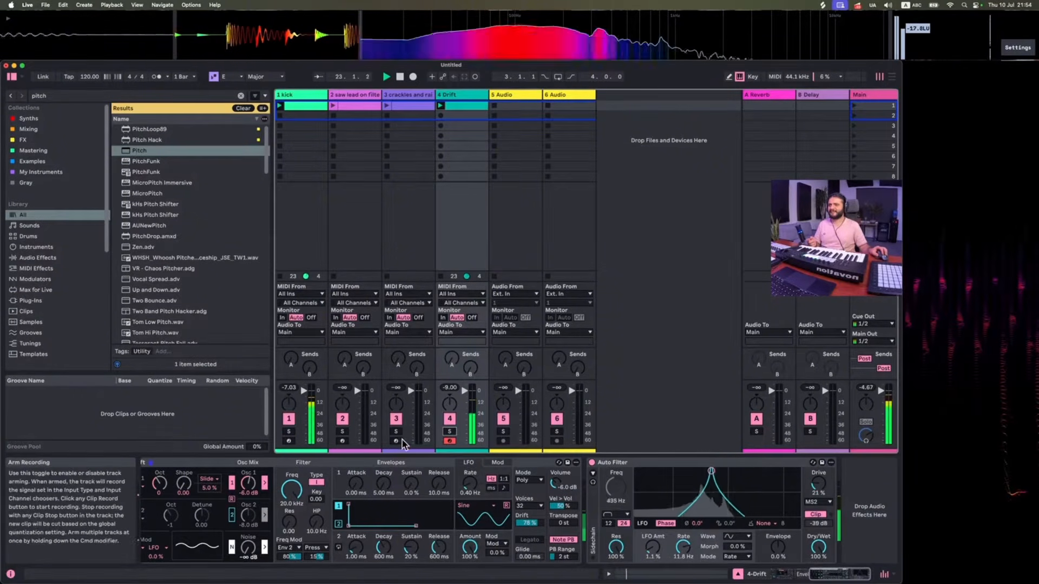
pyautogui.moveTo(819, 485); pyautogui.dragTo(820, 492)
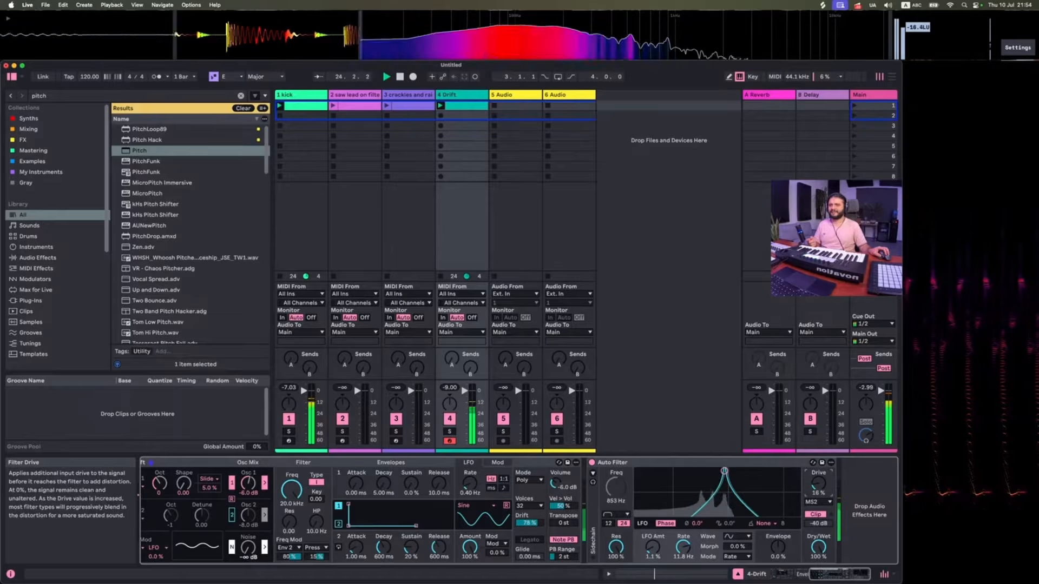
# - Launch the crackles and rain clip and look over its Meld synth settings
pyautogui.click(385, 105)
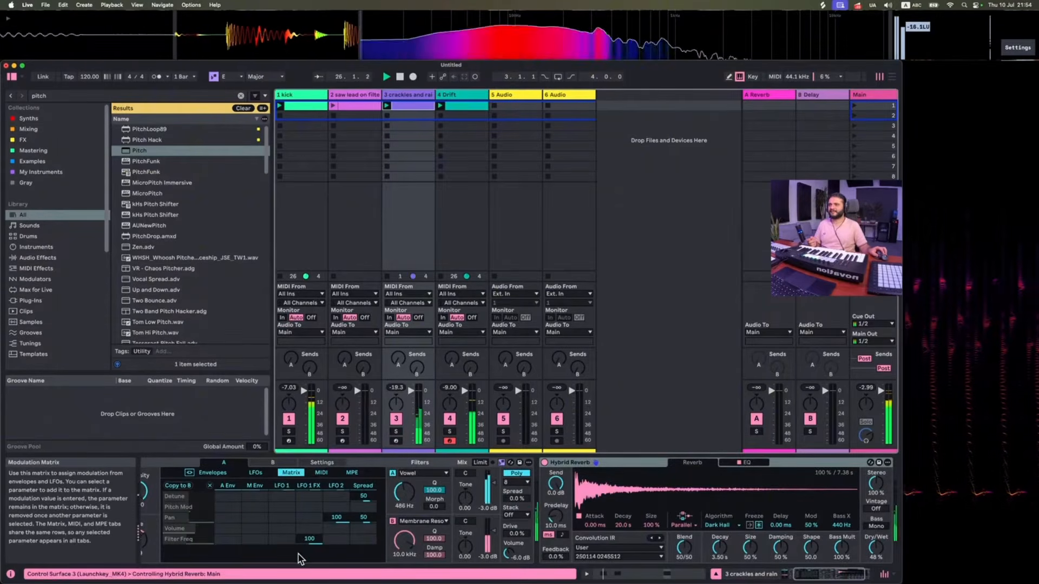
pyautogui.hscroll(-5, 301, 559)
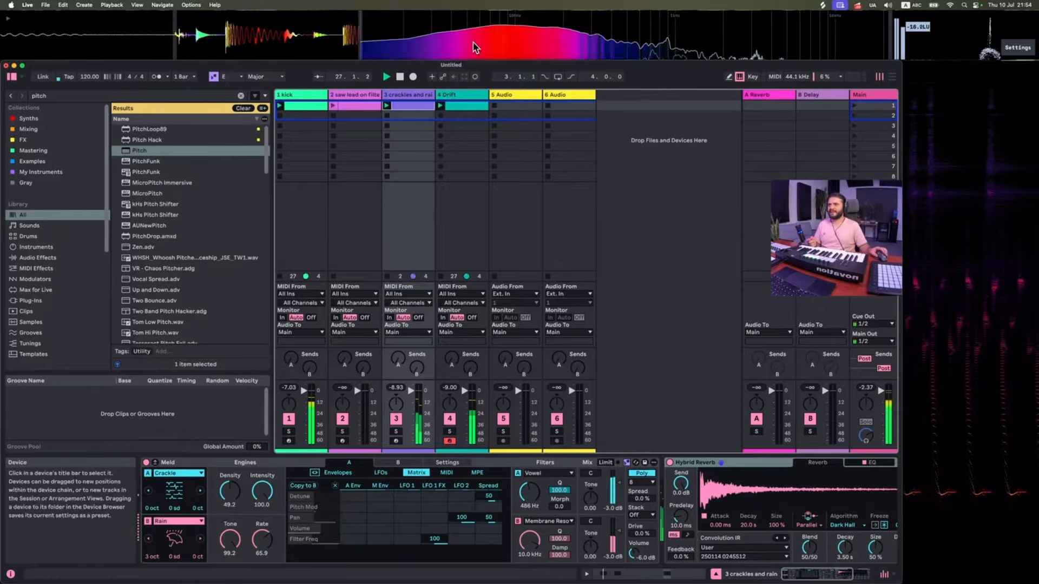
# - Lower the Drift track's Pitch device to -24 st and select Auto Filter at the end of the chain
pyautogui.click(454, 96)
pyautogui.hscroll(-5, 210, 513)
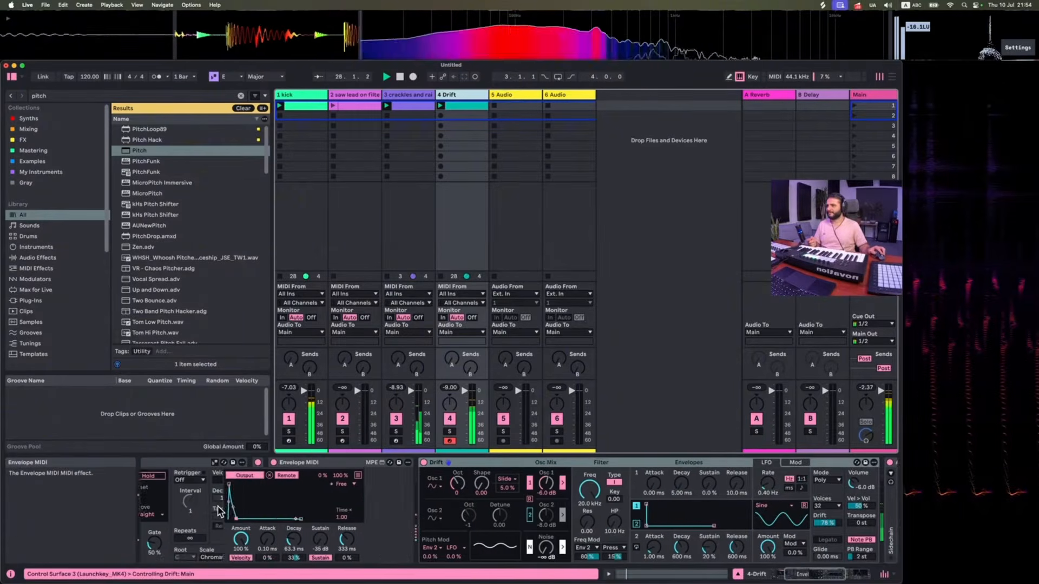
pyautogui.hscroll(-5, 219, 512)
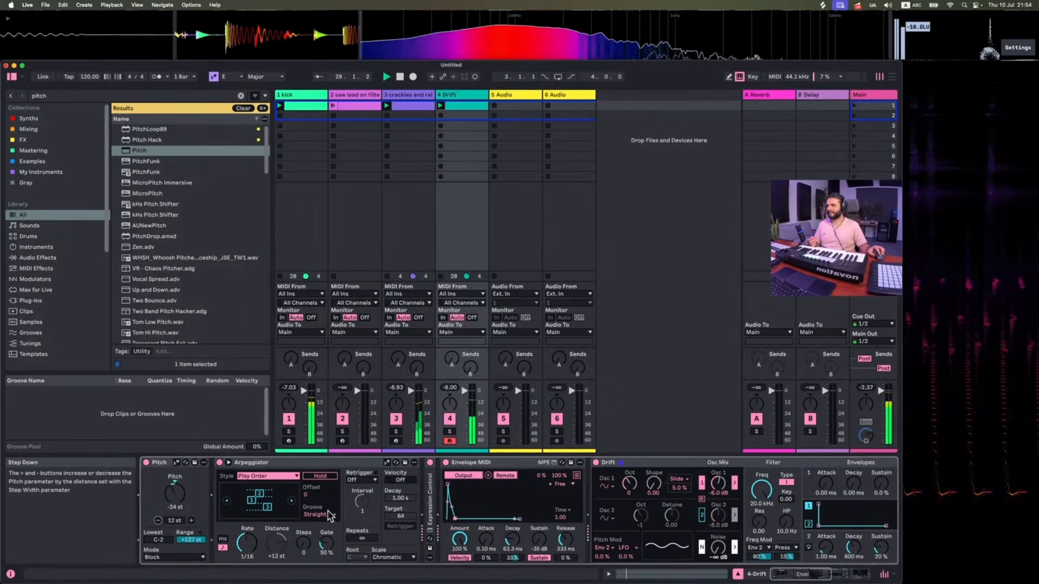
pyautogui.hscroll(10, 419, 470)
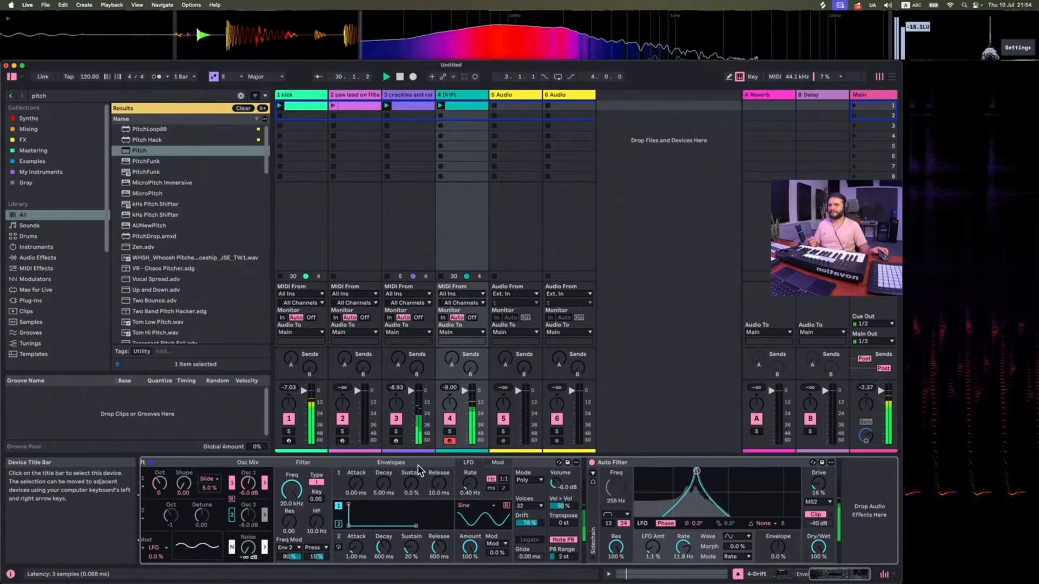
pyautogui.click(634, 464)
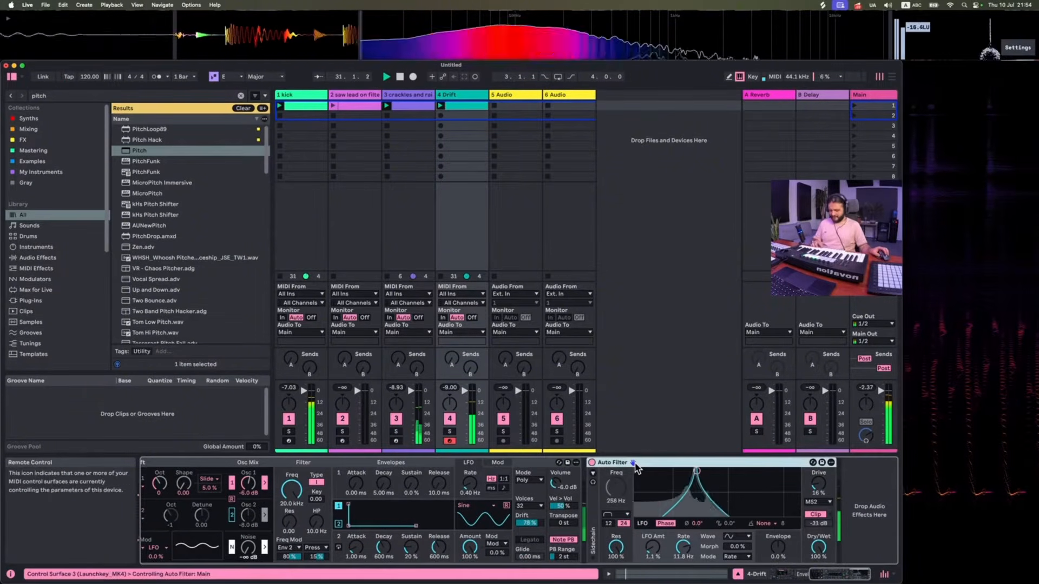
# - Group the Drift track's Auto Filter into an Audio Effect Rack and duplicate its chain
pyautogui.press('super+g')
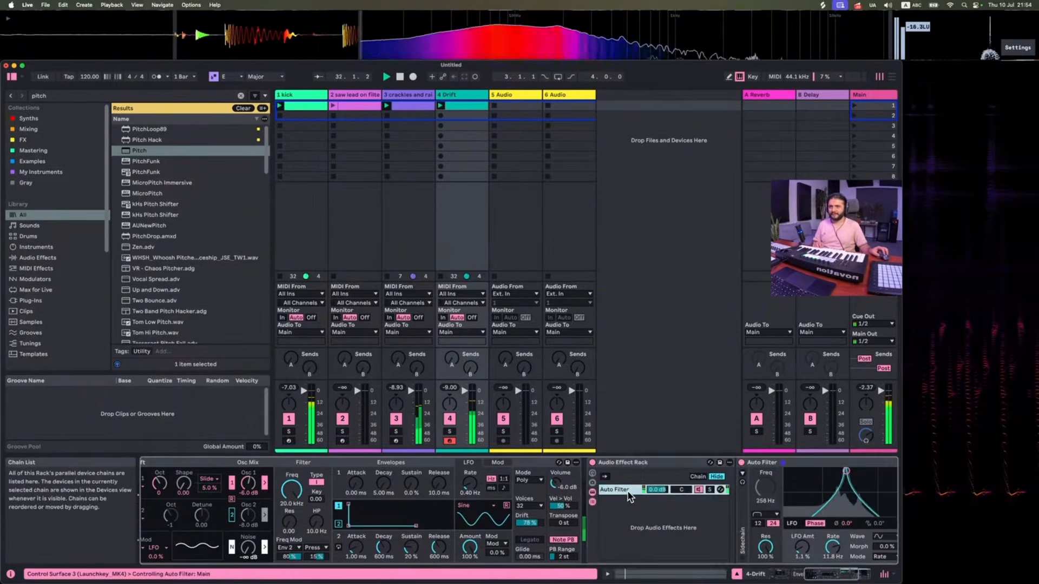
pyautogui.press('super+d')
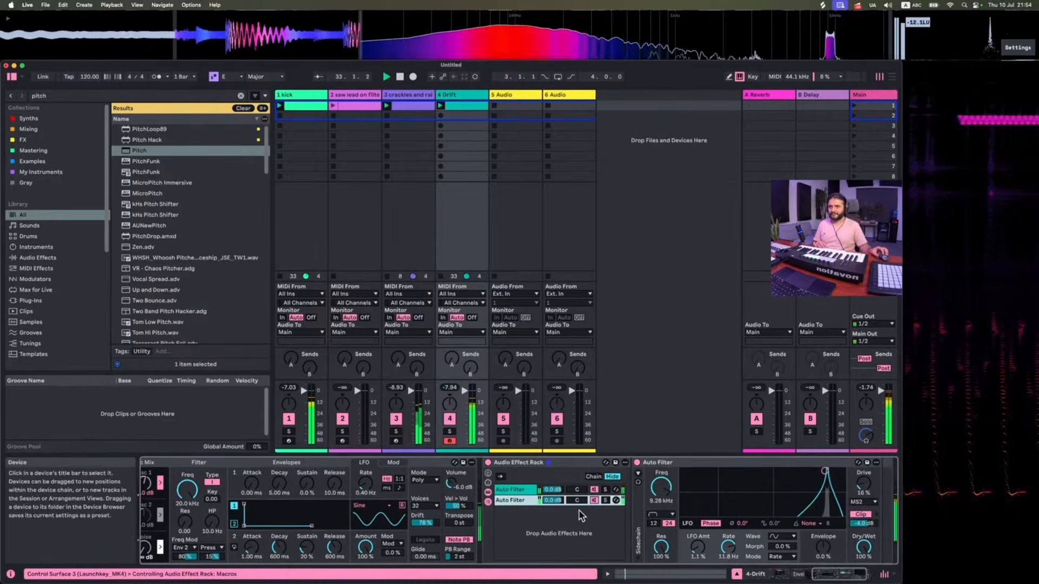
# - Unfold Expression Control, group it into a MIDI Effect Rack, and duplicate its chain
pyautogui.hscroll(-10, 487, 541)
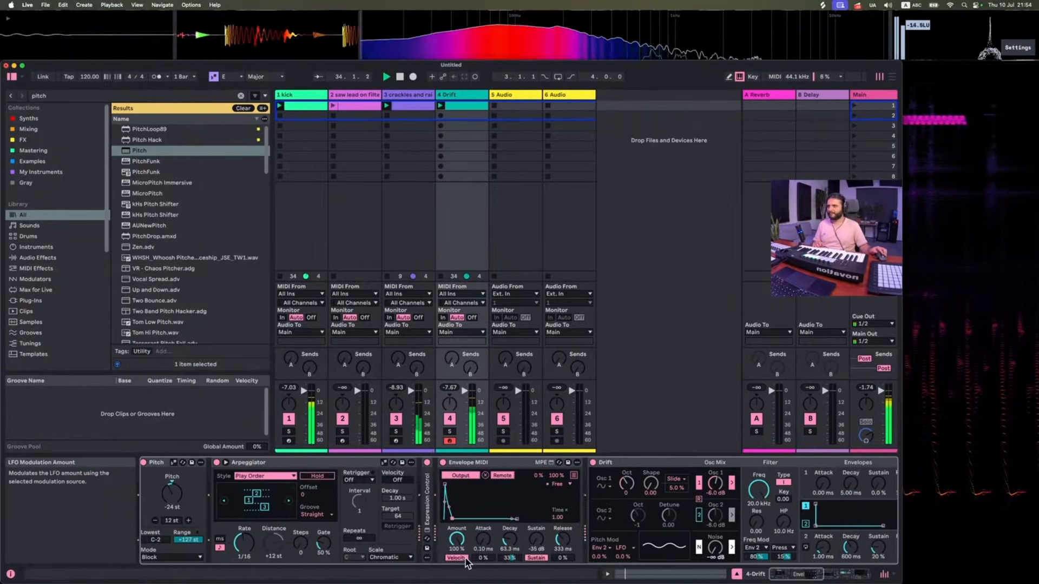
pyautogui.doubleClick(431, 500)
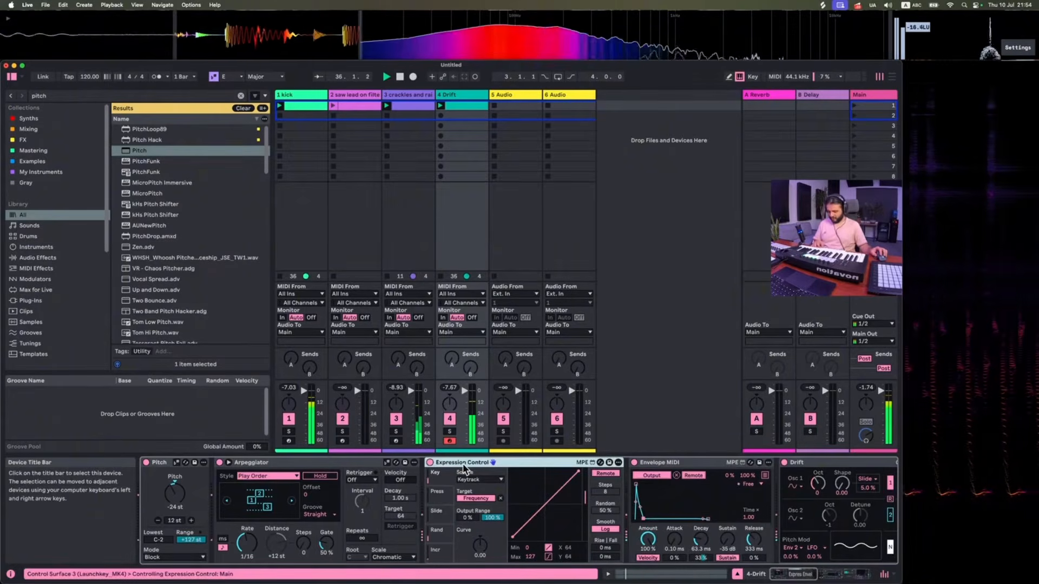
pyautogui.press('super+g')
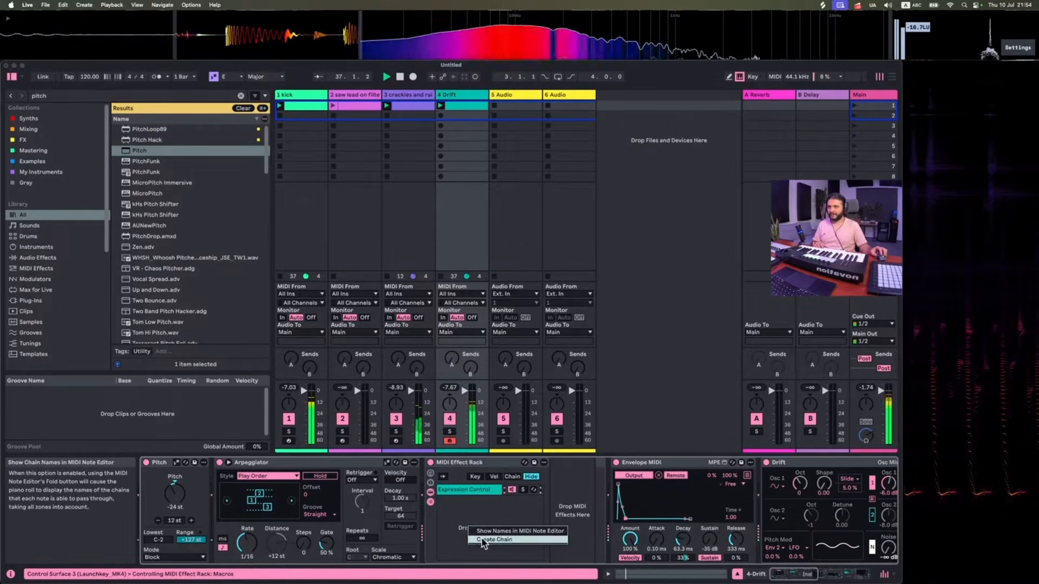
pyautogui.click(457, 495)
pyautogui.press('super+d')
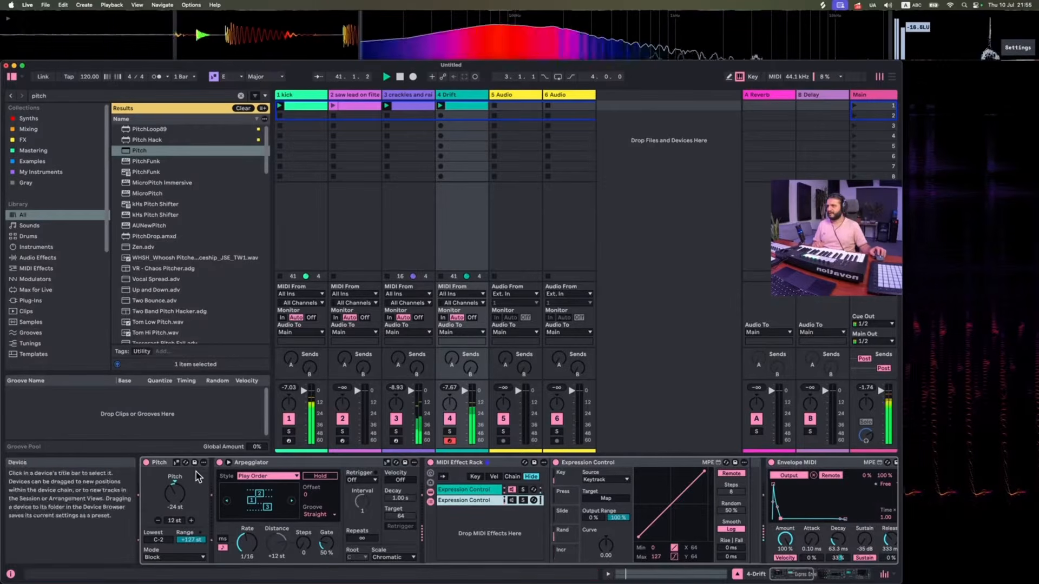
# - Copy the Pitch device into the MIDI rack's second chain ahead of Expression Control and set the copy to +12 st
pyautogui.click(164, 464)
pyautogui.moveTo(163, 466); pyautogui.dragTo(751, 480)
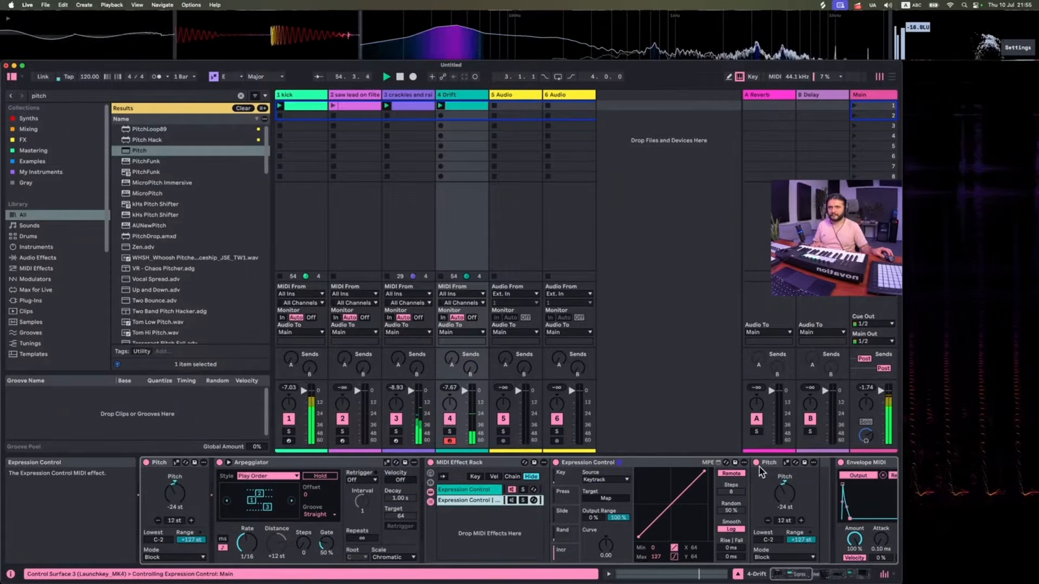
pyautogui.click(760, 464)
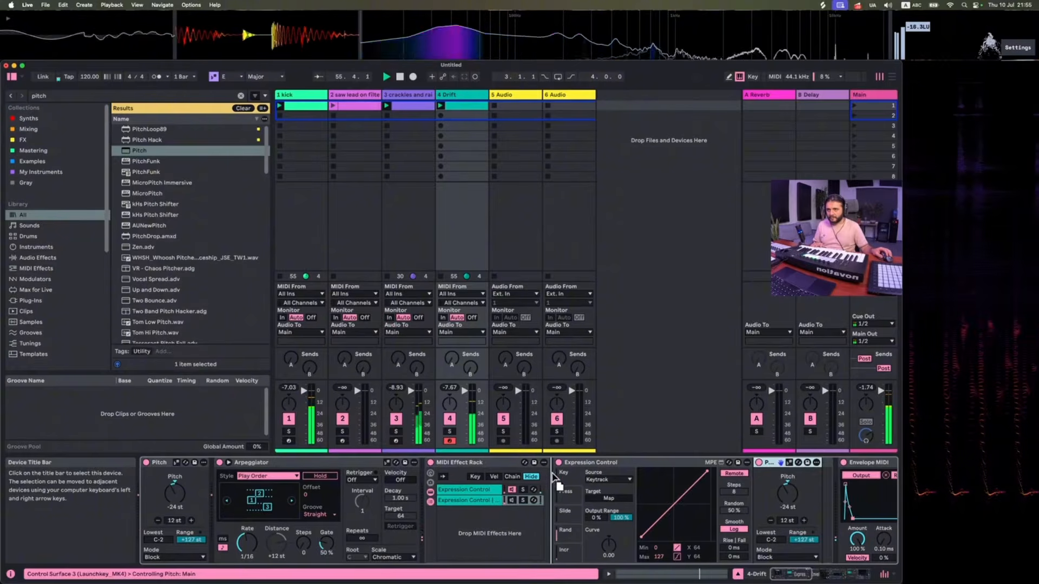
pyautogui.moveTo(553, 475); pyautogui.dragTo(554, 478)
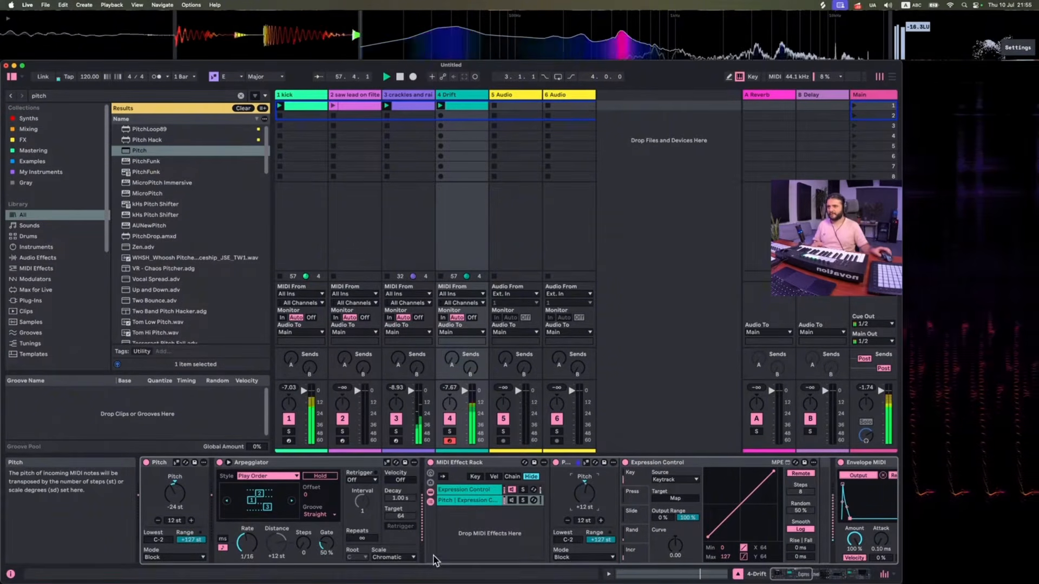
# - Map the second chain's Expression Control to the frequency of the Auto Filter in the audio rack's second chain
pyautogui.hscroll(15, 671, 503)
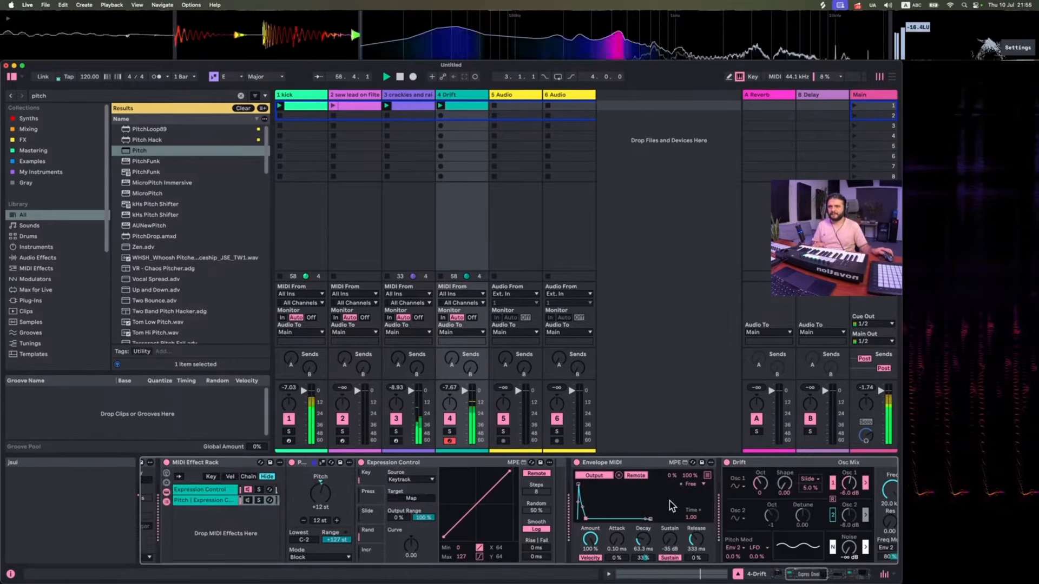
pyautogui.click(742, 489)
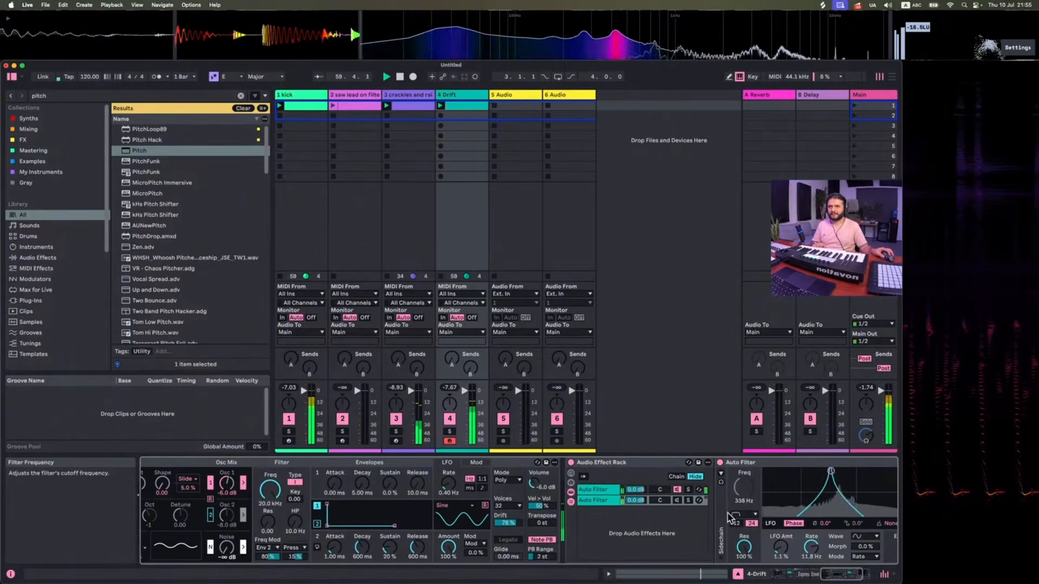
pyautogui.click(678, 501)
# - Set the second chain's Auto Filter to 0 % LFO amount and 0 % drive
pyautogui.hscroll(5, 637, 522)
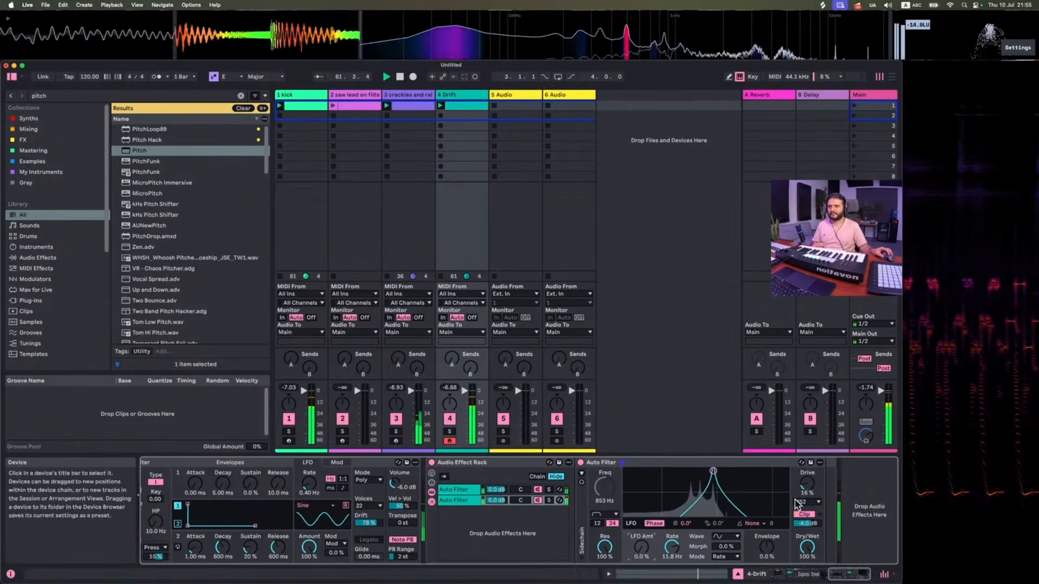
pyautogui.moveTo(807, 483); pyautogui.dragTo(807, 493)
pyautogui.click(805, 523)
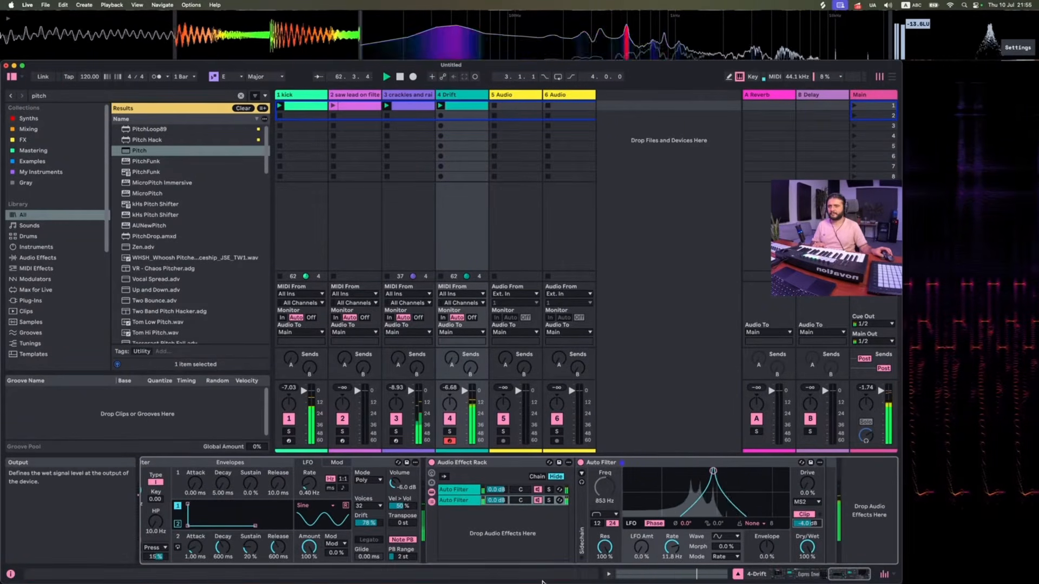
# - Show Envelope MIDI's mapping list, switch its second slot to Remote, and map it to the second Auto Filter's output level
pyautogui.hscroll(-15, 453, 528)
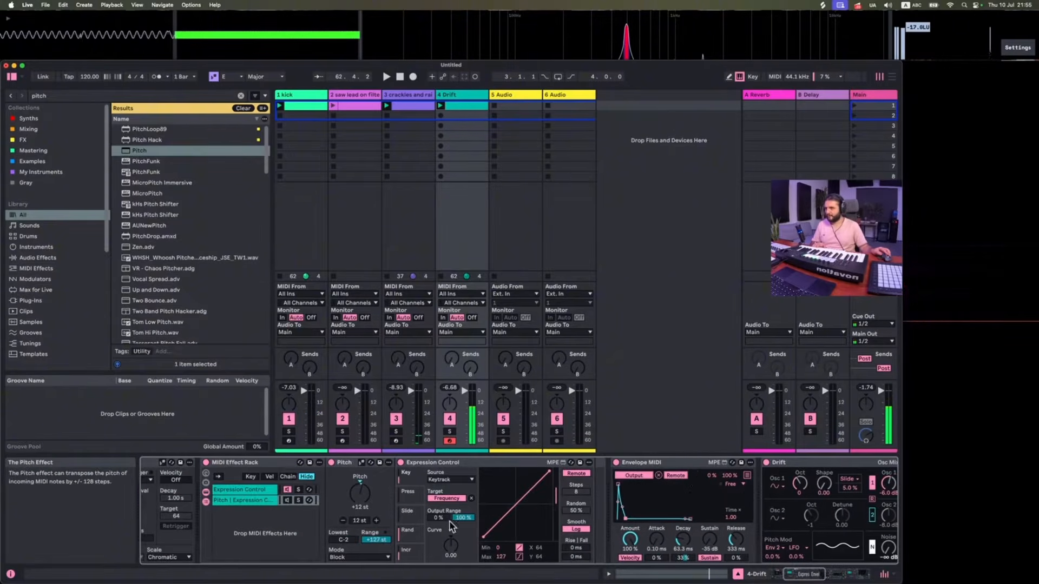
pyautogui.click(745, 476)
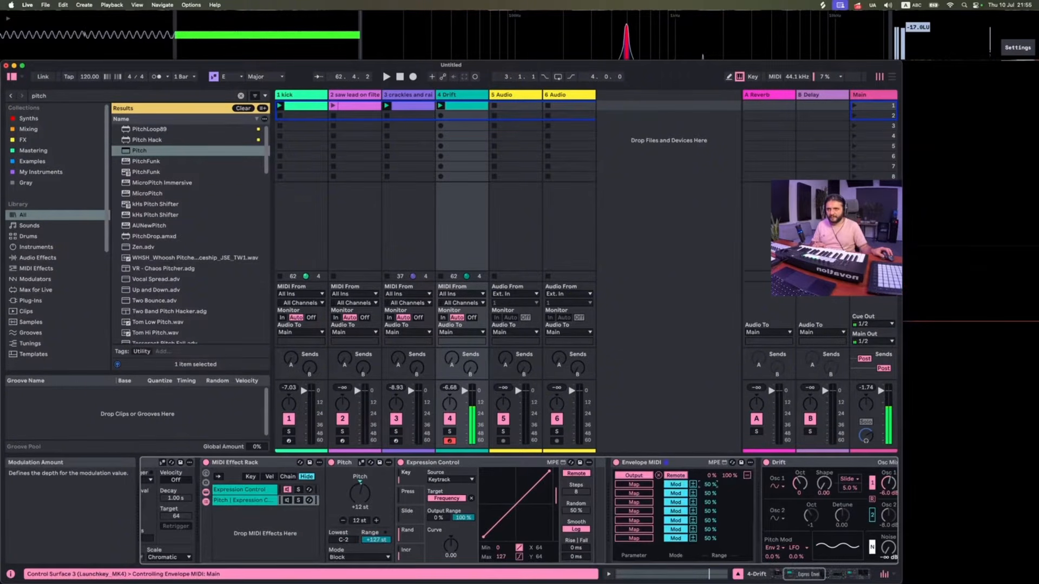
pyautogui.click(676, 488)
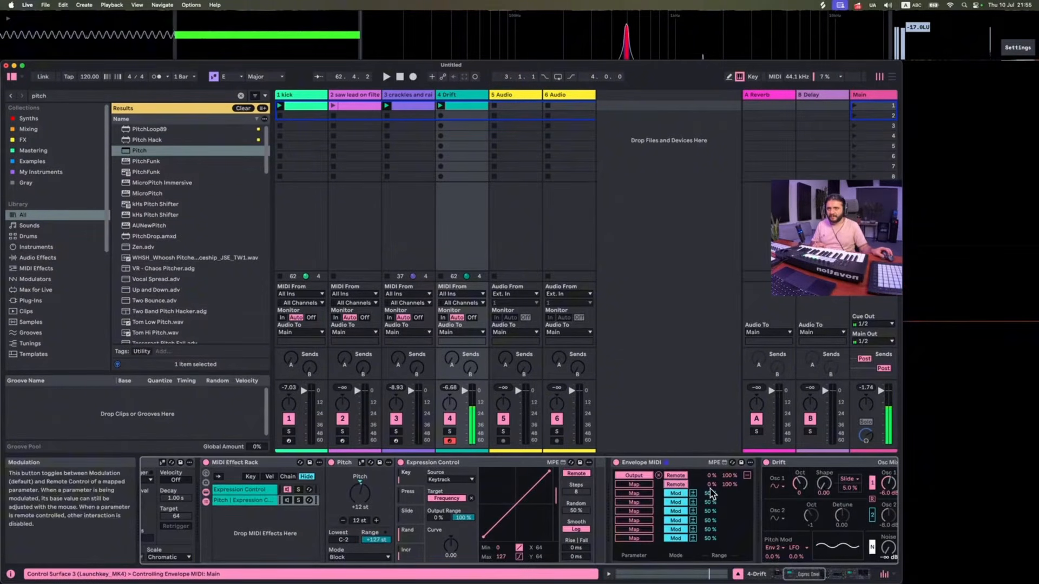
pyautogui.click(634, 485)
pyautogui.hscroll(15, 827, 533)
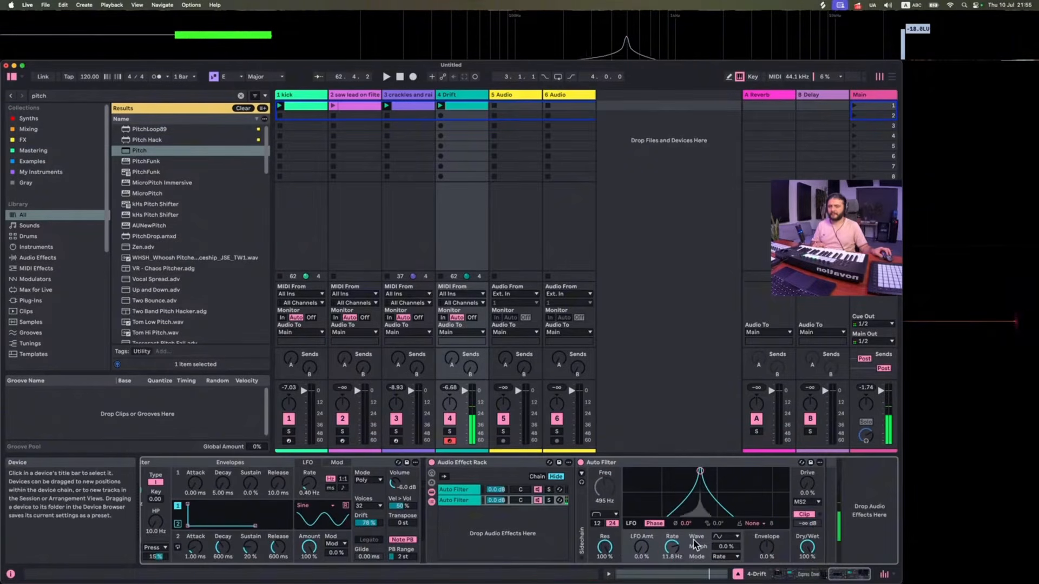
# - Restart playback and compare the two Auto Filter chains, briefly soloing the second one
pyautogui.press('space')
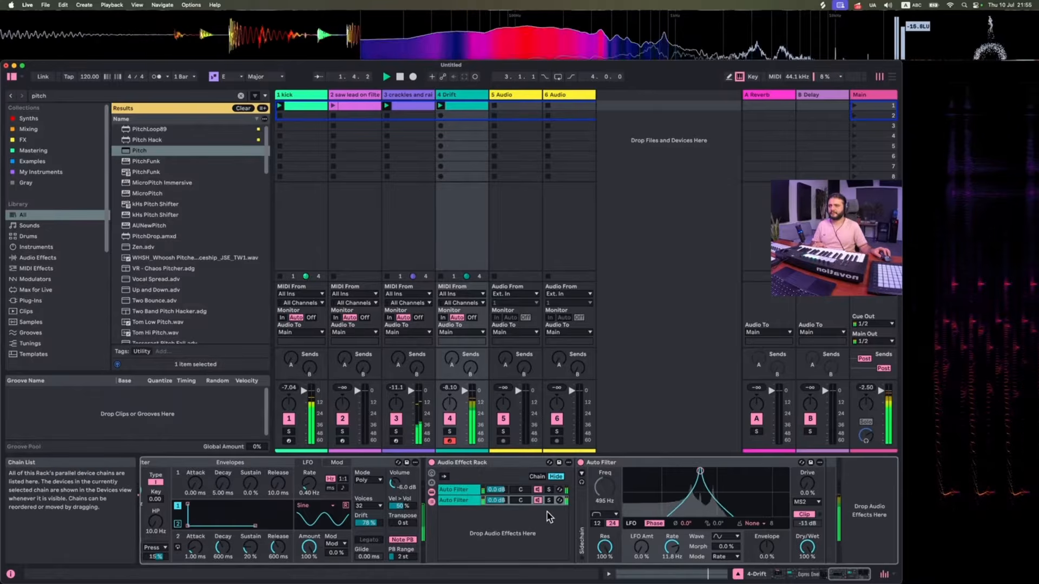
pyautogui.click(551, 492)
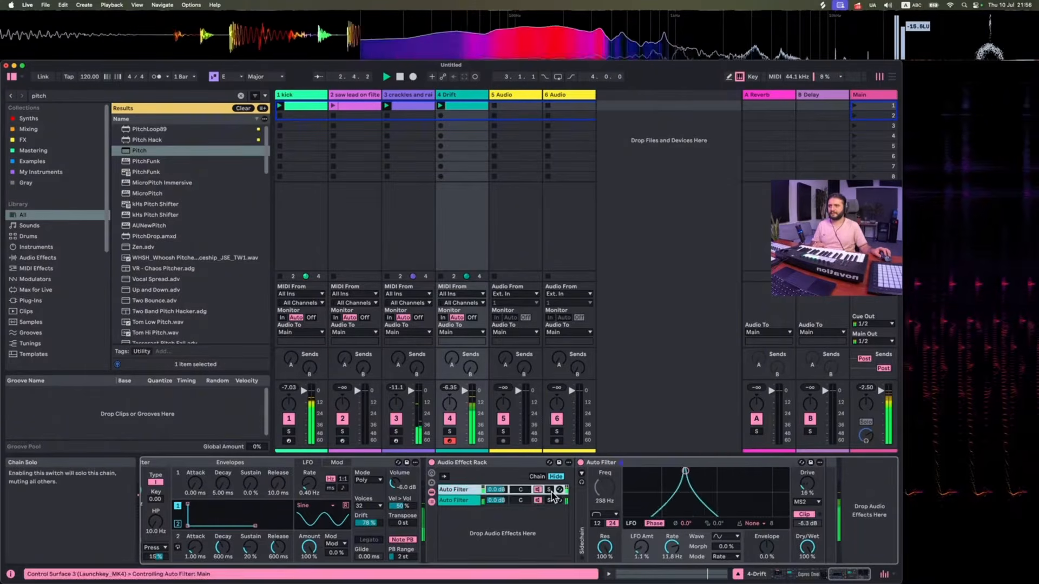
pyautogui.click(549, 500)
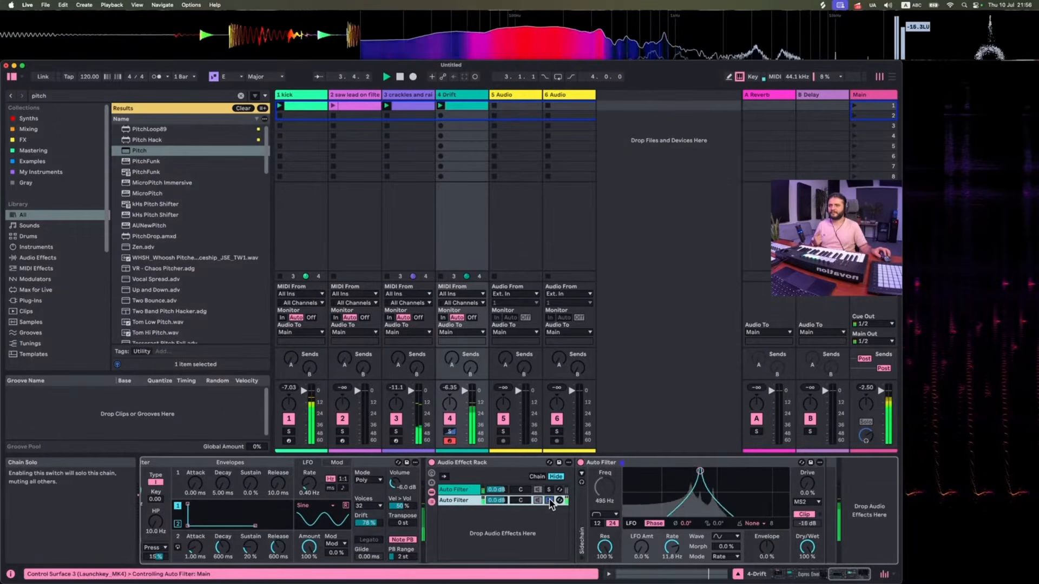
pyautogui.click(550, 501)
# - Raise the Pitch device in the MIDI rack's second chain to +24 st and check the second Auto Filter during playback
pyautogui.hscroll(-20, 259, 530)
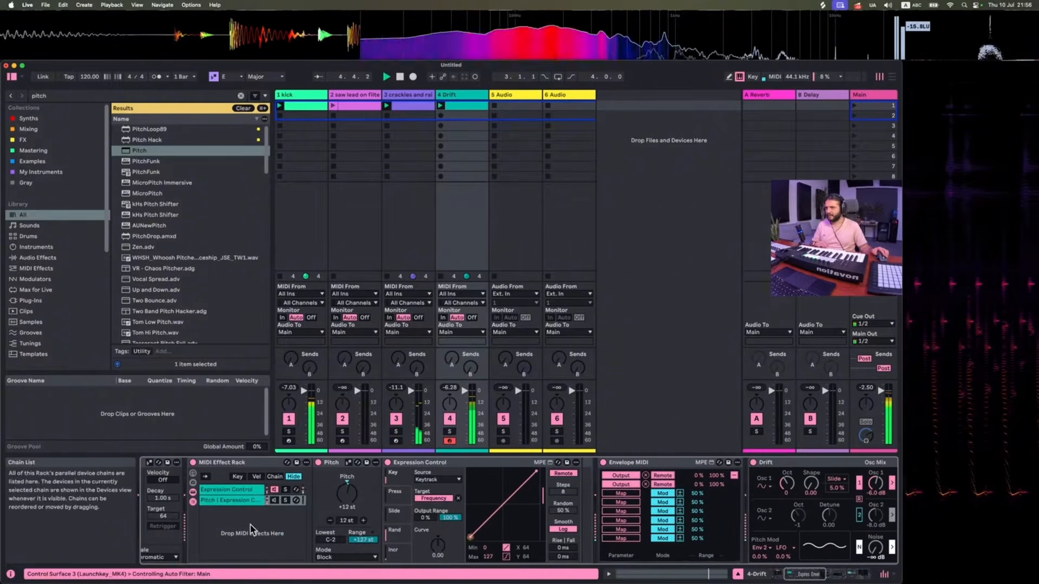
pyautogui.click(363, 520)
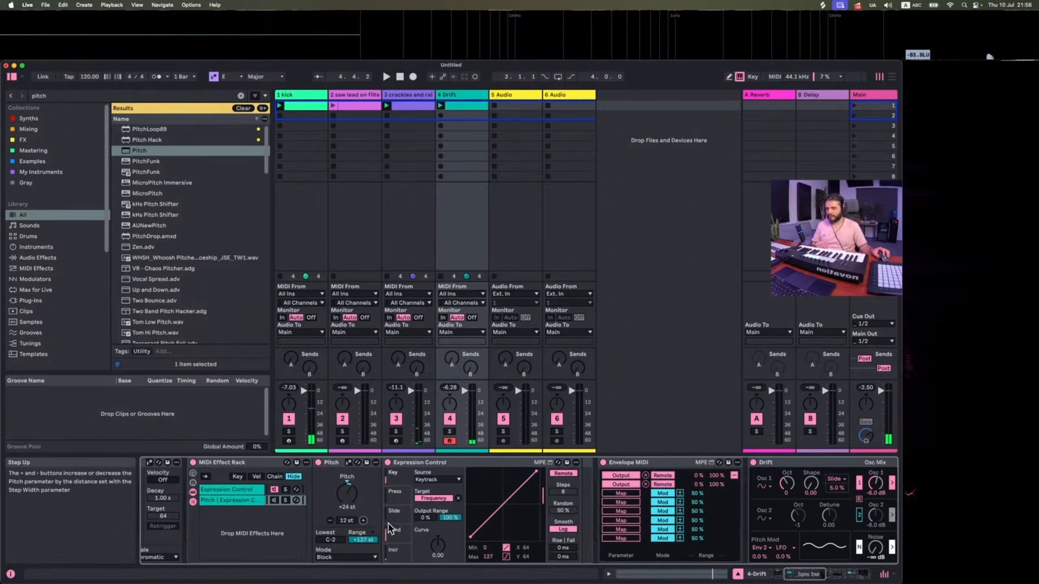
pyautogui.hscroll(20, 397, 521)
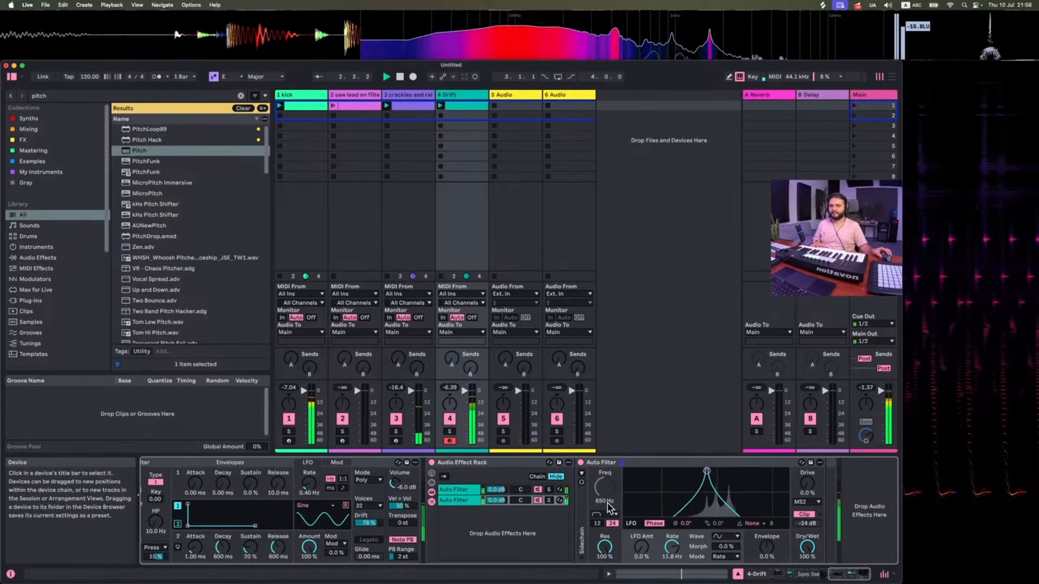
# - Set the second chain's Expression Control smoothing to 8 ms rise and 8 ms fall
pyautogui.hscroll(-15, 294, 538)
pyautogui.hscroll(-8, 293, 538)
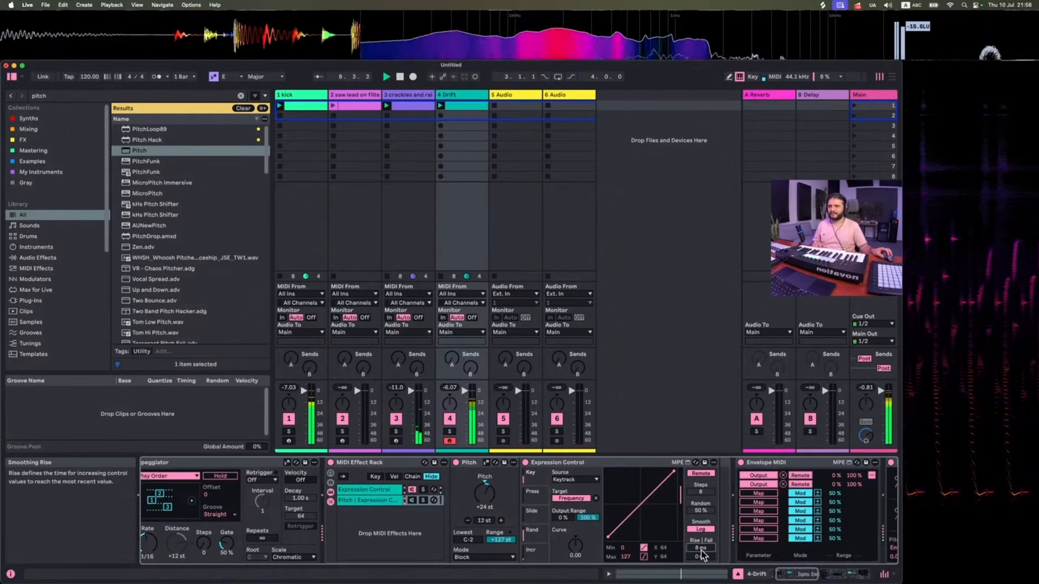
pyautogui.hscroll(3, 699, 557)
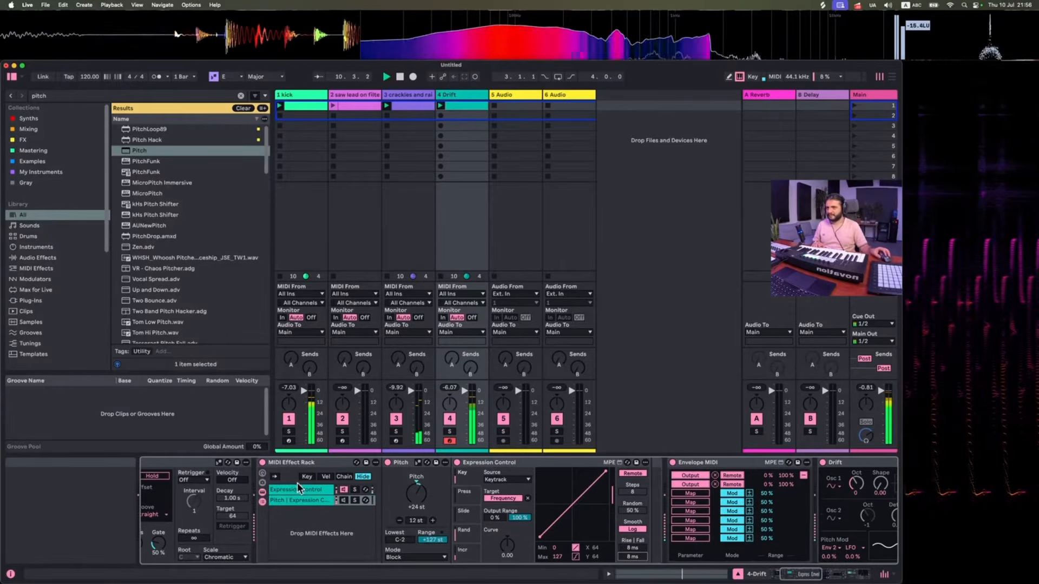
# - Hide Envelope MIDI's mapping list and set attack to 0.88 ms, decay to 3.40 s with 100 % slope, and sustain to -inf dB
pyautogui.hscroll(20, 550, 555)
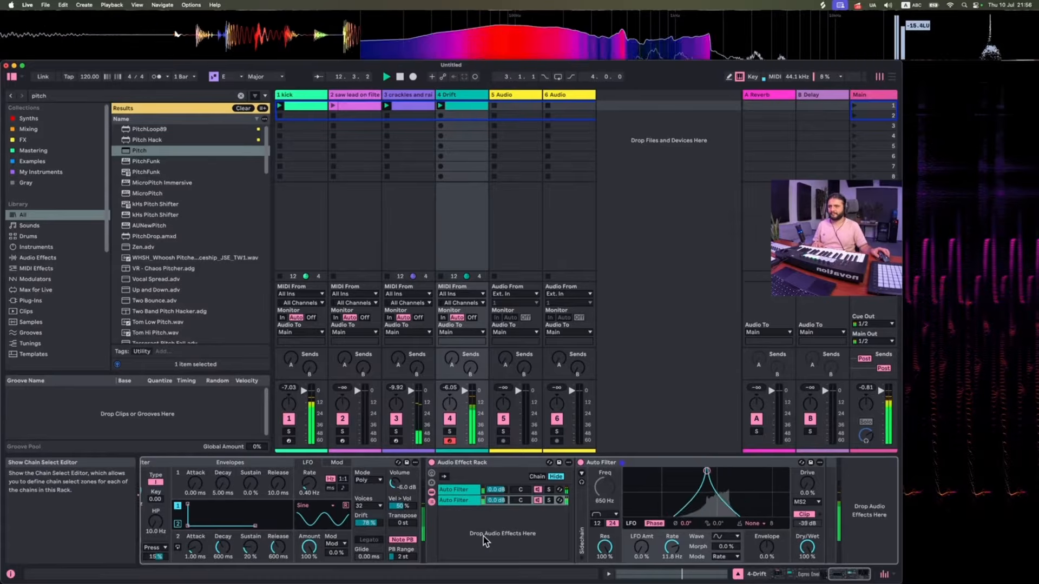
pyautogui.hscroll(-20, 483, 541)
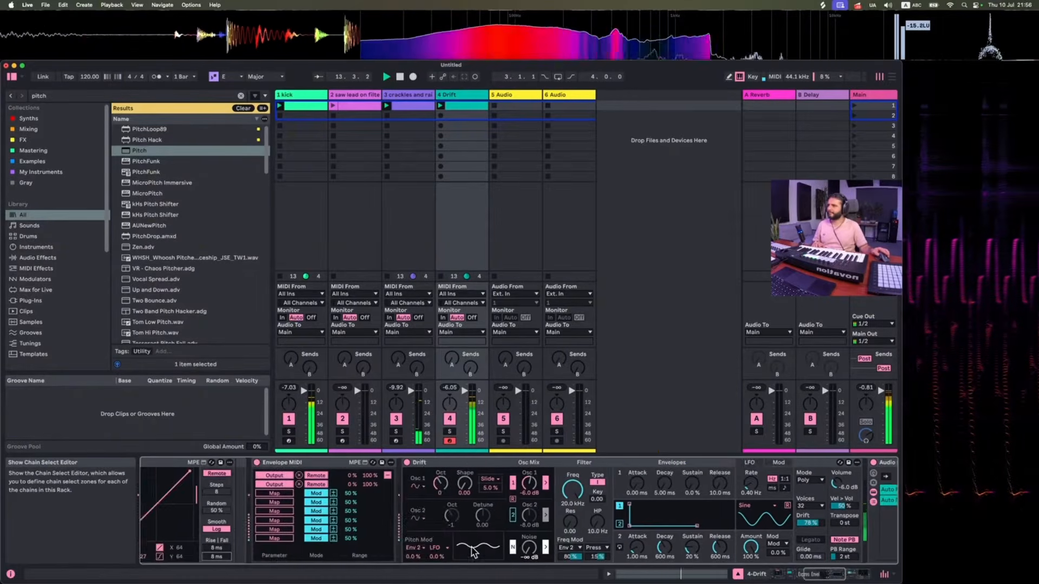
pyautogui.click(673, 475)
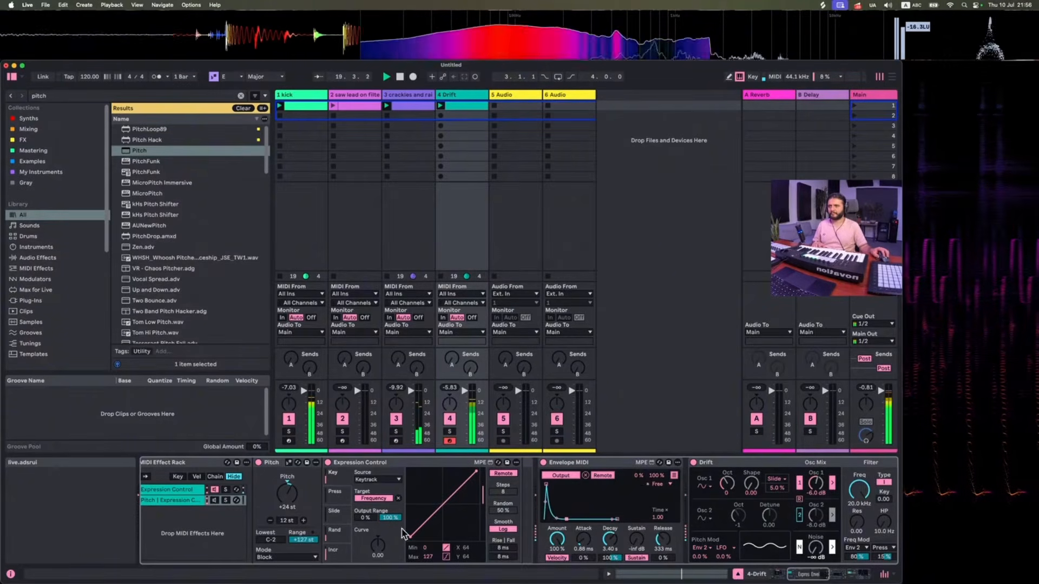
# - Open the Drift track's clip in the MIDI note editor
pyautogui.hscroll(-10, 403, 533)
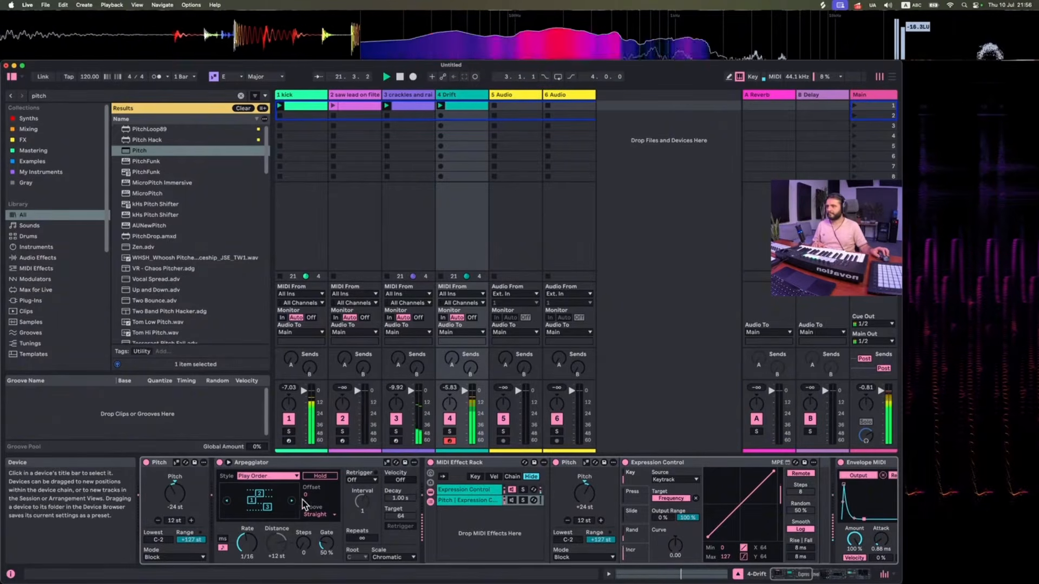
pyautogui.doubleClick(476, 107)
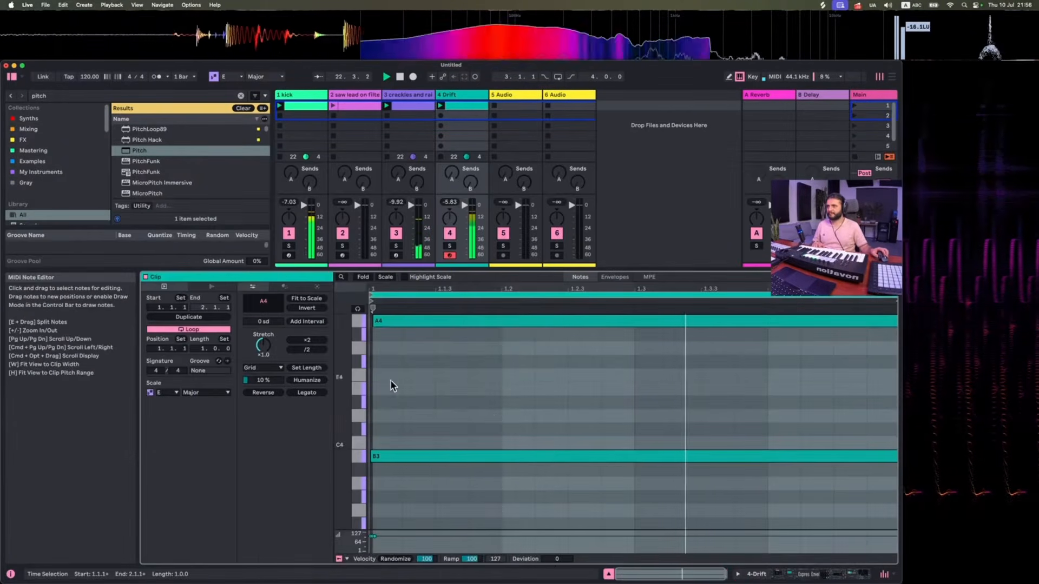
# - Try a bar-long note between B3 and A4, first at D#4 and then at E4, and delete it
pyautogui.doubleClick(379, 362)
pyautogui.moveTo(402, 362); pyautogui.dragTo(687, 415)
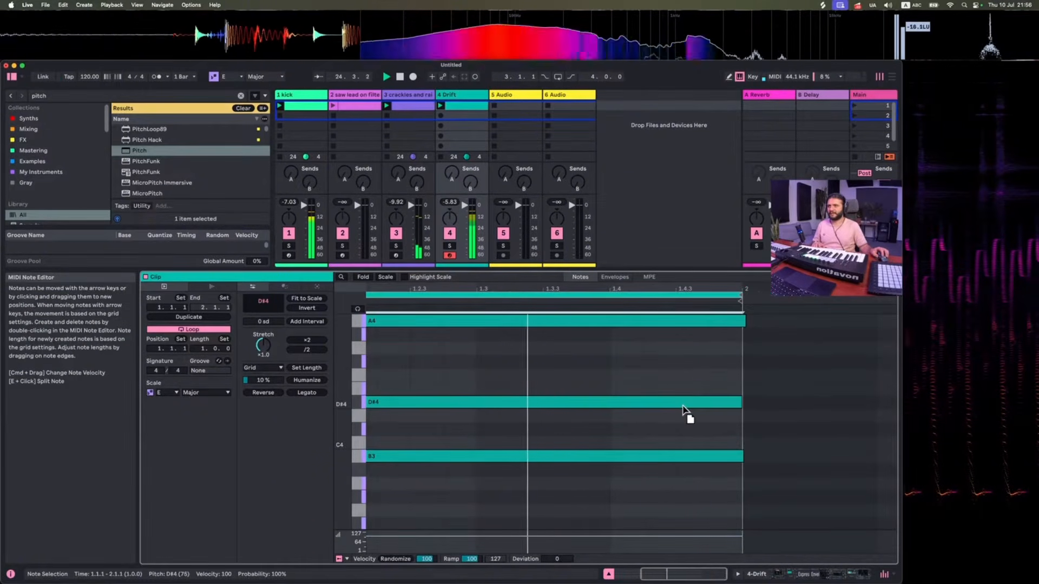
pyautogui.hscroll(-3, 683, 409)
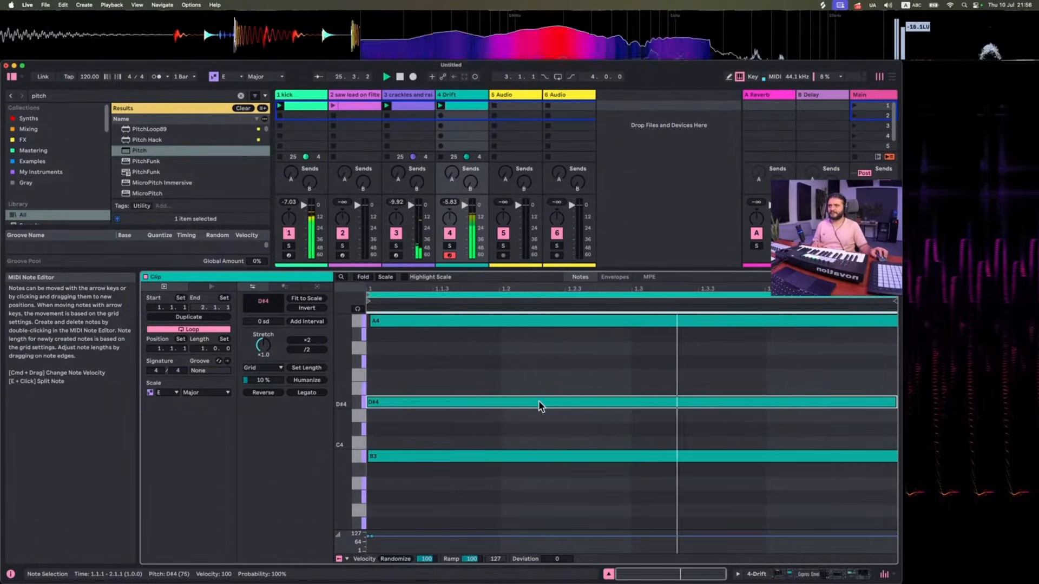
pyautogui.moveTo(542, 403); pyautogui.dragTo(544, 390)
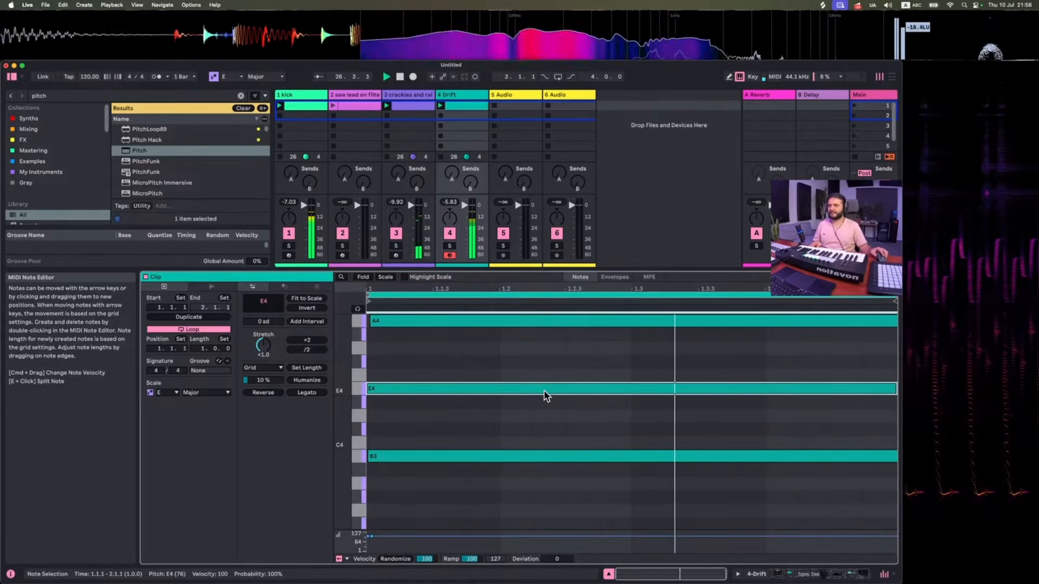
pyautogui.press('Delete')
pyautogui.scroll(-5, 564, 432)
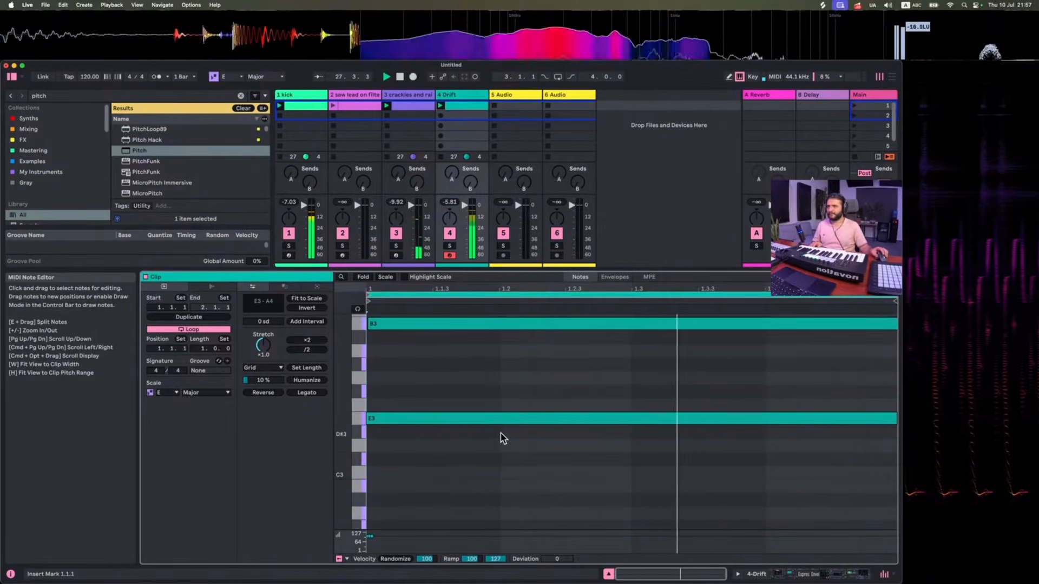
pyautogui.scroll(5, 418, 406)
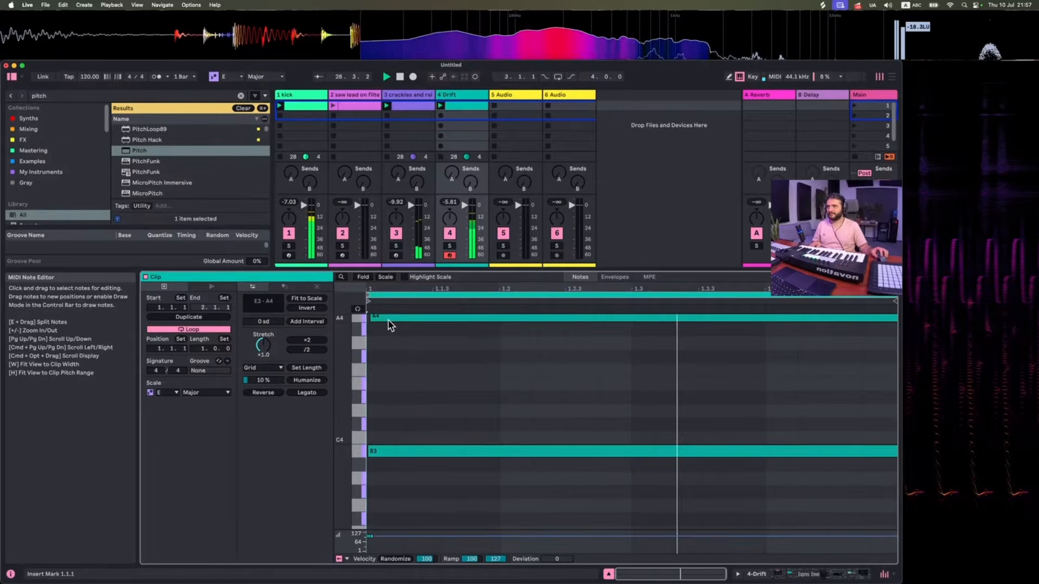
# - Move the Drift clip's bar-long A4 note to F#4, trying it at A3 and F#3 first
pyautogui.click(390, 325)
pyautogui.hotkey('shift', 'Down')
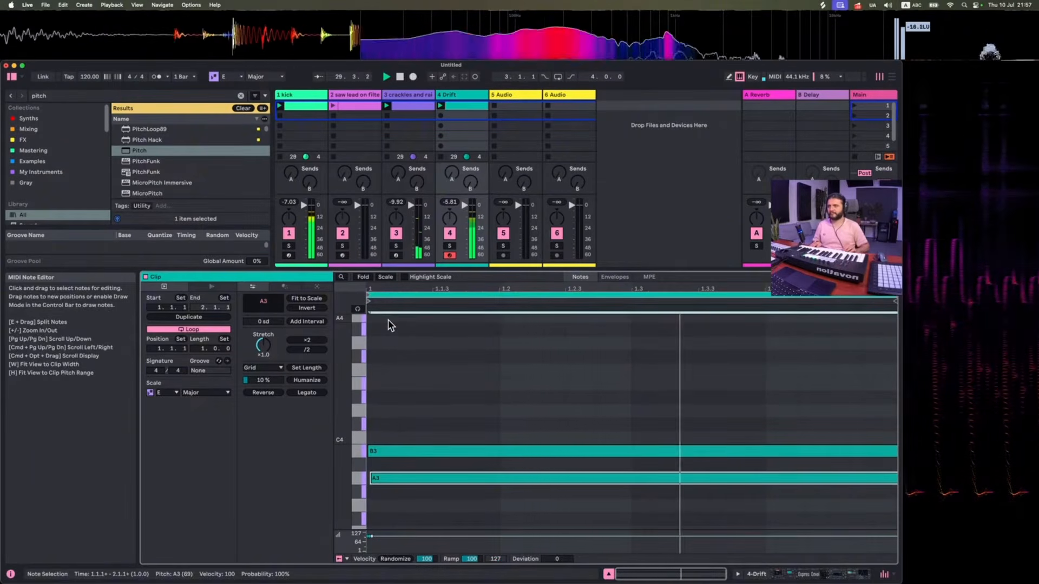
pyautogui.press('Down')
pyautogui.press('Down')
pyautogui.press('Down')
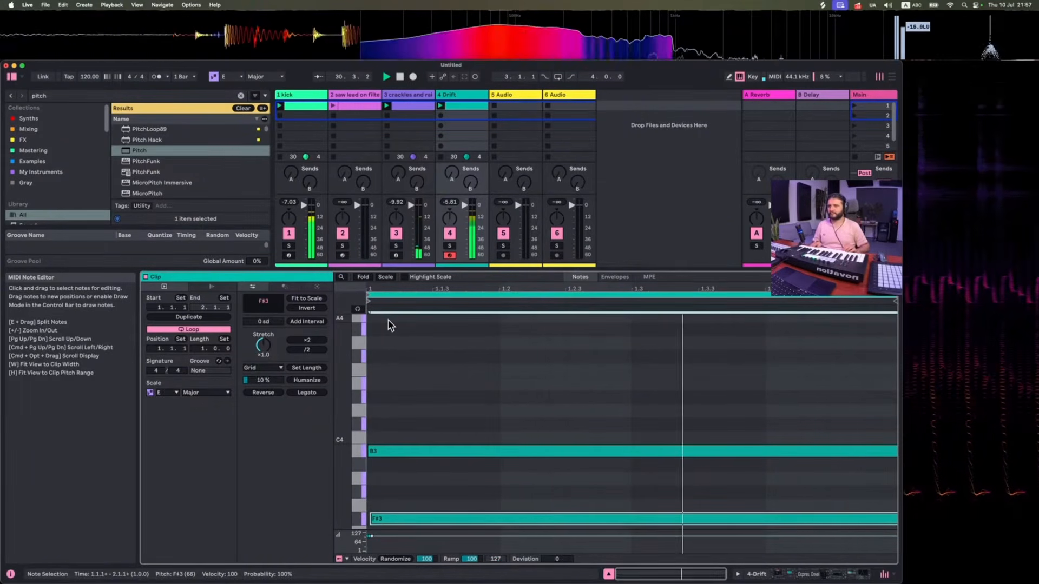
pyautogui.hotkey('shift', 'Up')
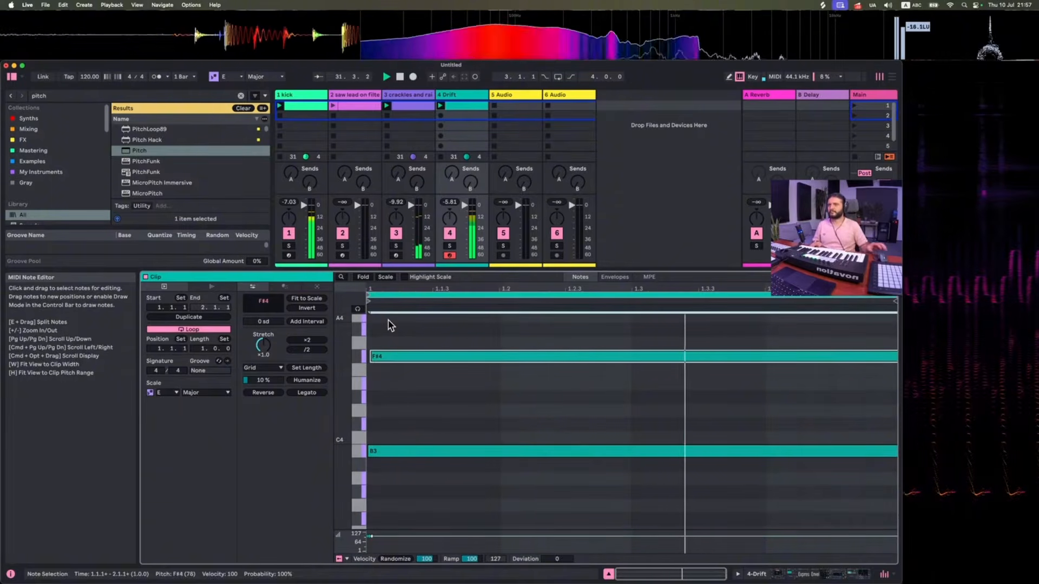
# - Review the Drift track's device chain and try the last Auto Filter's envelope amount, leaving it at 0 %
pyautogui.click(463, 95)
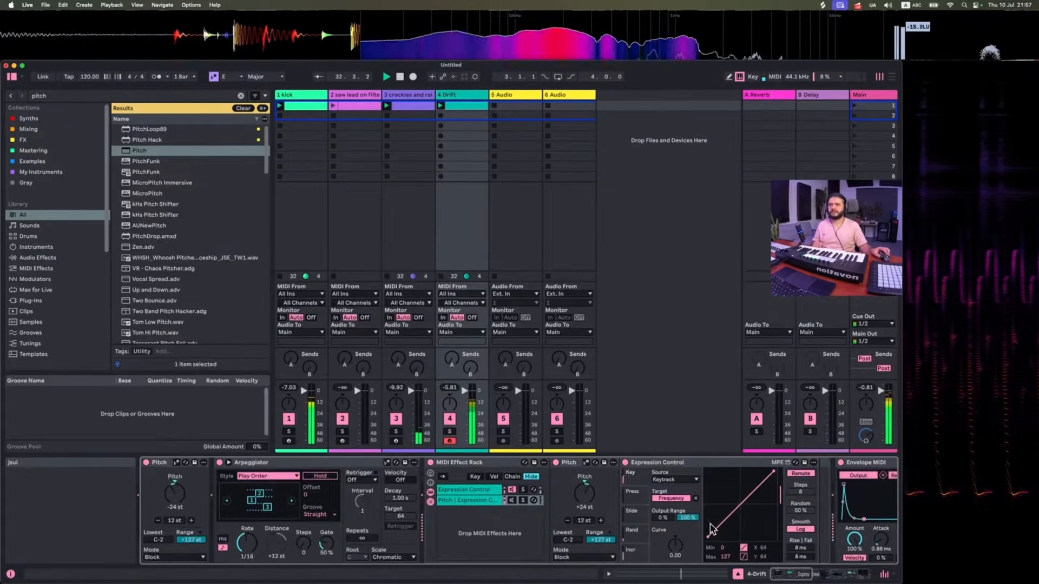
pyautogui.hscroll(10, 674, 521)
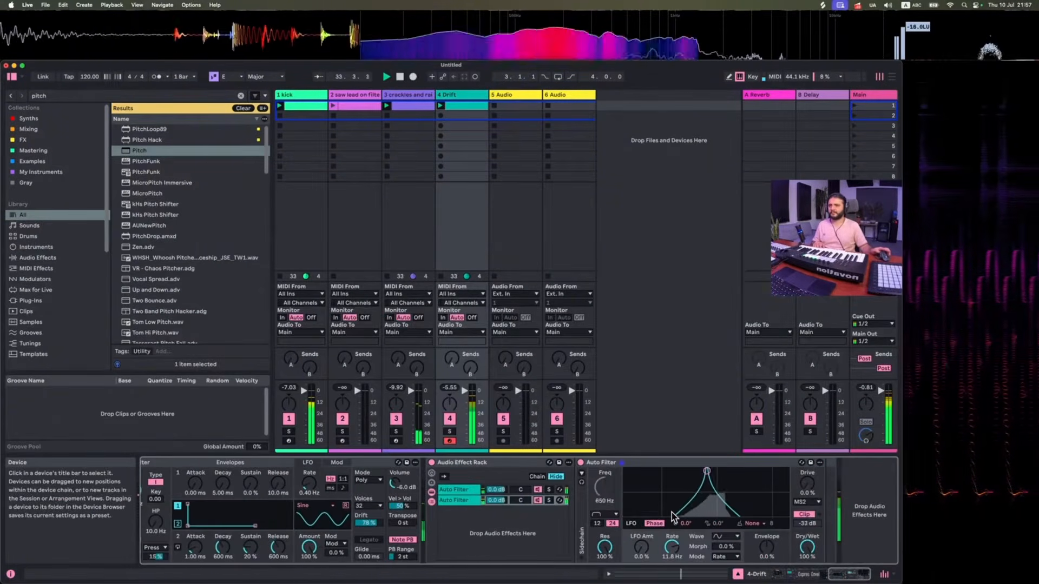
pyautogui.moveTo(767, 547)
pyautogui.mouseDown()
pyautogui.moveTo(767, 527)
pyautogui.moveTo(767, 547)
pyautogui.mouseUp()
pyautogui.hscroll(-10, 472, 509)
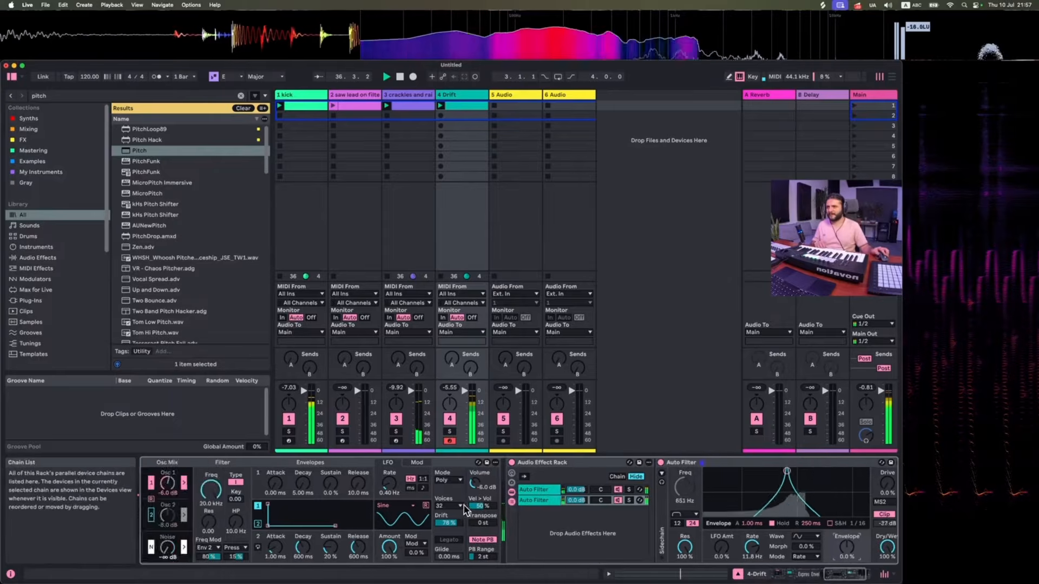
pyautogui.hscroll(-10, 472, 509)
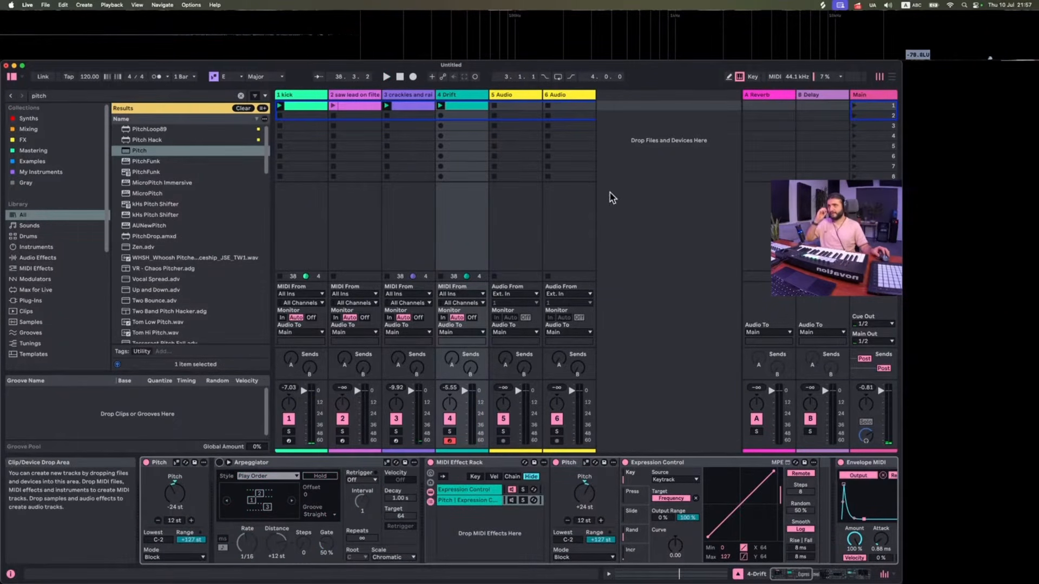
# - In the Drift clip, move the sixteenth note at 1.2.4 up to B3
pyautogui.doubleClick(456, 105)
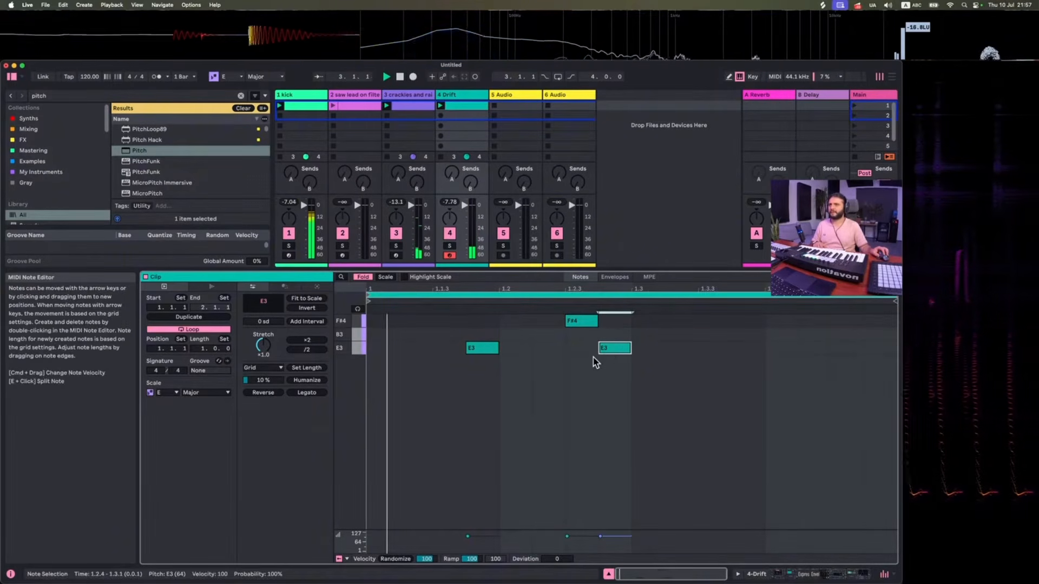
pyautogui.moveTo(615, 349); pyautogui.dragTo(617, 334)
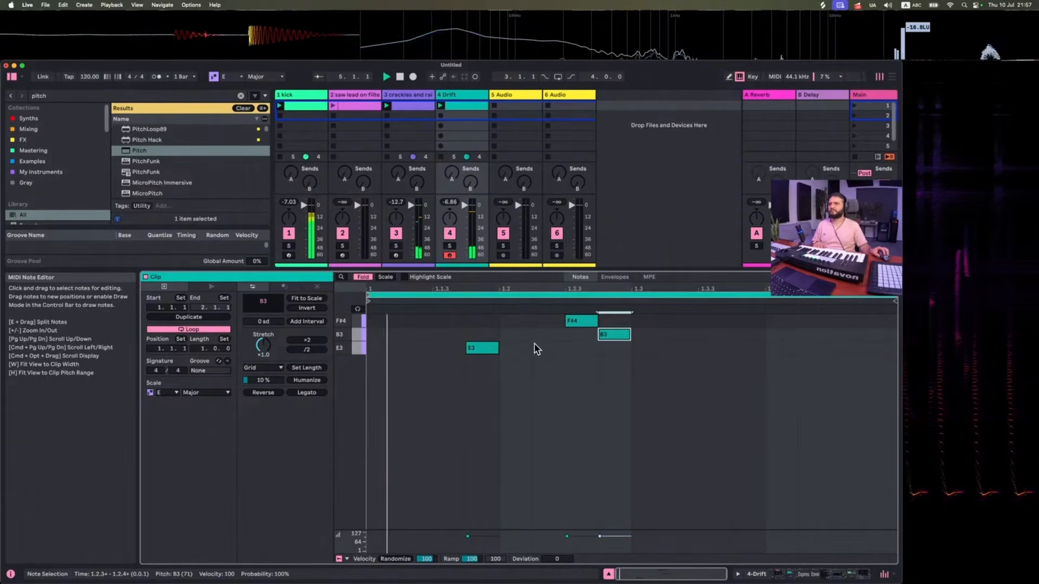
# - Launch the saw lead clip, delete its D3 note at 1.2.4 and return to the track's devices
pyautogui.click(336, 108)
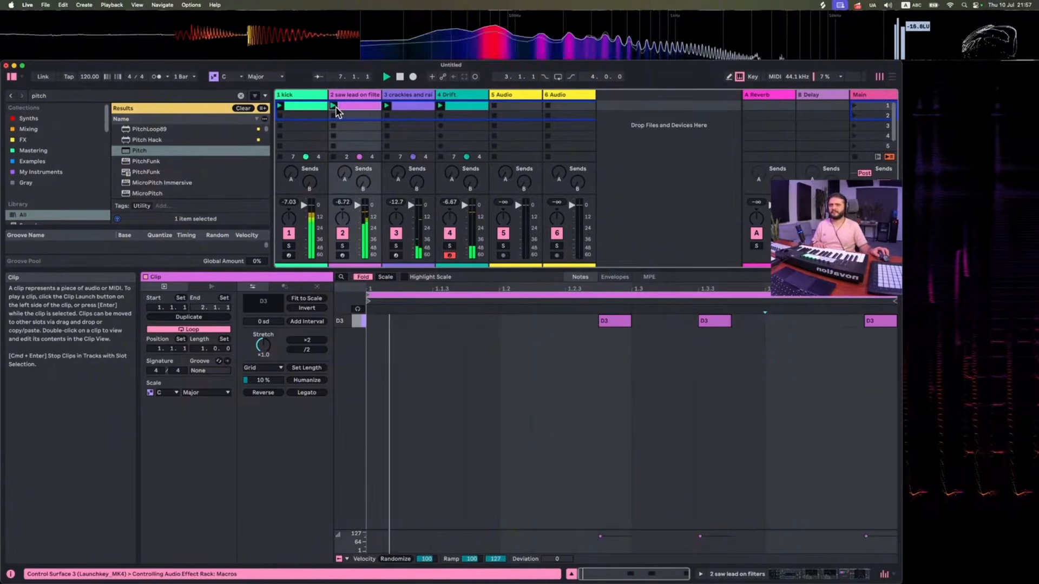
pyautogui.doubleClick(622, 323)
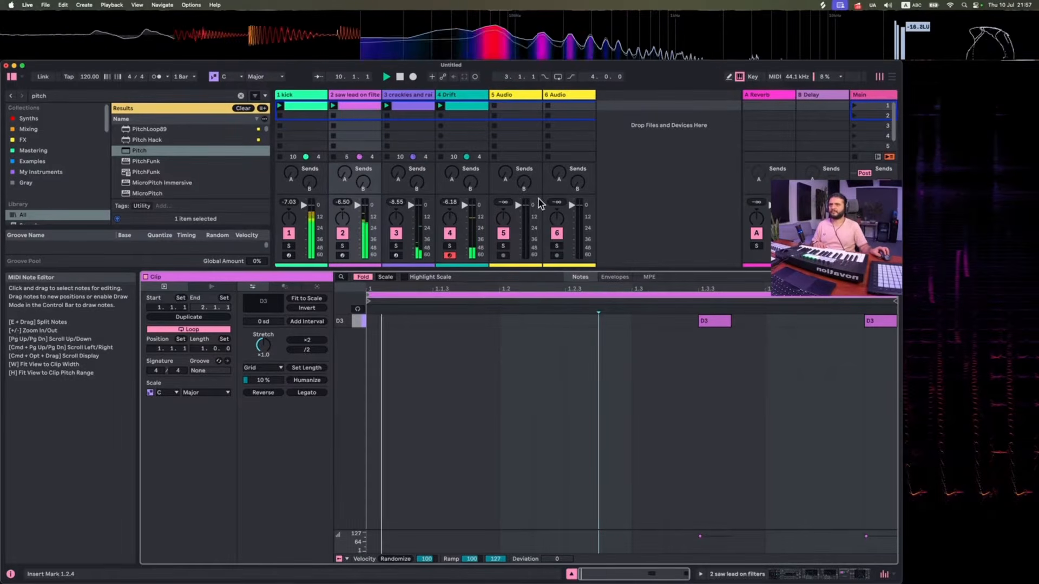
pyautogui.hotkey('shift', 'Tab')
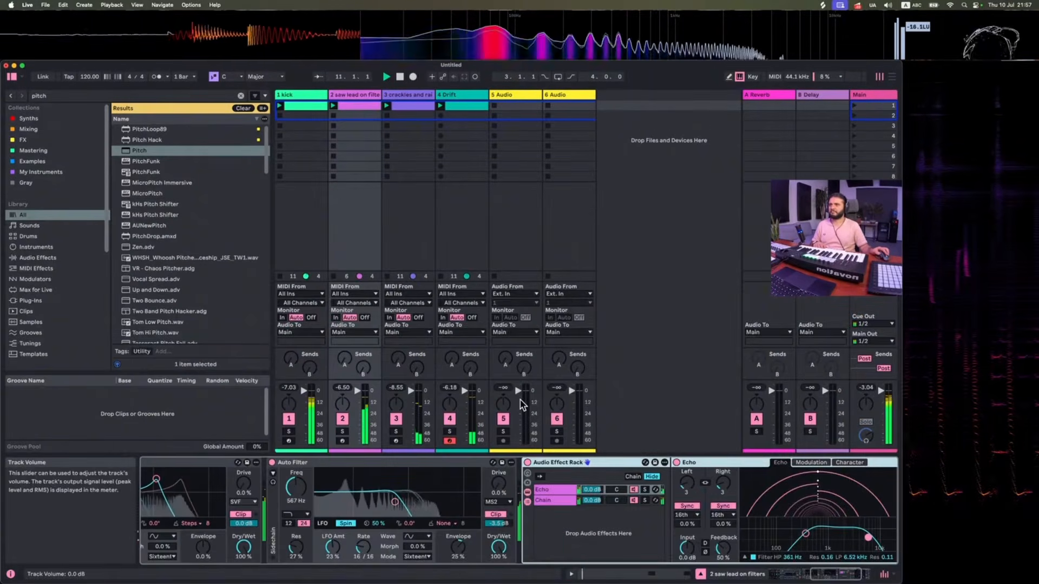
# - Stop playback, set the tempo to 133 BPM and restart playback
pyautogui.press('space')
pyautogui.click(89, 77)
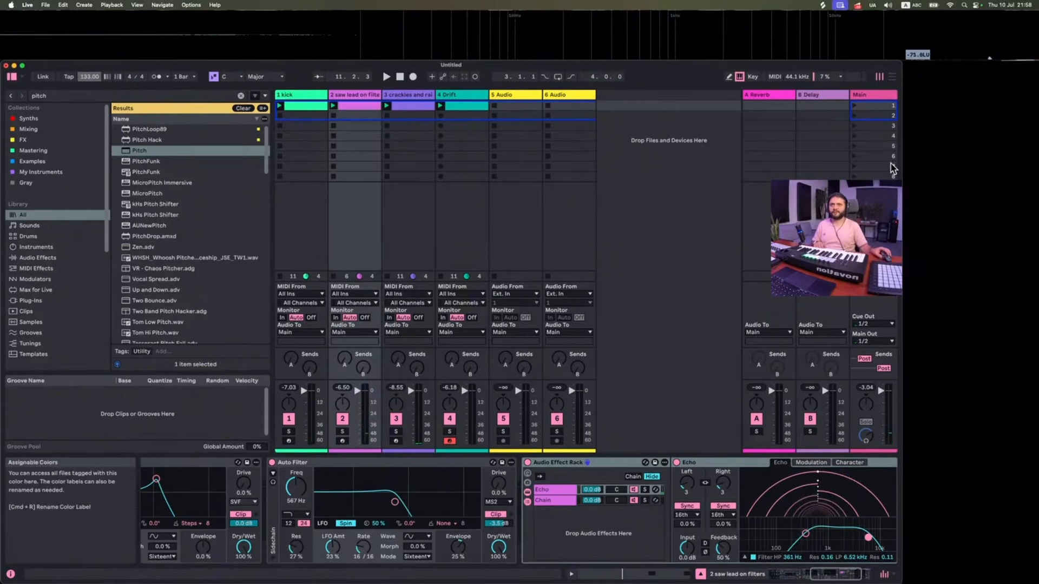
pyautogui.press('space')
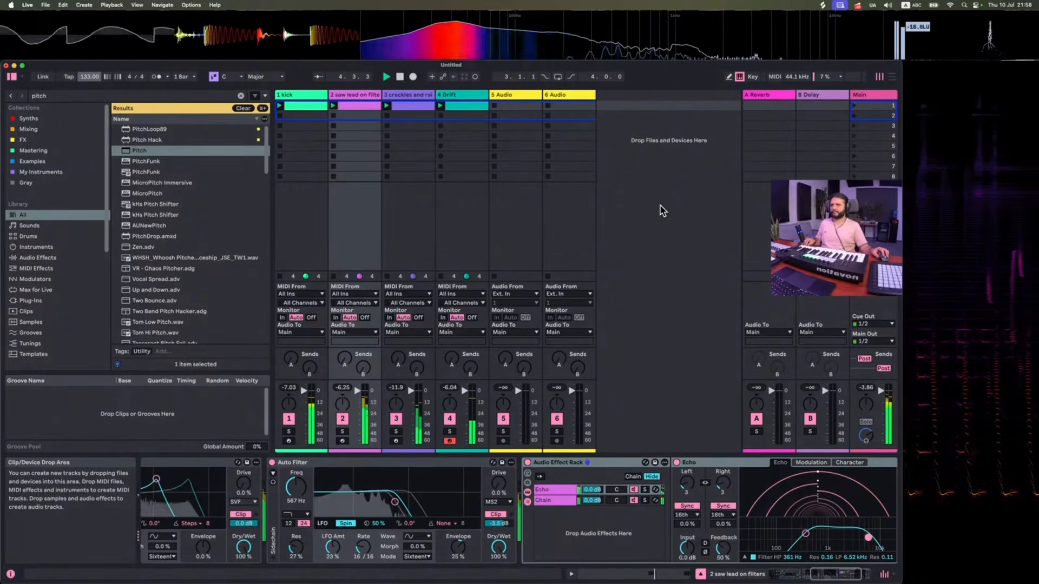
# - Rename the Drift track as techno bleeps
pyautogui.rightClick(463, 112)
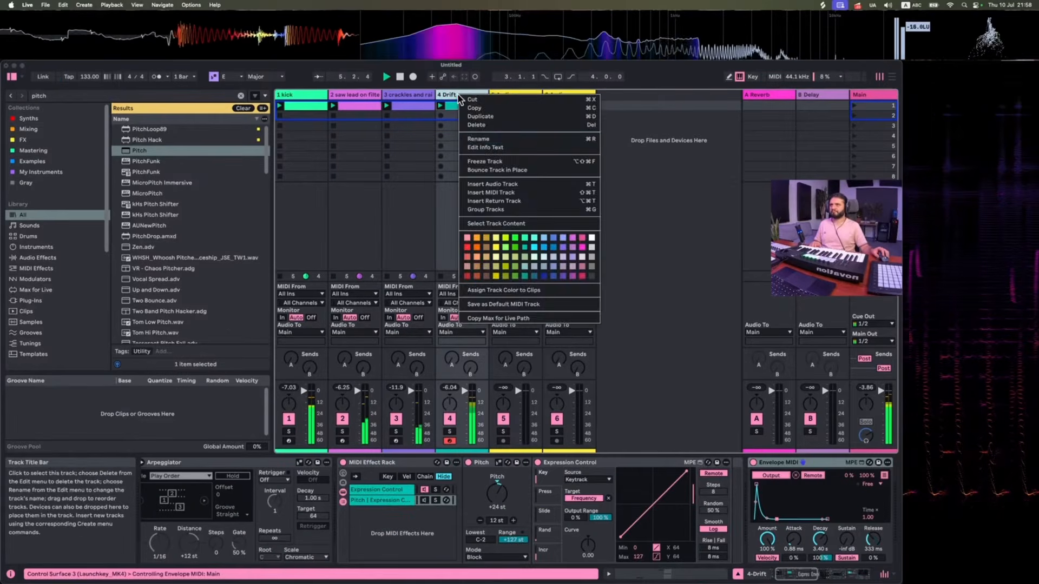
pyautogui.click(477, 135)
pyautogui.write('techno')
pyautogui.press('Return')
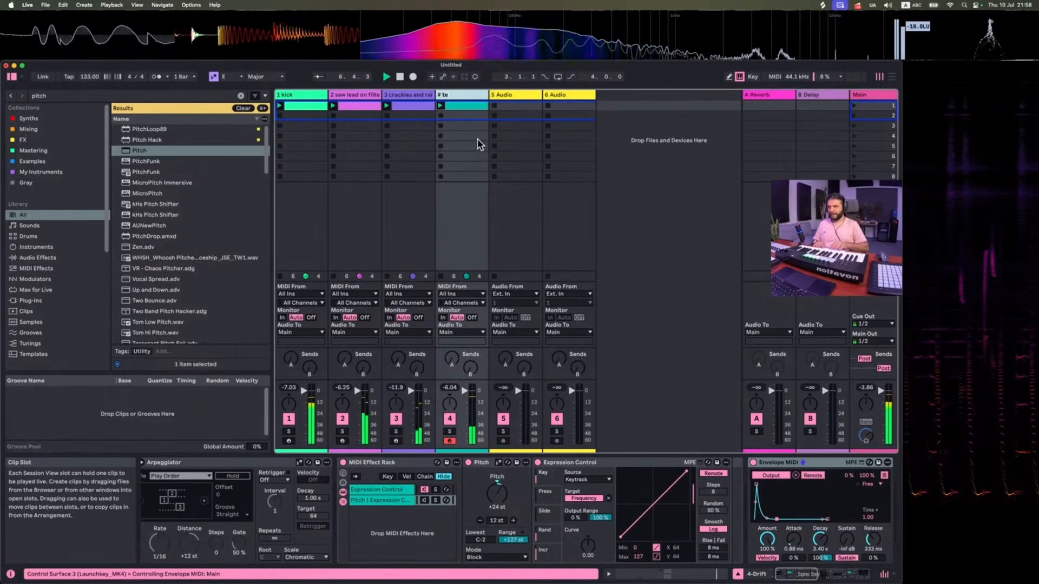
pyautogui.write('bl')
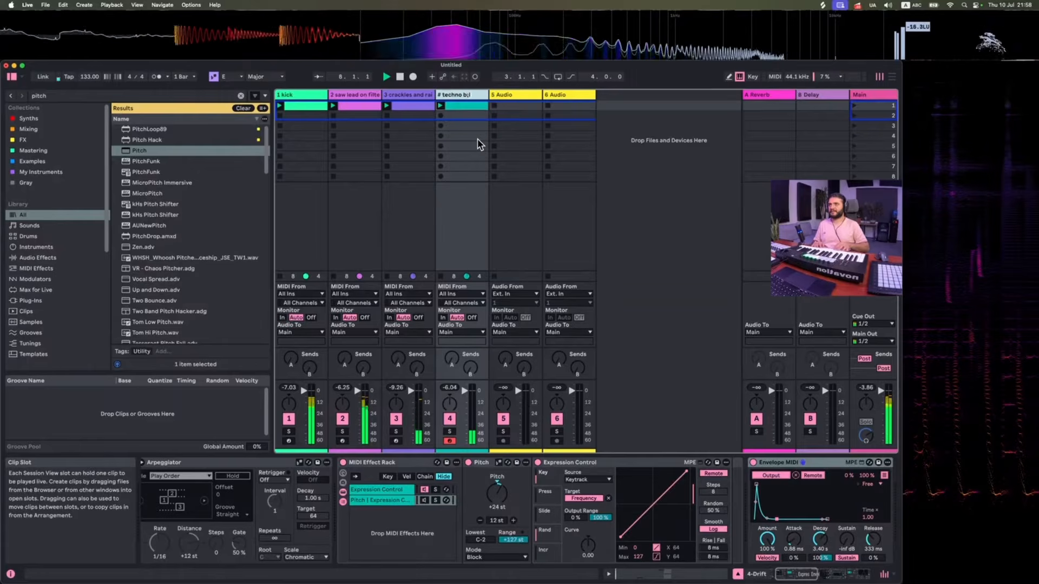
pyautogui.write('eem')
pyautogui.press('Return')
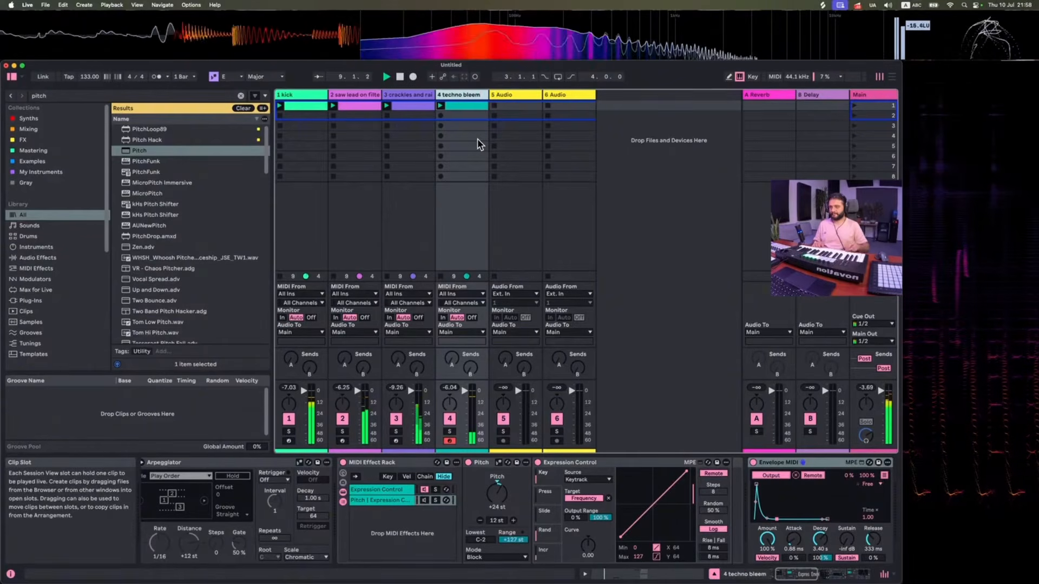
pyautogui.press('super+r')
pyautogui.press('Right')
pyautogui.press('BackSpace')
pyautogui.write('ps')
pyautogui.press('Return')
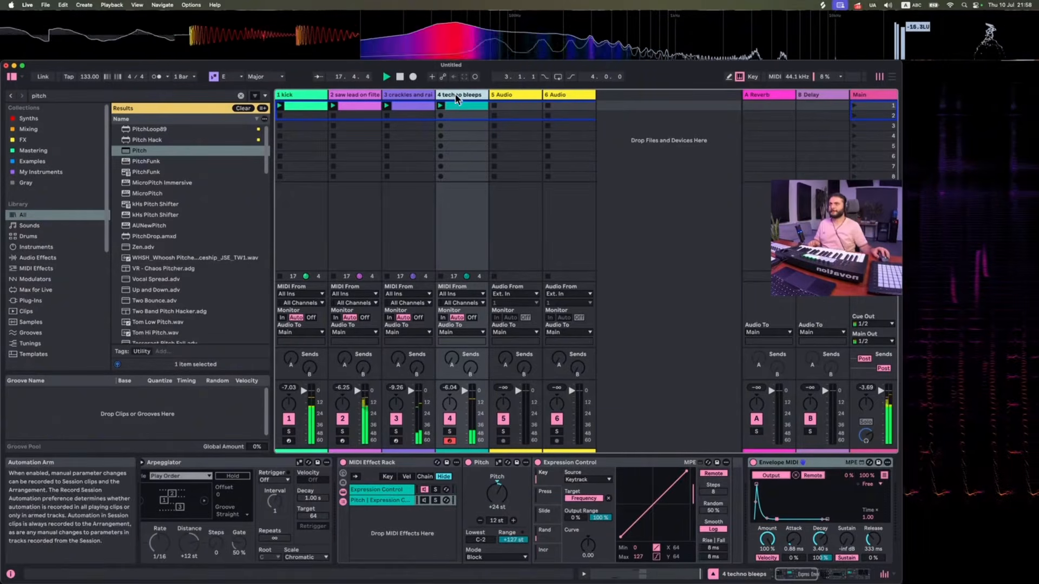
# - Search the browser for hybrid and add Hybrid Reverb at the end of the techno bleeps track
pyautogui.click(136, 98)
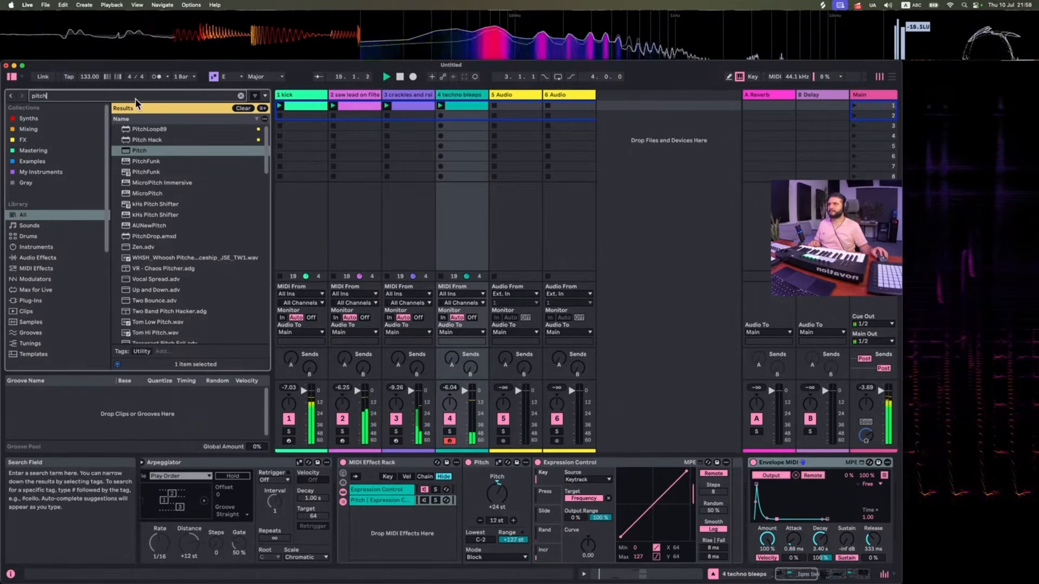
pyautogui.press('BackSpace')
pyautogui.press('BackSpace')
pyautogui.press('BackSpace')
pyautogui.press('BackSpace')
pyautogui.press('BackSpace')
pyautogui.write('hybrid')
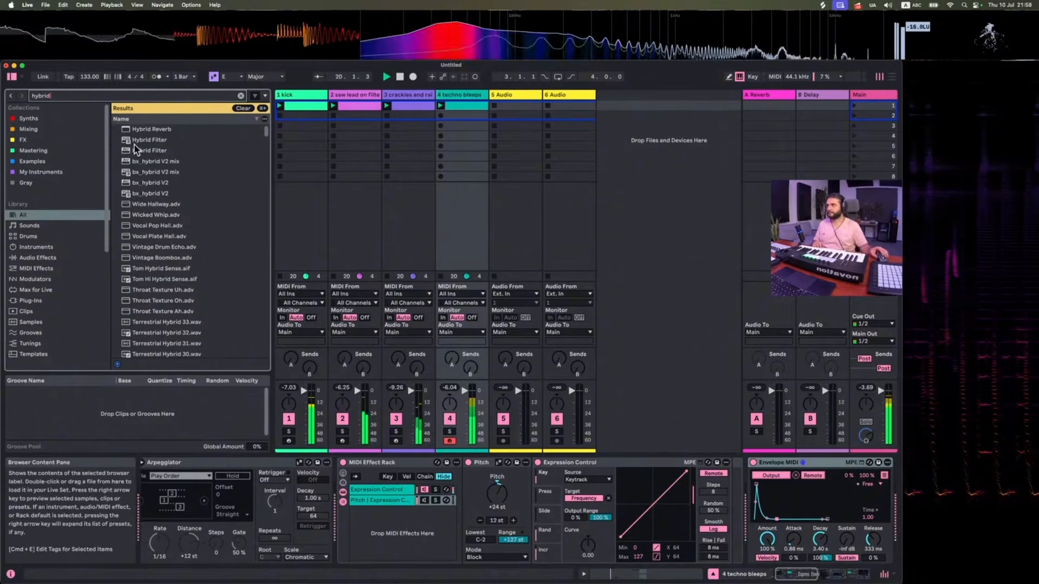
pyautogui.doubleClick(141, 129)
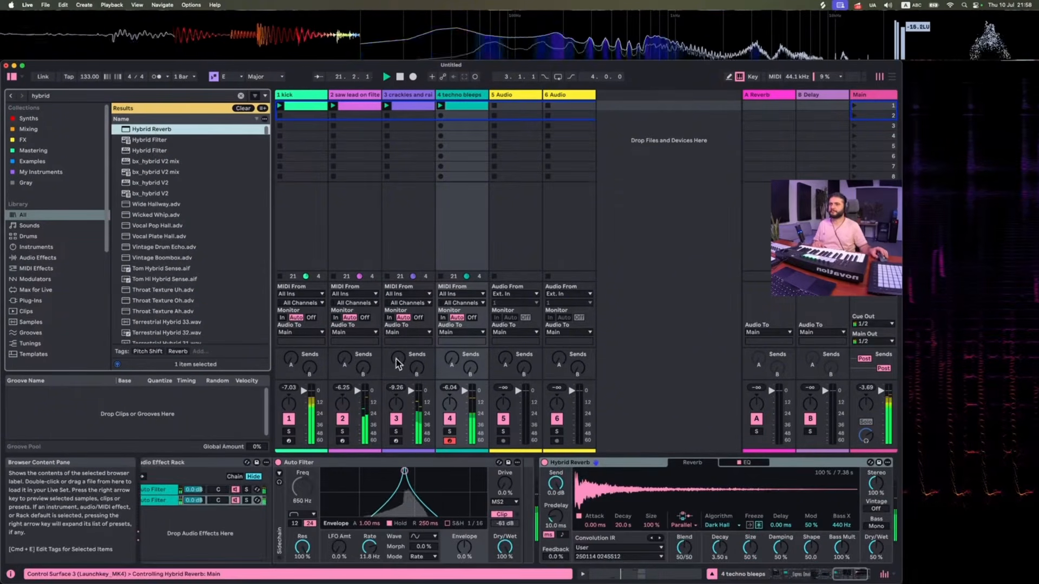
# - Try Hybrid Reverb's Convolution routing, switch it to Algorithm only and choose the Shimmer algorithm
pyautogui.click(626, 524)
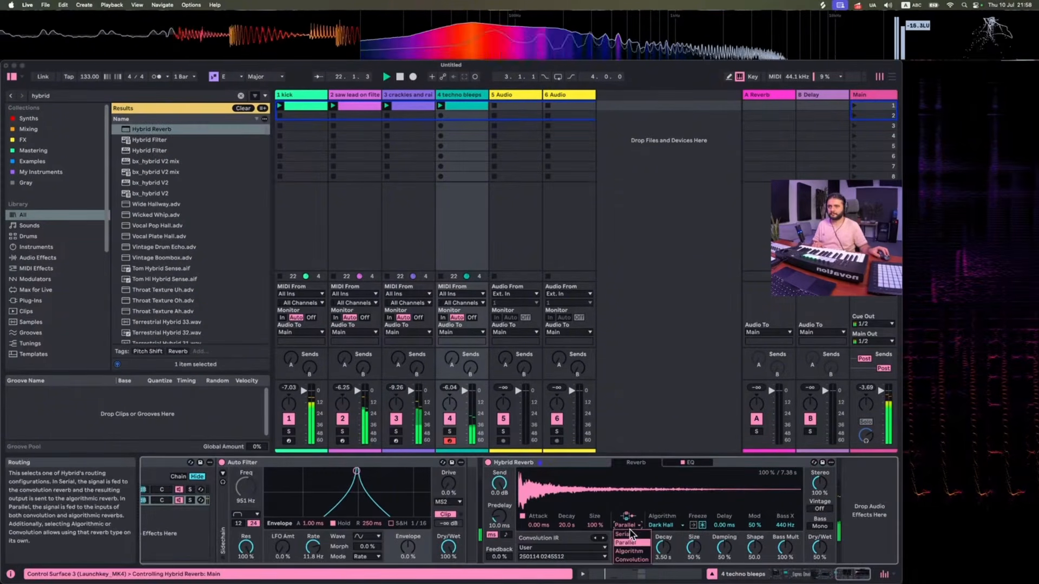
pyautogui.click(630, 559)
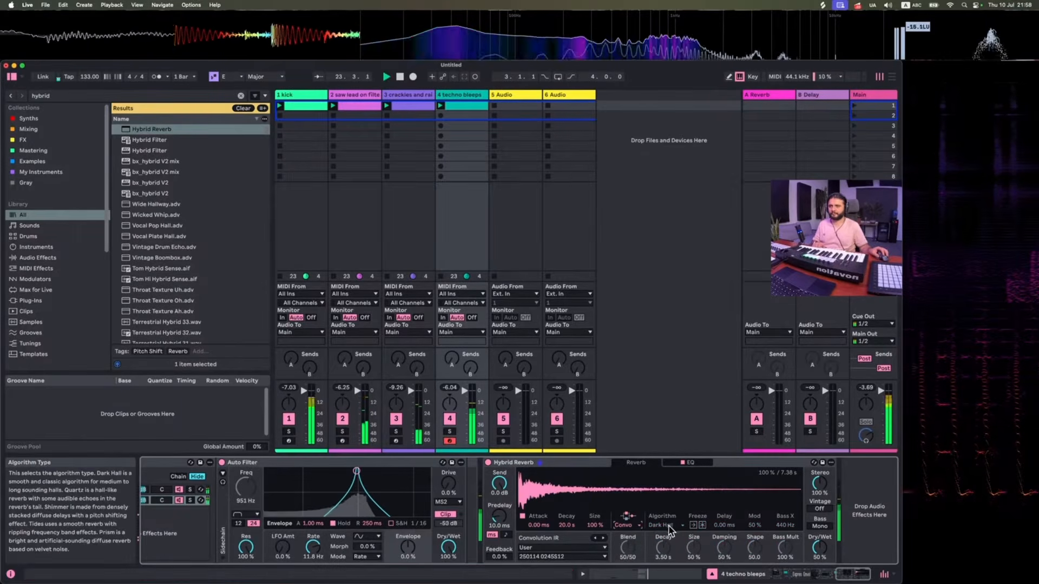
pyautogui.click(626, 525)
pyautogui.click(630, 551)
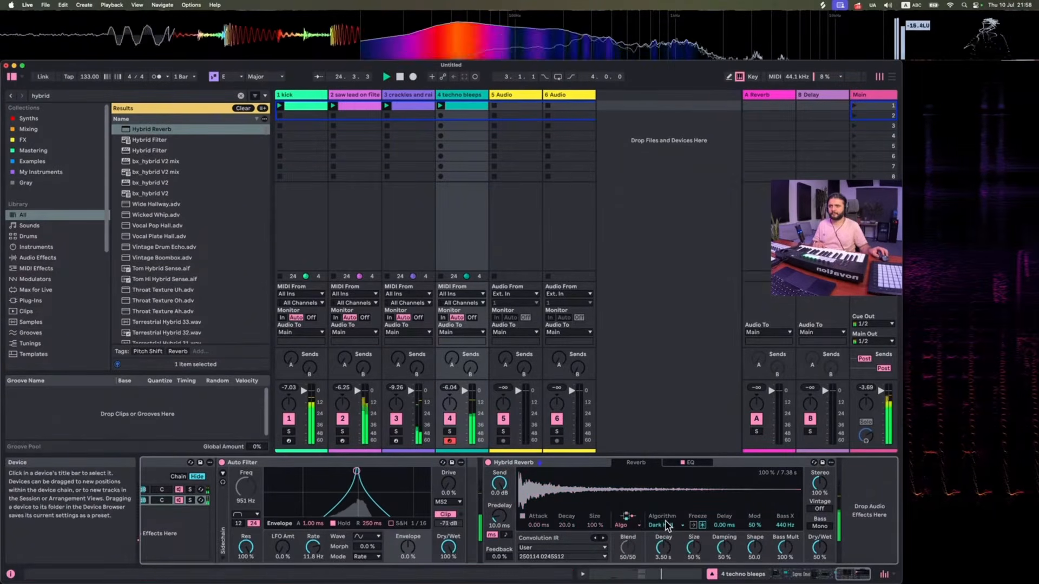
pyautogui.click(668, 526)
pyautogui.click(663, 547)
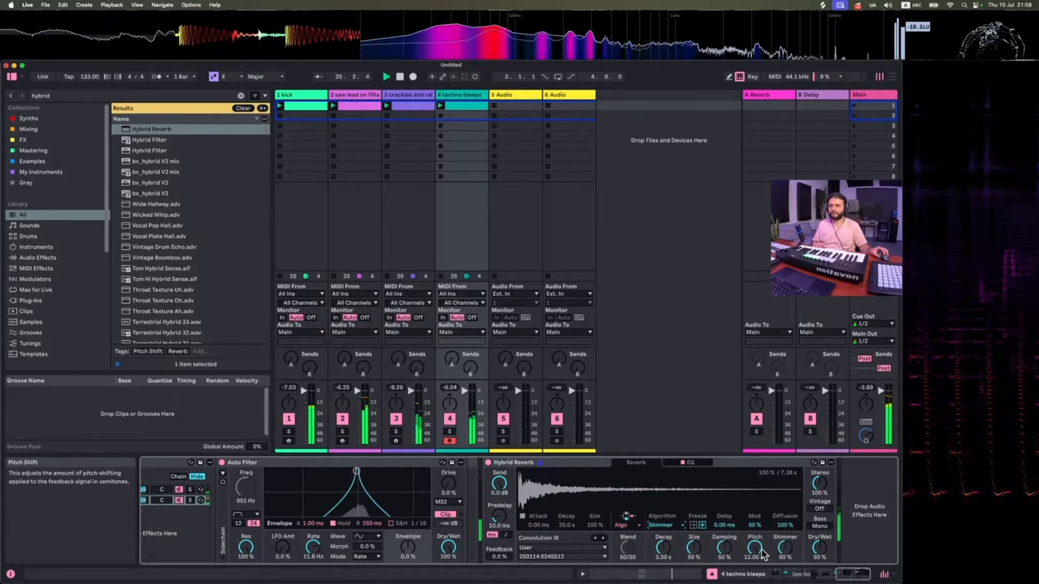
# - Set Hybrid Reverb's EQ low cut to about 688 Hz with a 36 dB slope, and dry/wet to 22 %
pyautogui.click(688, 463)
pyautogui.moveTo(576, 540); pyautogui.dragTo(635, 523)
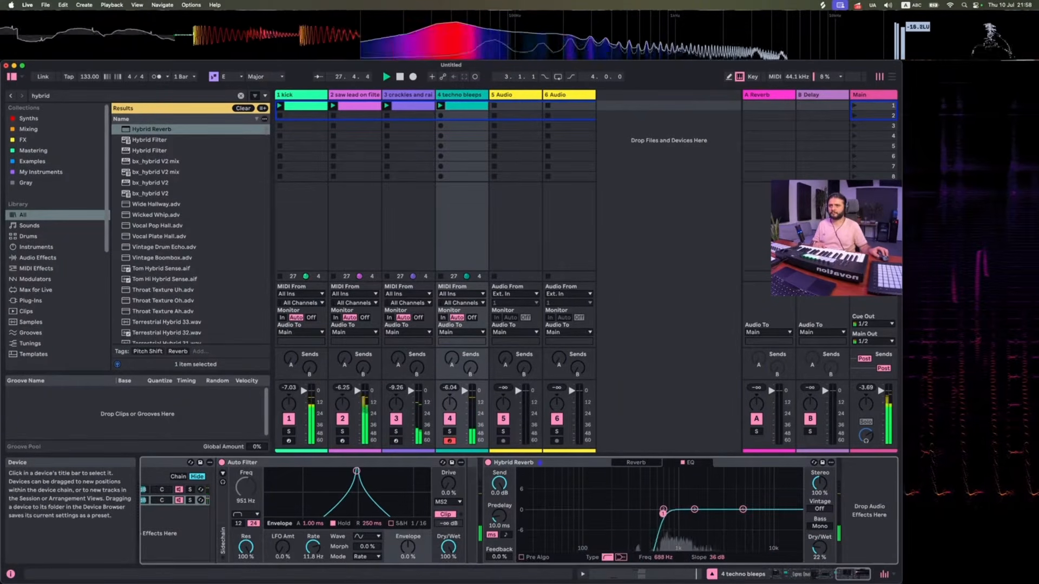
pyautogui.click(636, 464)
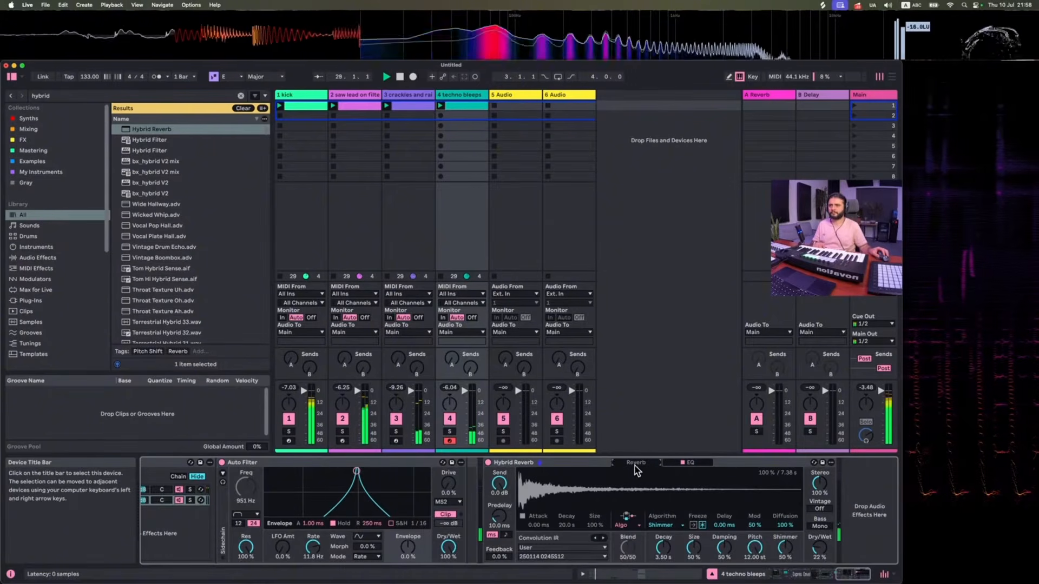
# - Replace Hybrid Reverb on the techno bleeps track with Grain Delay, found by searching for grain
pyautogui.click(551, 466)
pyautogui.press('Delete')
pyautogui.click(75, 98)
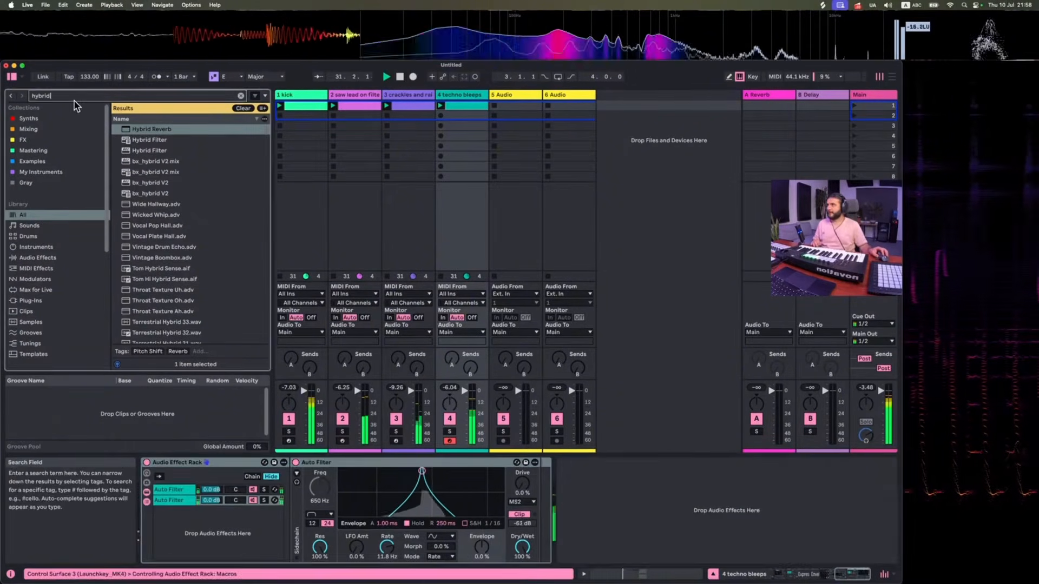
pyautogui.write('grain')
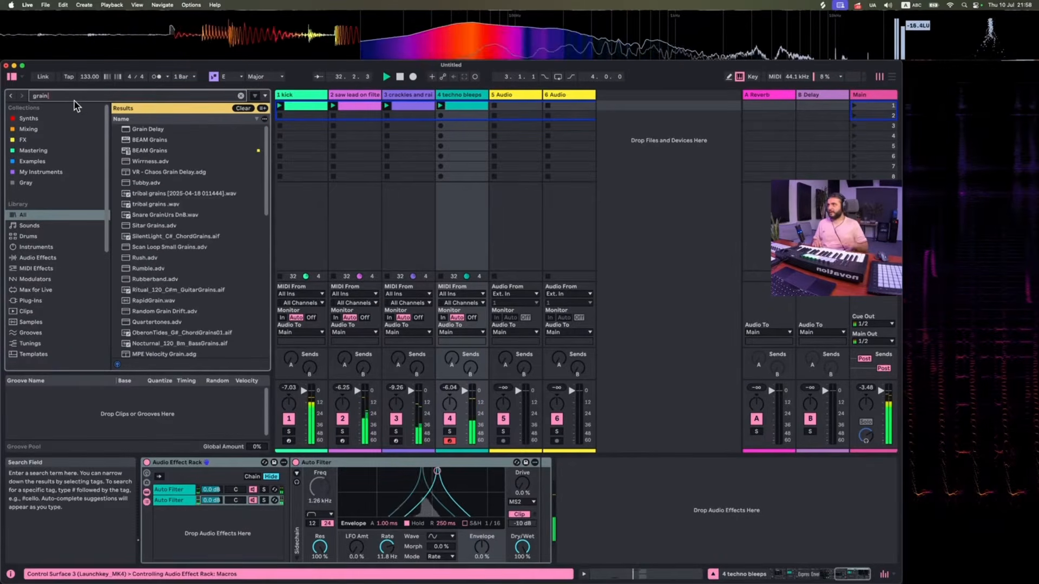
pyautogui.doubleClick(139, 130)
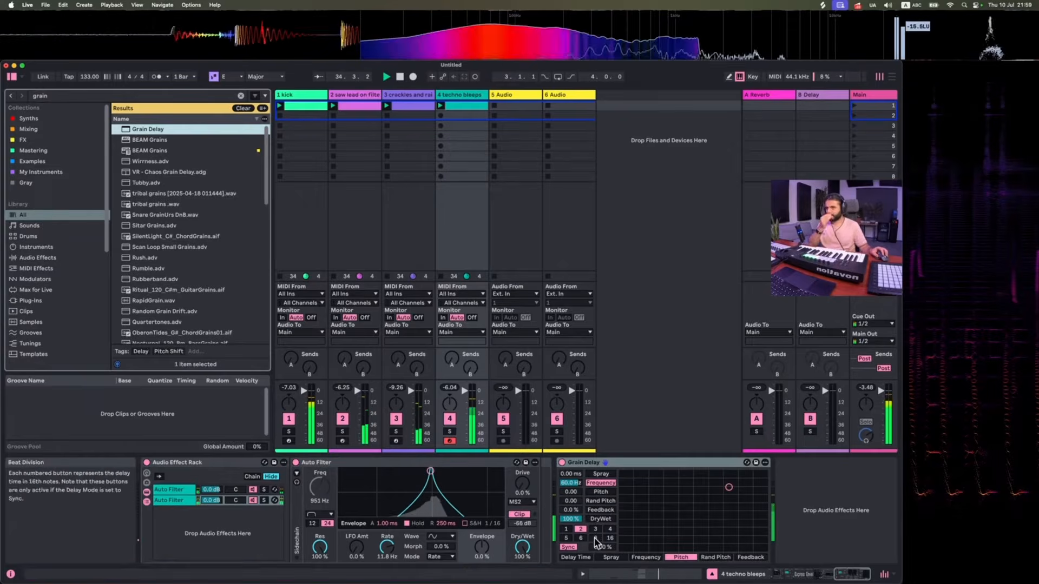
# - Set Grain Delay's synced delay to 3 sixteenths, feedback to 58 %, dry/wet to 34 % and pitch to 0.30
pyautogui.moveTo(575, 521); pyautogui.dragTo(574, 536)
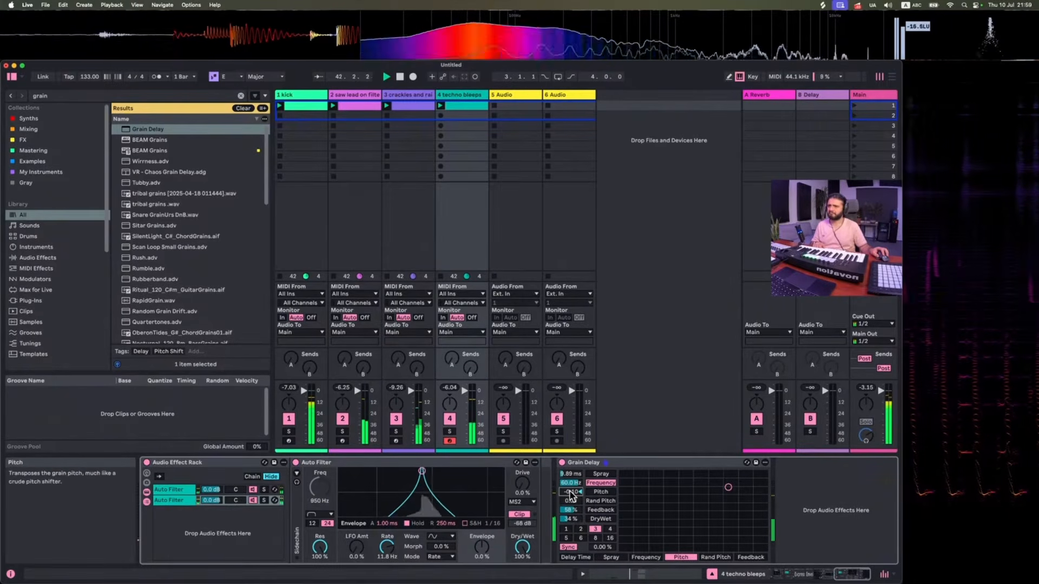
pyautogui.moveTo(571, 495); pyautogui.dragTo(585, 485)
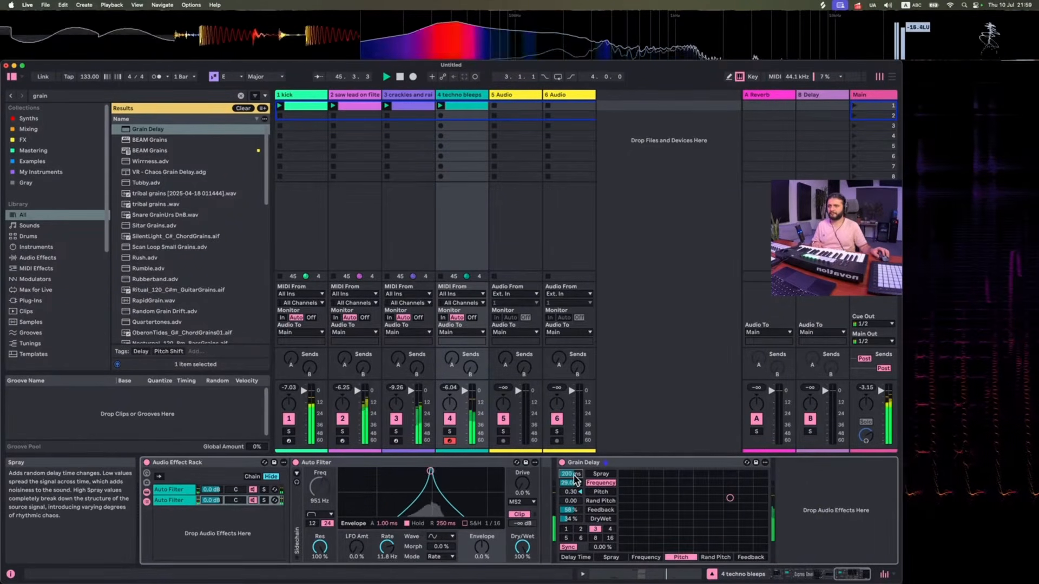
# - Solo techno bleeps while setting Grain Delay's spray to 129 ms, unsynced delay time to 35.7 ms and dry/wet to 20 %, and unsolo it
pyautogui.click(450, 431)
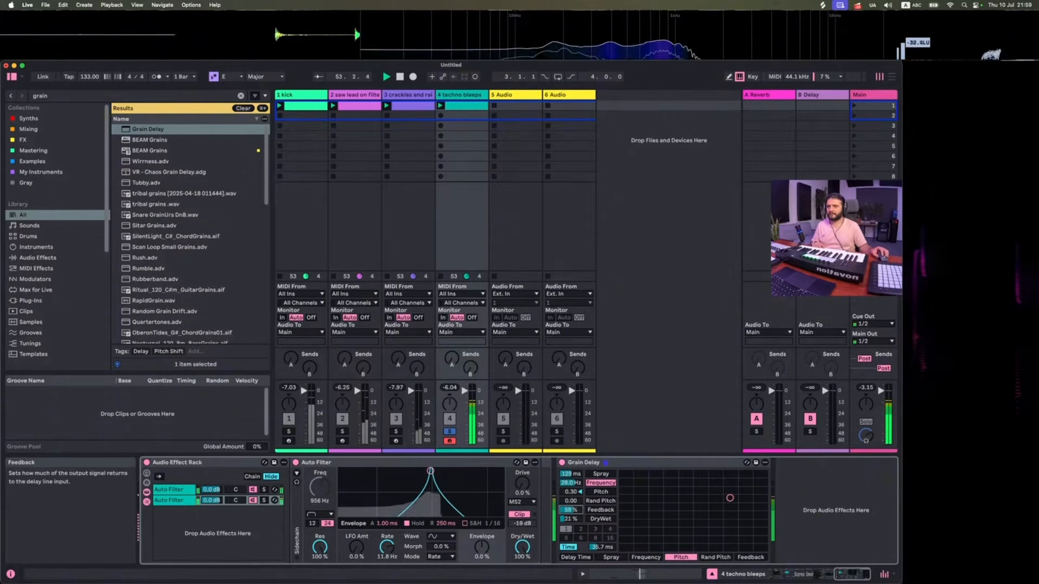
pyautogui.click(451, 432)
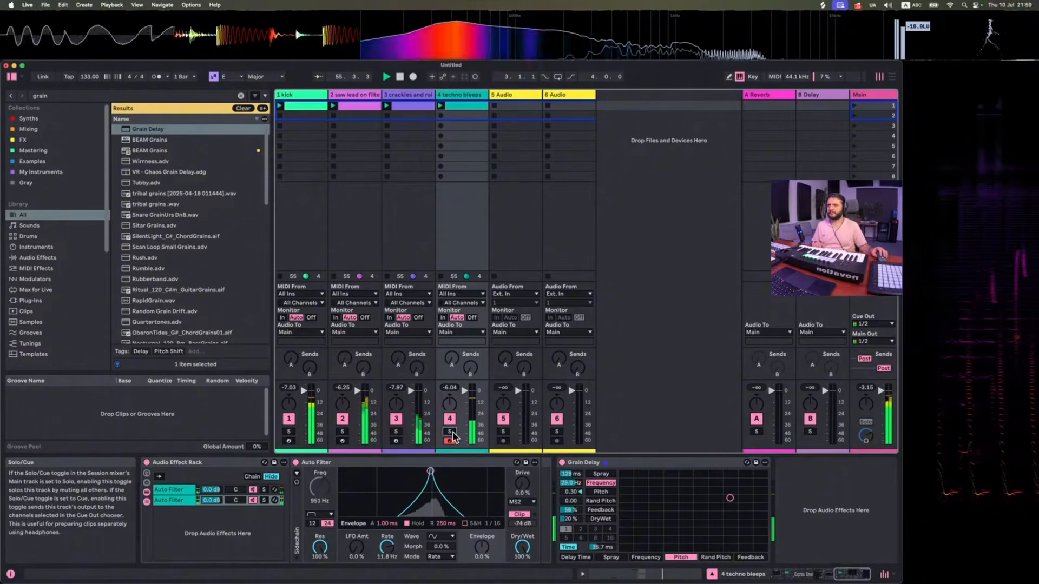
# - Add SpaceBlender after Grain Delay on the techno bleeps track, found by searching for space, and reposition its plug-in window
pyautogui.hscroll(-5, 251, 539)
pyautogui.hscroll(10, 250, 538)
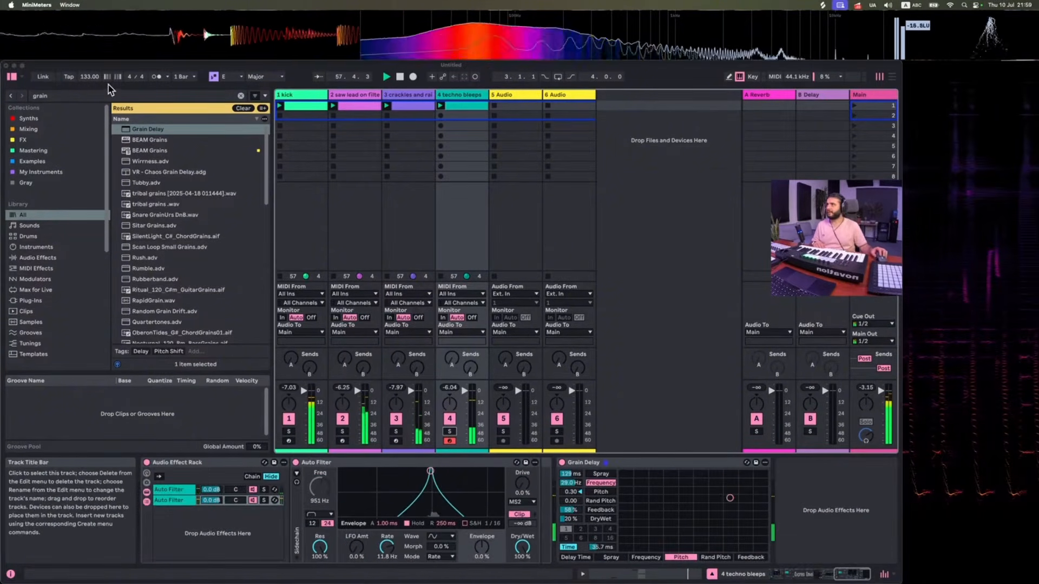
pyautogui.click(103, 98)
pyautogui.write('space')
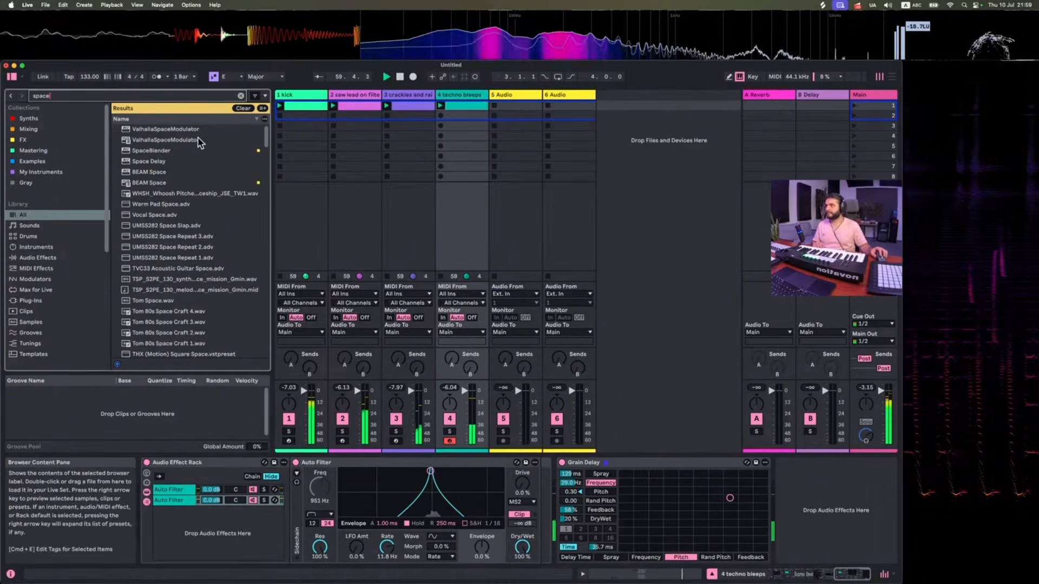
pyautogui.click(167, 150)
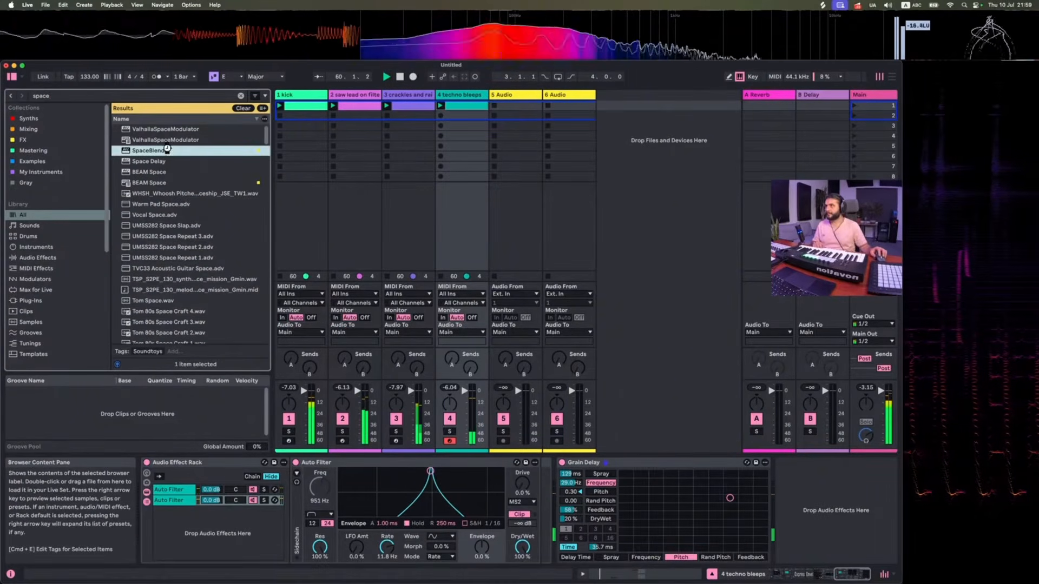
pyautogui.press('Return')
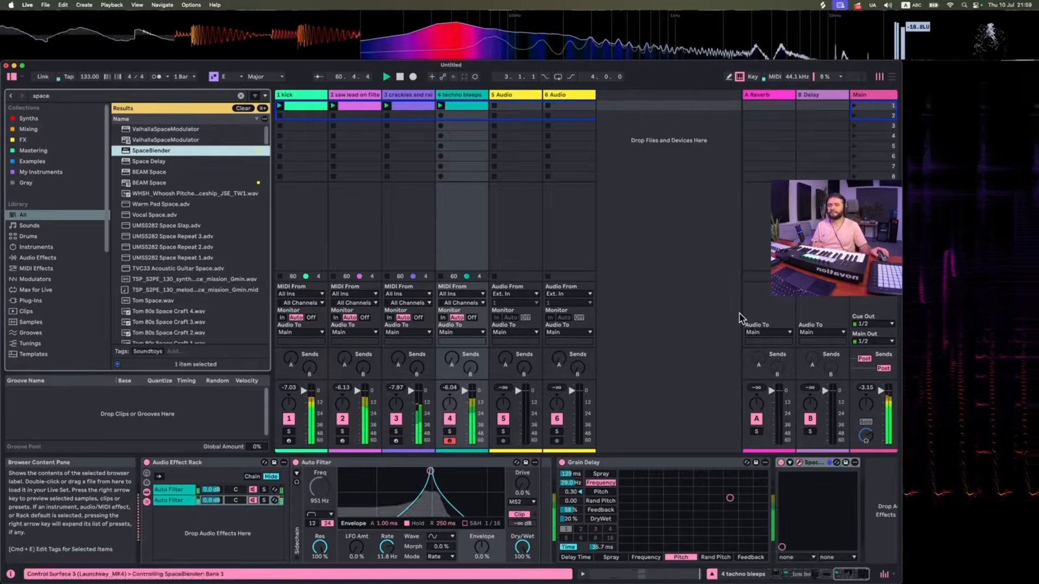
pyautogui.moveTo(338, 216); pyautogui.dragTo(451, 197)
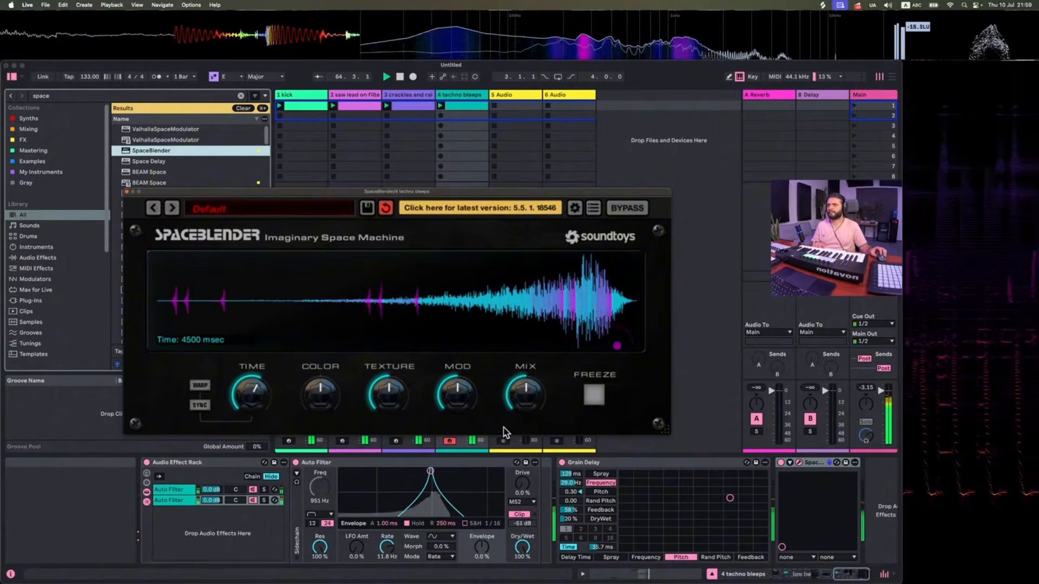
# - Lower SpaceBlender's mix, raise its color, turn texture fully down and set the time to 1518 msec
pyautogui.moveTo(524, 394); pyautogui.dragTo(530, 422)
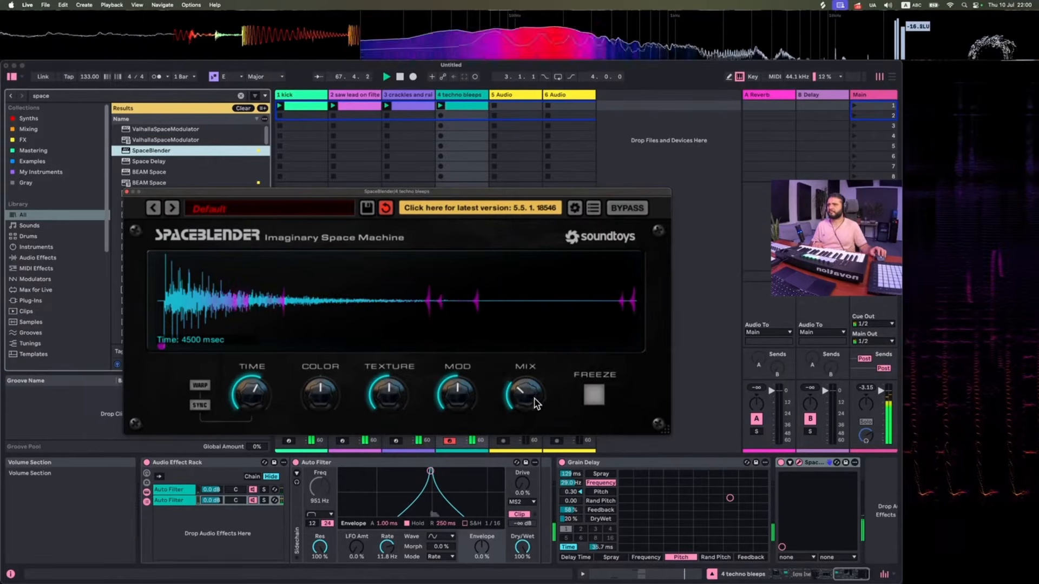
pyautogui.moveTo(250, 394); pyautogui.dragTo(246, 418)
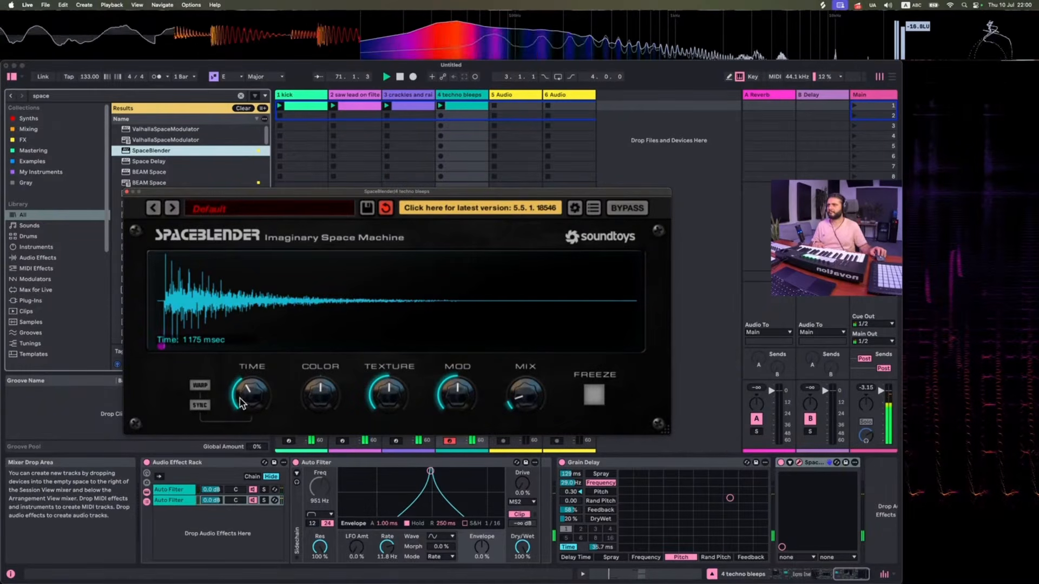
pyautogui.moveTo(241, 403); pyautogui.dragTo(253, 370)
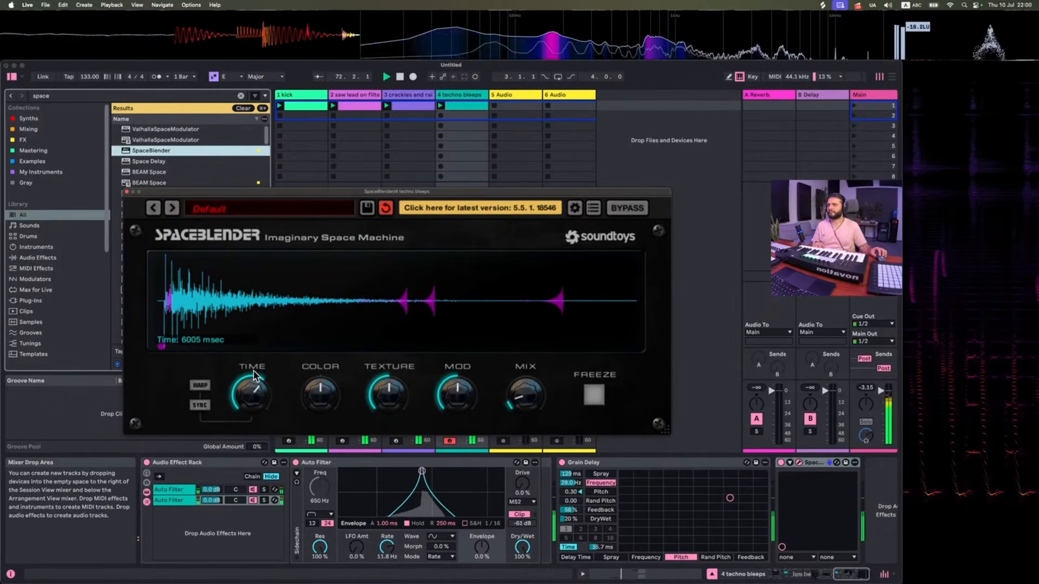
pyautogui.moveTo(303, 394); pyautogui.dragTo(337, 336)
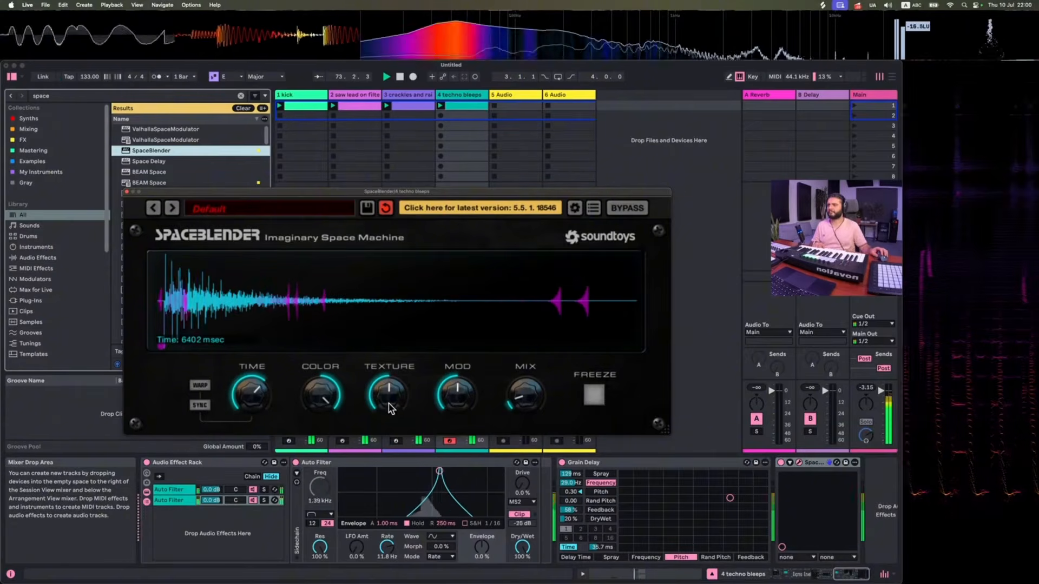
pyautogui.moveTo(387, 405); pyautogui.dragTo(385, 454)
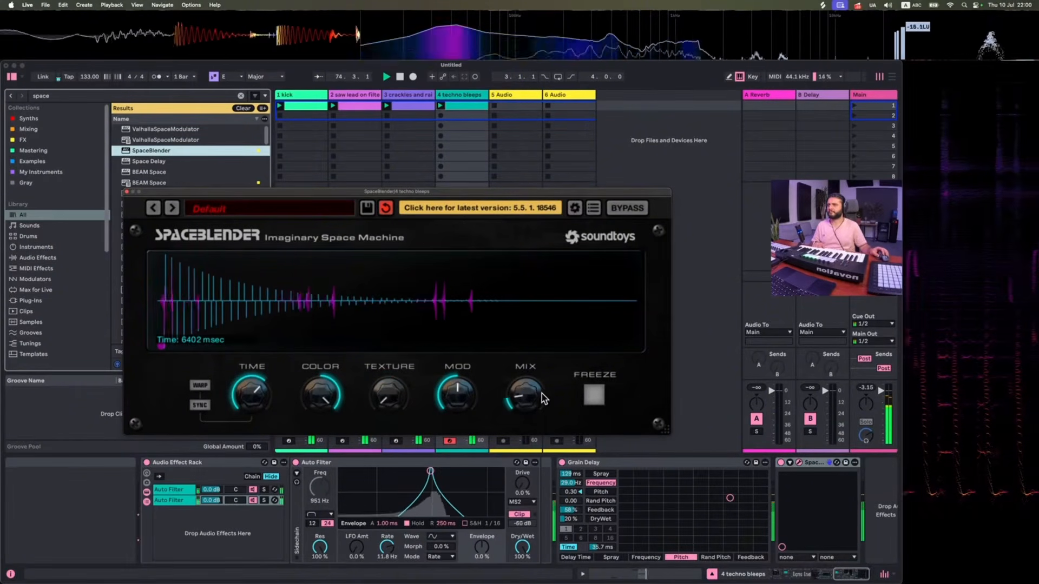
pyautogui.moveTo(246, 388); pyautogui.dragTo(283, 405)
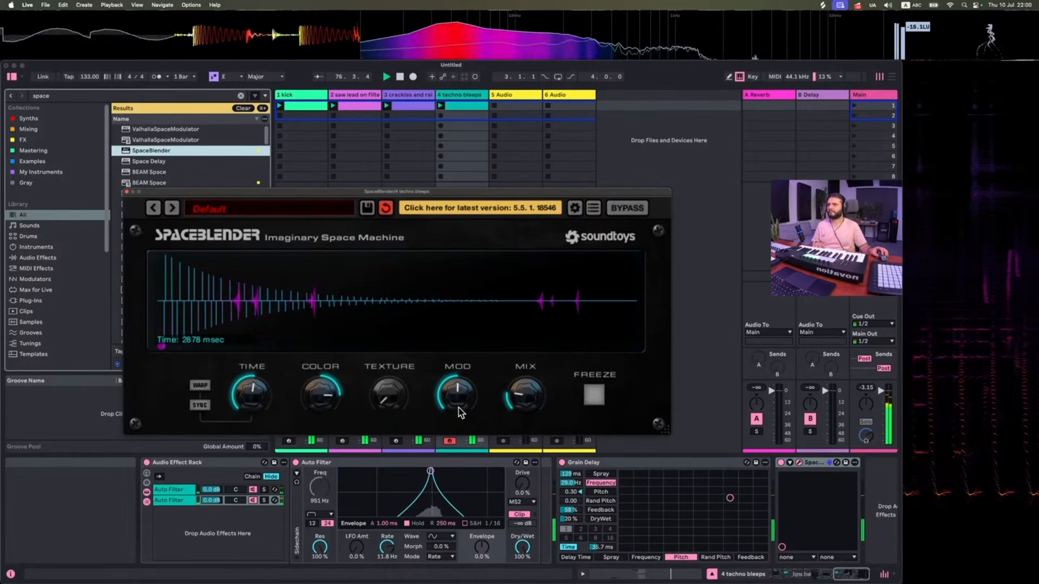
pyautogui.moveTo(262, 401); pyautogui.dragTo(267, 418)
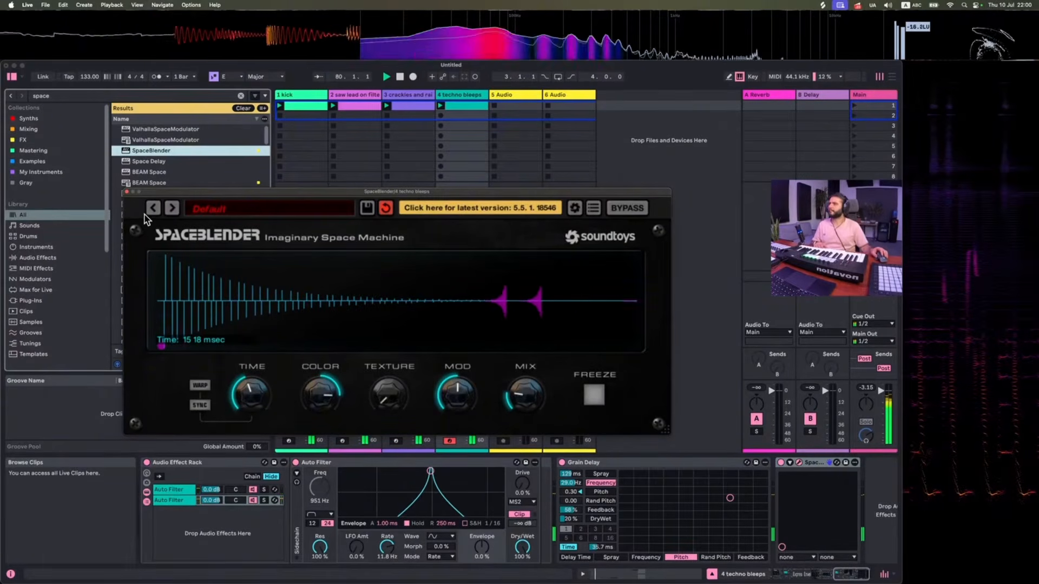
# - Close the SpaceBlender window and set Grain Delay's dry/wet to 14 %
pyautogui.click(127, 193)
pyautogui.hscroll(-5, 632, 504)
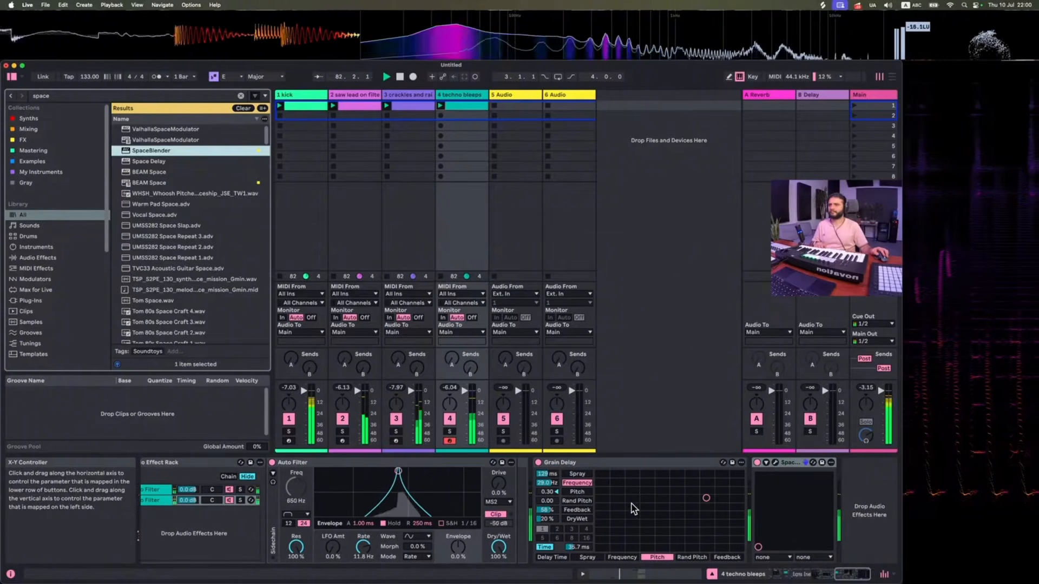
pyautogui.moveTo(649, 520); pyautogui.dragTo(648, 527)
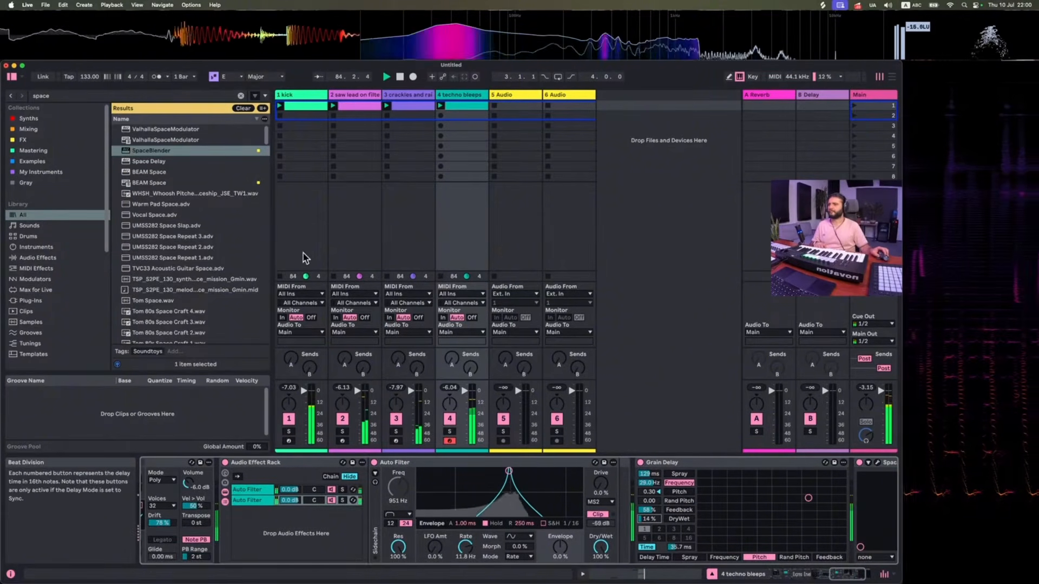
# - Insert a new MIDI track after techno bleeps, clear the browser search and leave the new track selected
pyautogui.rightClick(463, 112)
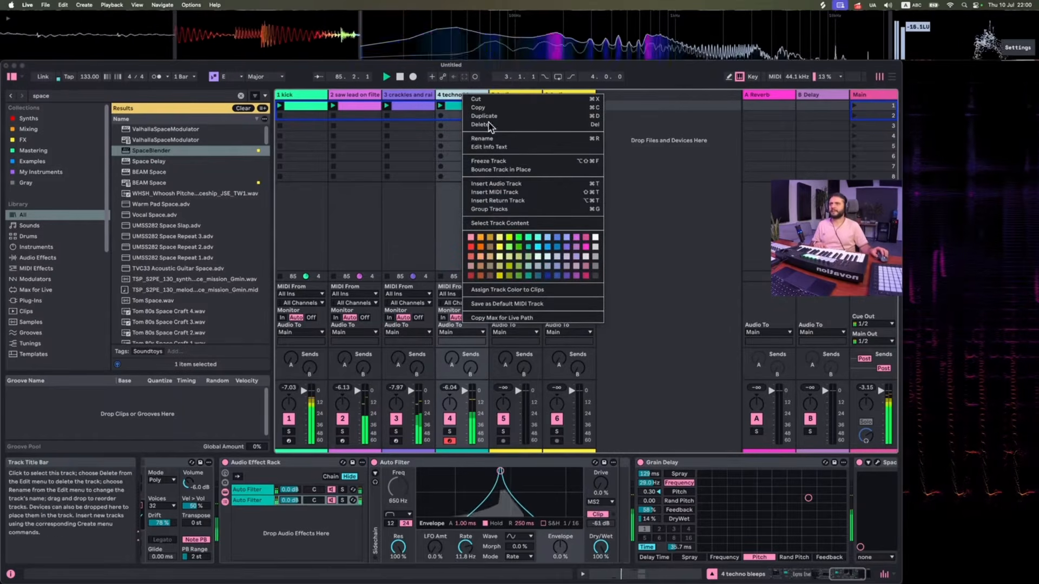
pyautogui.click(487, 202)
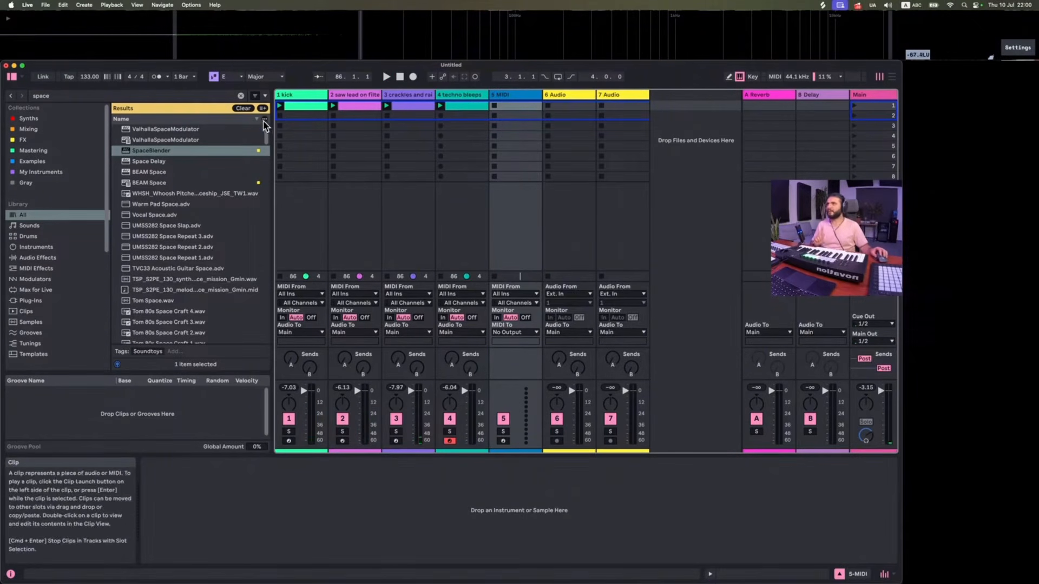
pyautogui.click(241, 96)
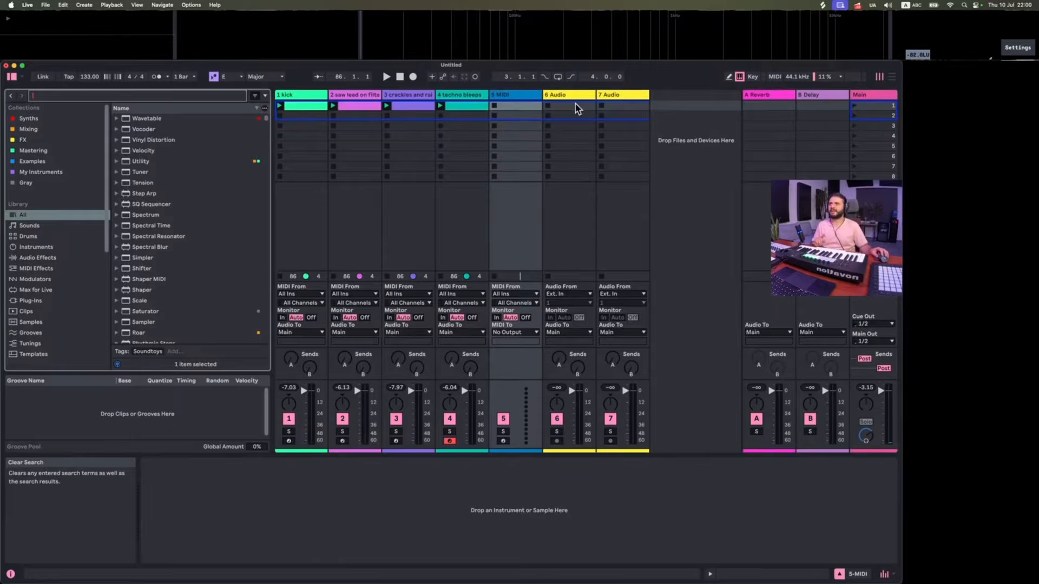
pyautogui.click(462, 99)
pyautogui.hscroll(-5, 251, 520)
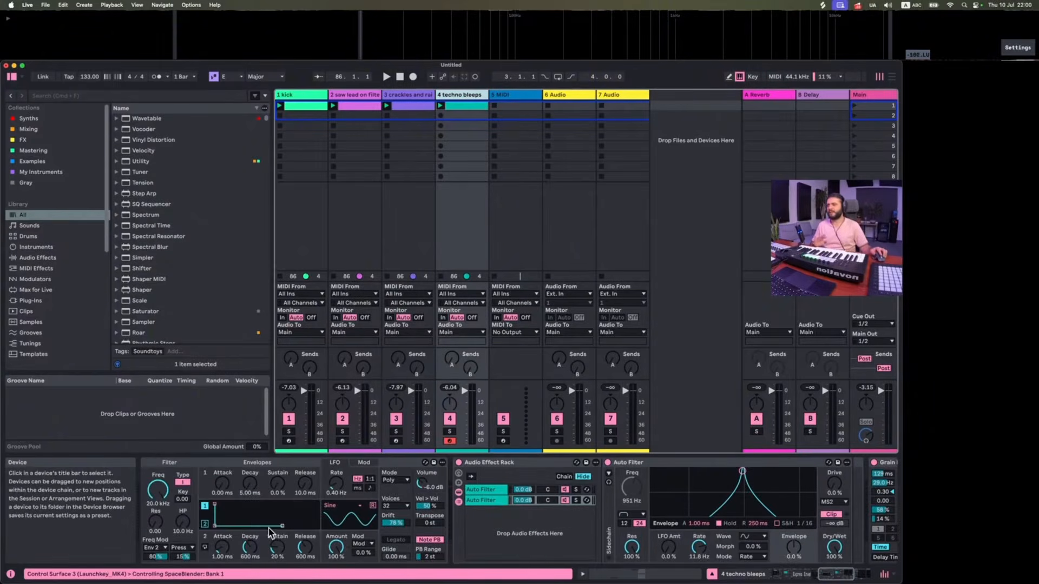
pyautogui.click(514, 92)
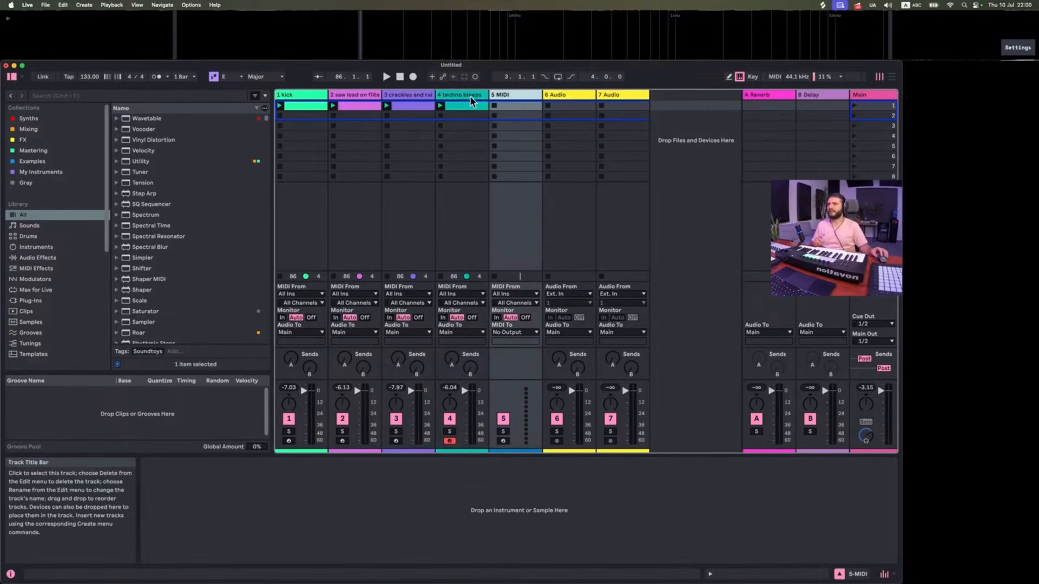
# - Load Drift on the new MIDI track by searching for drift, and set envelope 1's sustain to 0 % and release to 10 ms
pyautogui.click(110, 102)
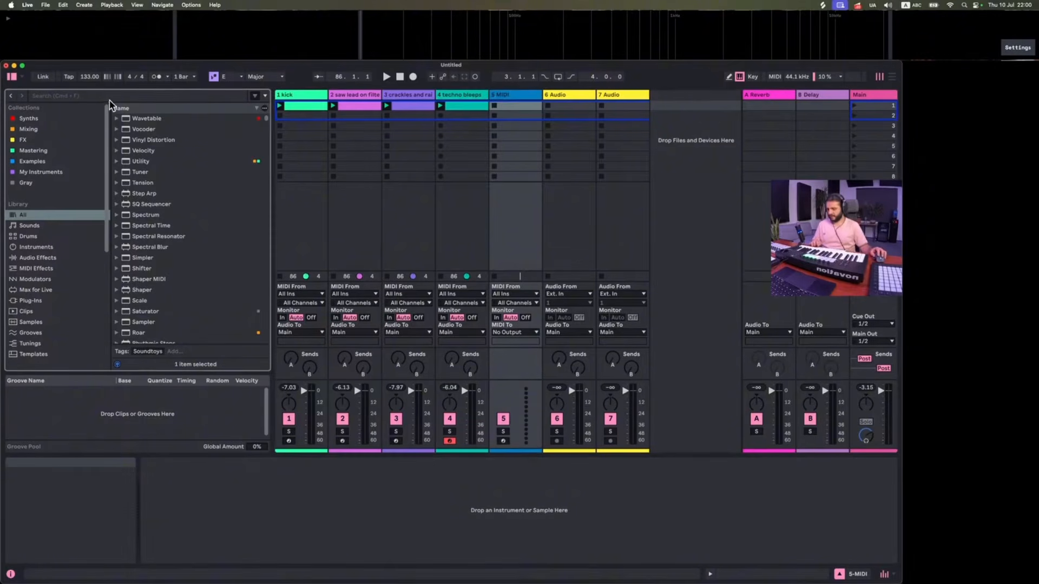
pyautogui.write('drift')
pyautogui.doubleClick(142, 129)
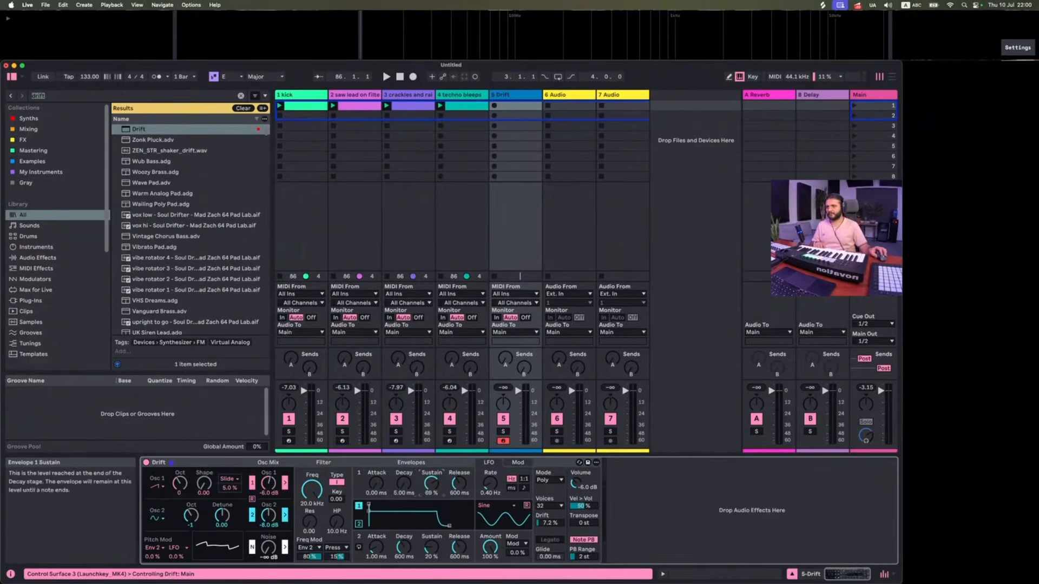
pyautogui.moveTo(431, 484); pyautogui.dragTo(431, 520)
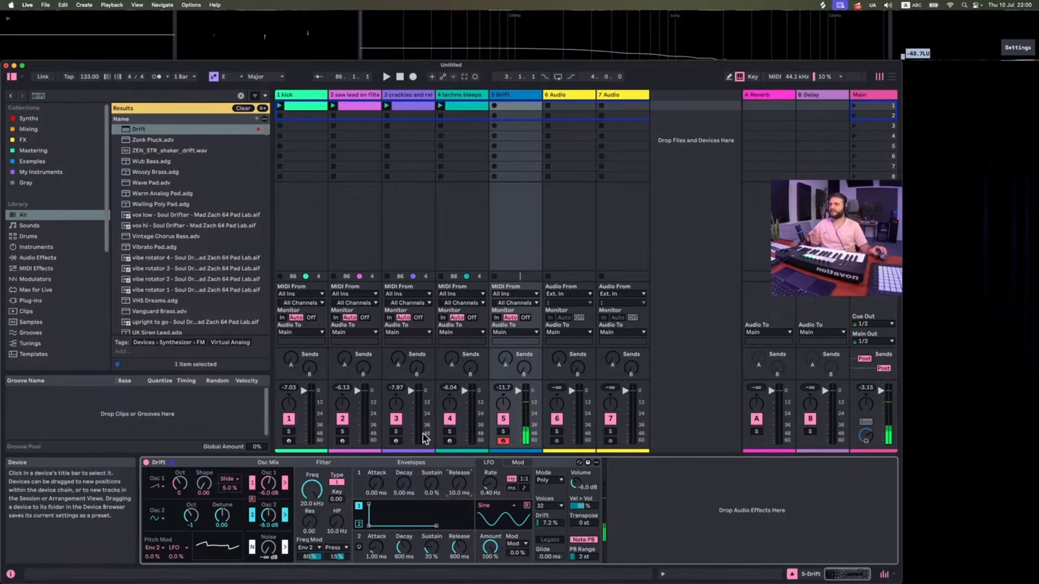
# - Add Auto Filter after the new Drift and set it to a band-pass filter with the MS2 circuit
pyautogui.click(48, 98)
pyautogui.write('auto filter')
pyautogui.press('Return')
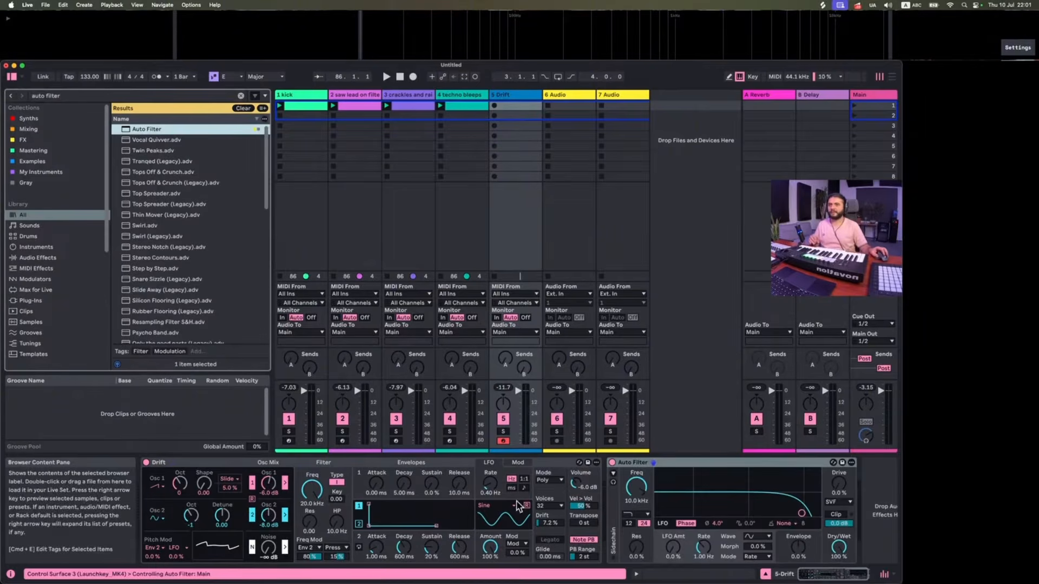
pyautogui.click(636, 515)
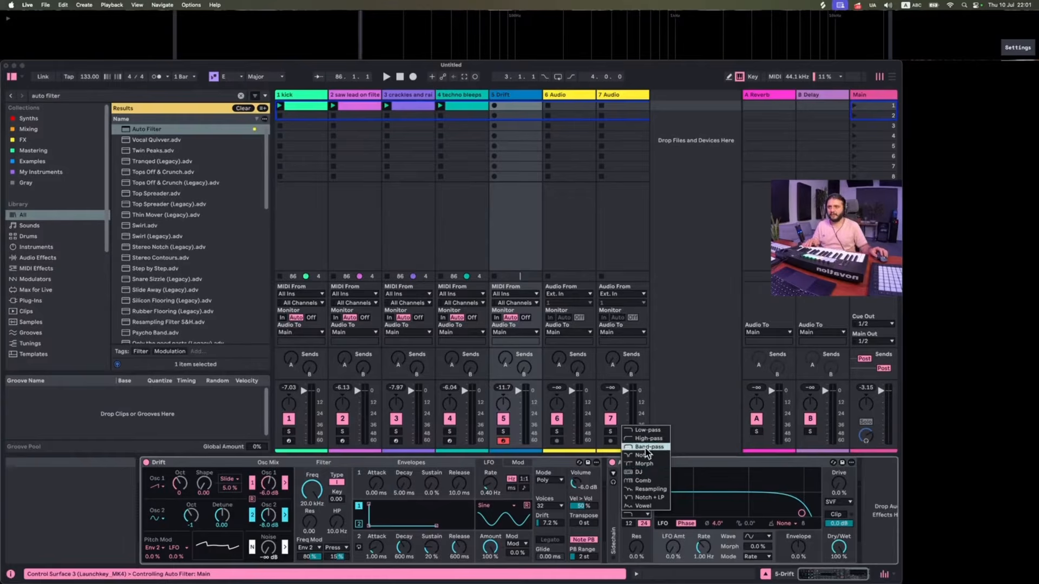
pyautogui.click(647, 447)
pyautogui.click(839, 502)
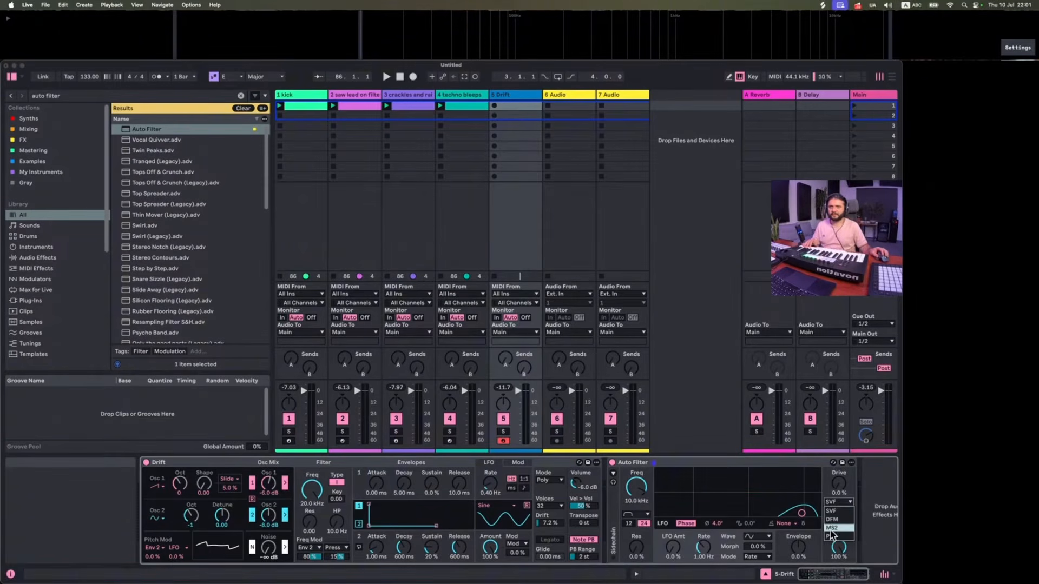
pyautogui.click(834, 503)
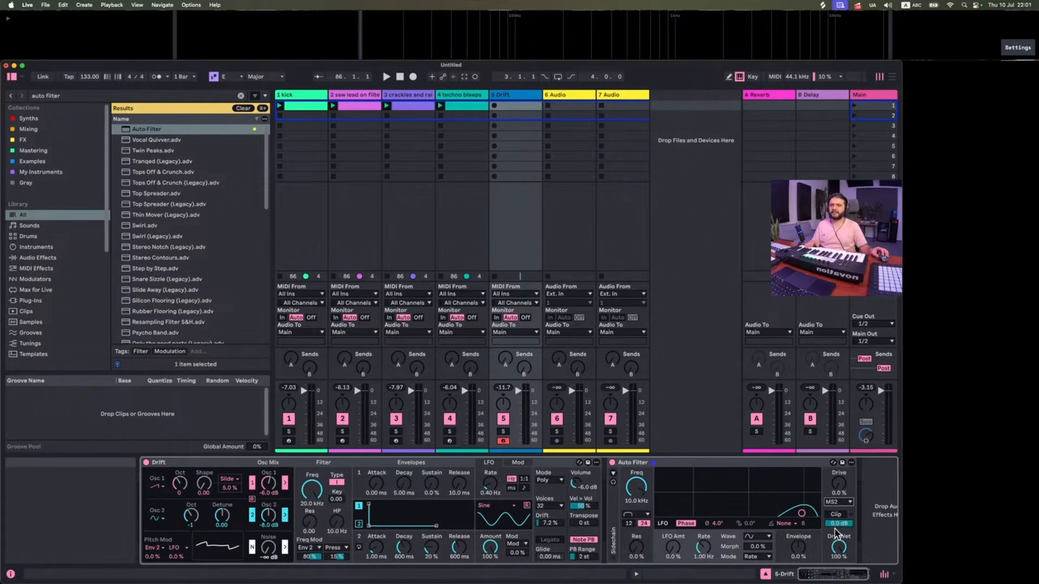
# - Set Drift's noise gain to 6.0 dB and envelope 1 decay to 1.74 s, and tune Auto Filter to 444 Hz at 100 % resonance
pyautogui.moveTo(268, 547); pyautogui.dragTo(268, 533)
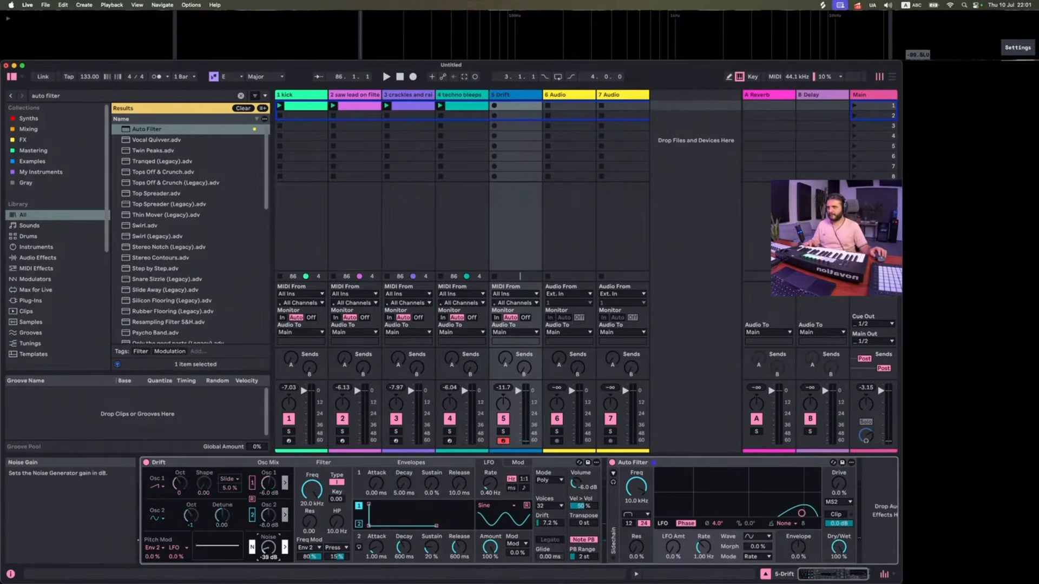
pyautogui.moveTo(404, 484); pyautogui.dragTo(432, 498)
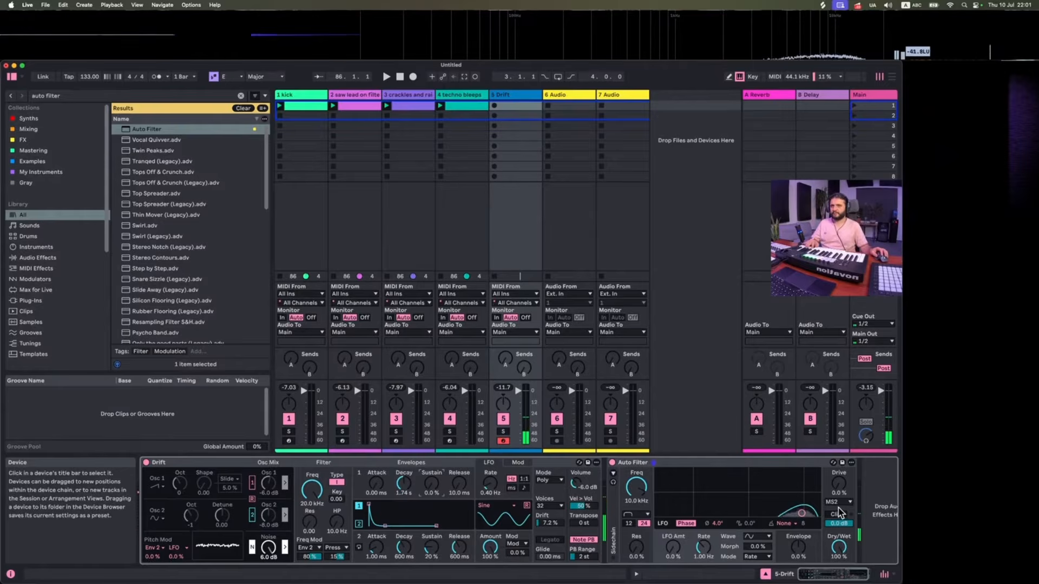
pyautogui.moveTo(801, 513); pyautogui.dragTo(730, 472)
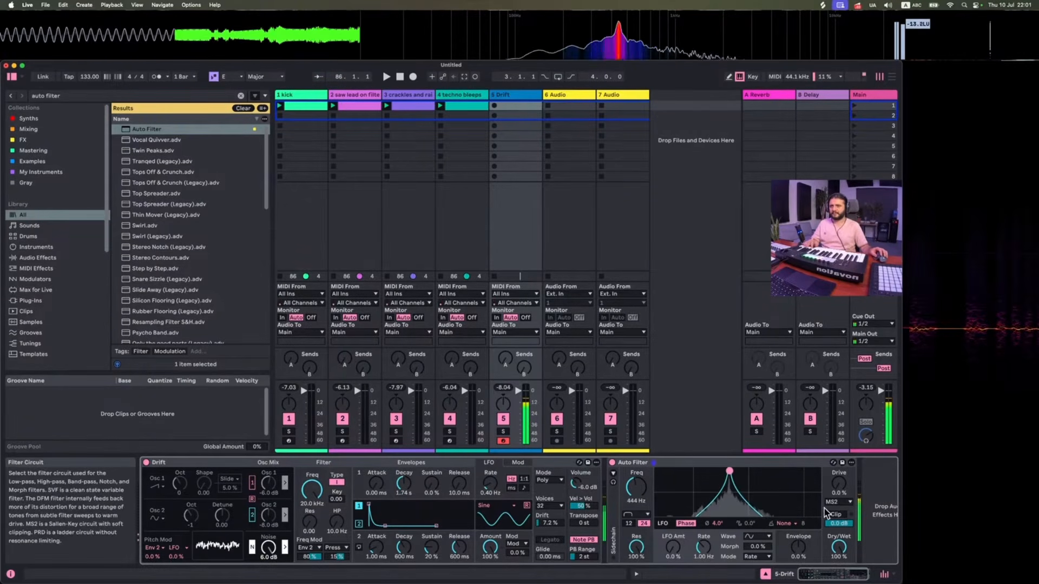
# - Try the DFM circuit in Auto Filter with a reduced resonance, and switch the circuit back to MS2
pyautogui.click(839, 503)
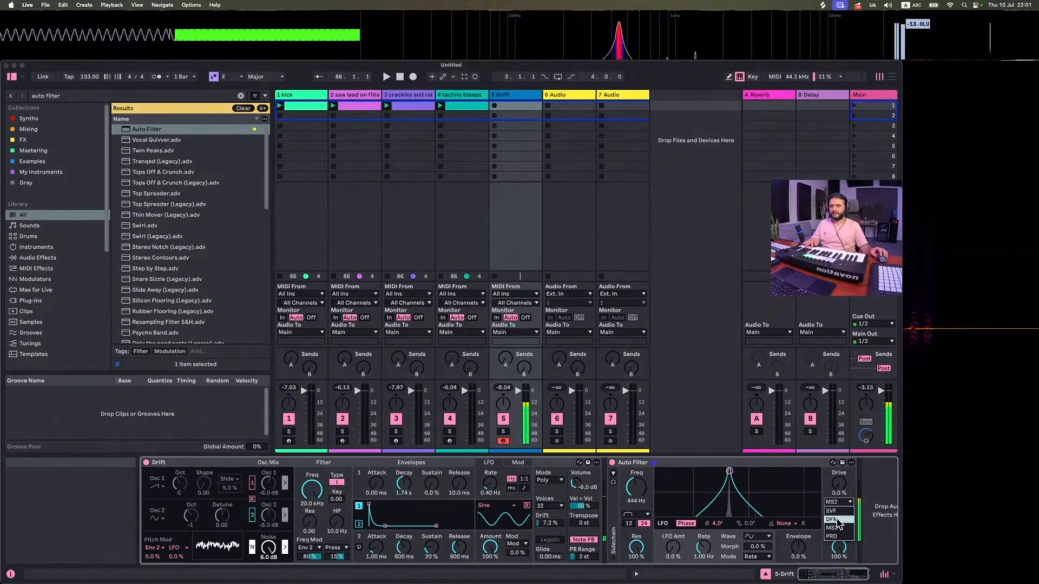
pyautogui.click(838, 524)
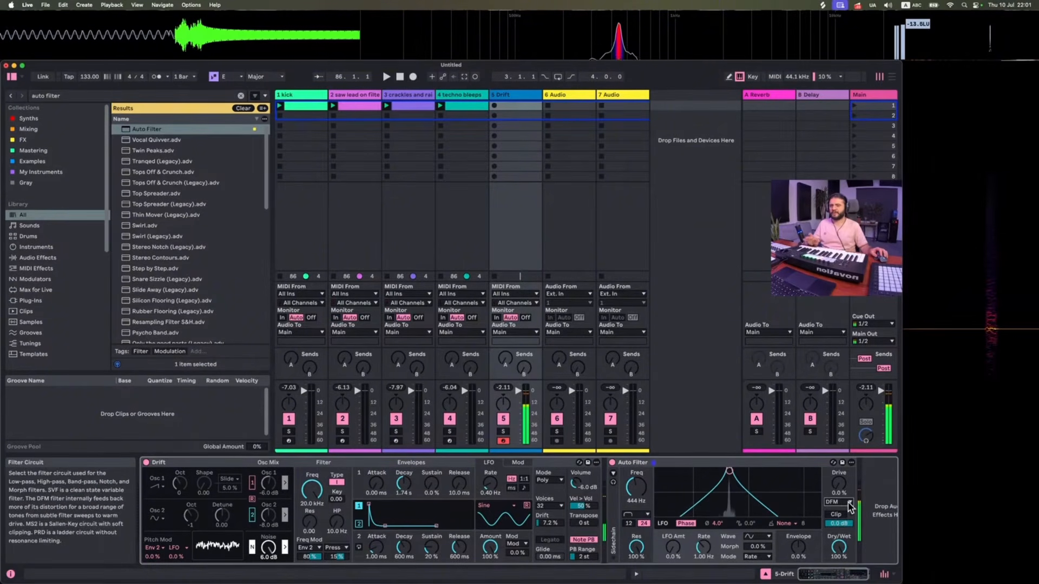
pyautogui.click(731, 485)
pyautogui.click(834, 503)
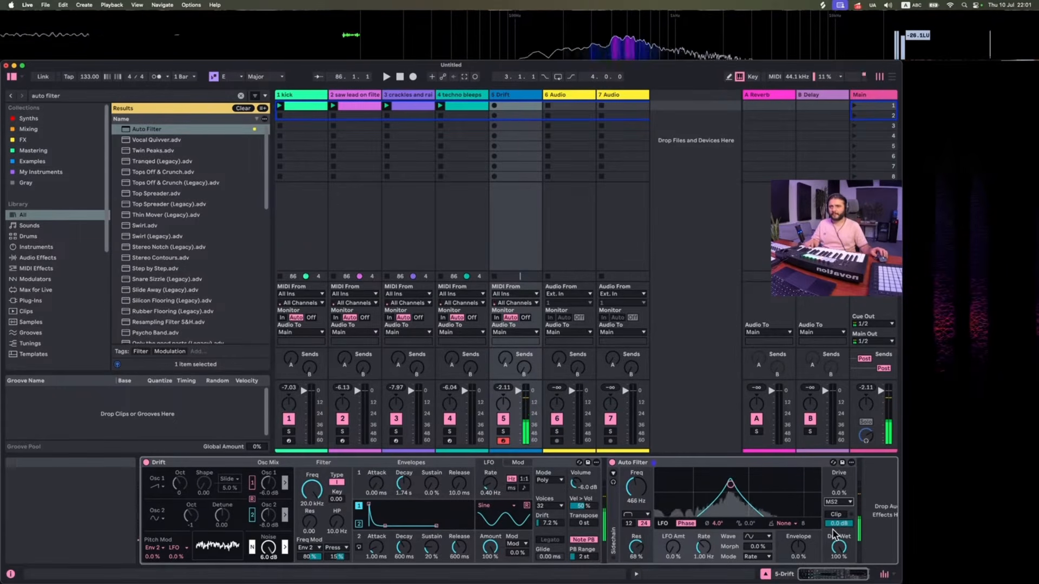
pyautogui.click(839, 534)
# - Set Auto Filter to 540 Hz and 100 % resonance, with LFO amount 29 %, Sixteenth mode at 16/16 and Steps quantization
pyautogui.moveTo(730, 480); pyautogui.dragTo(729, 475)
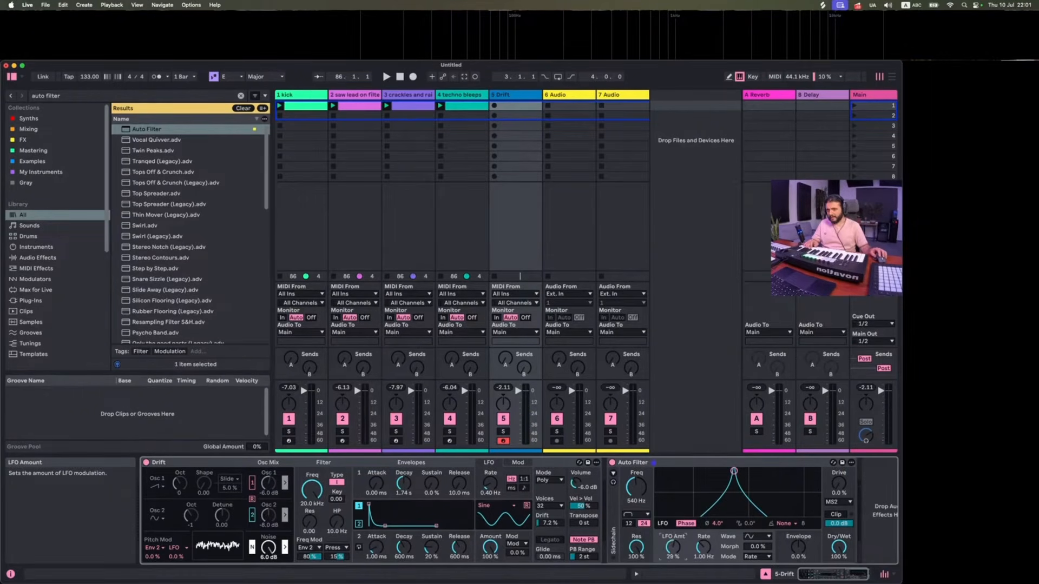
pyautogui.click(757, 557)
pyautogui.click(758, 563)
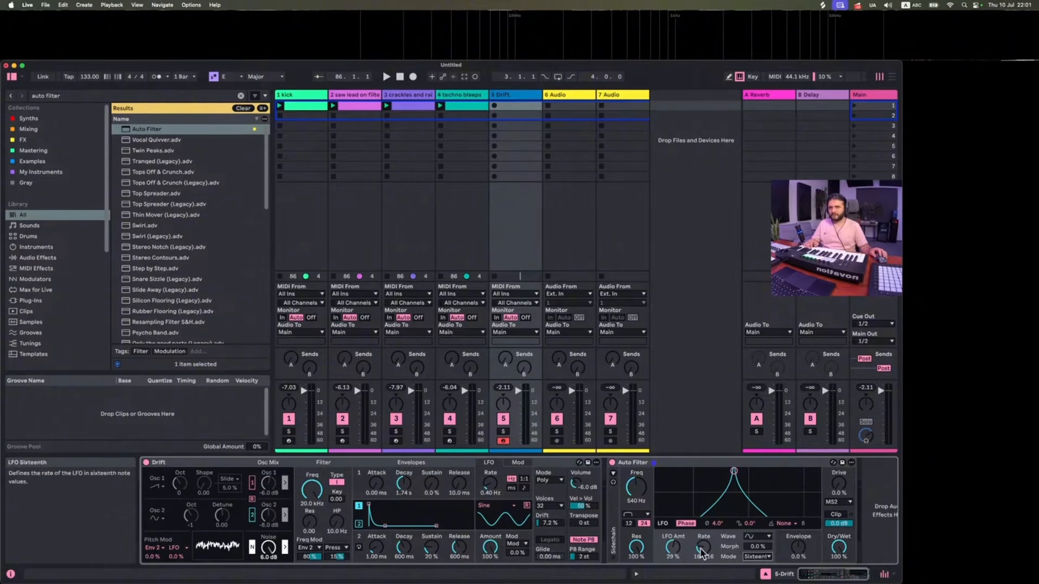
pyautogui.click(789, 525)
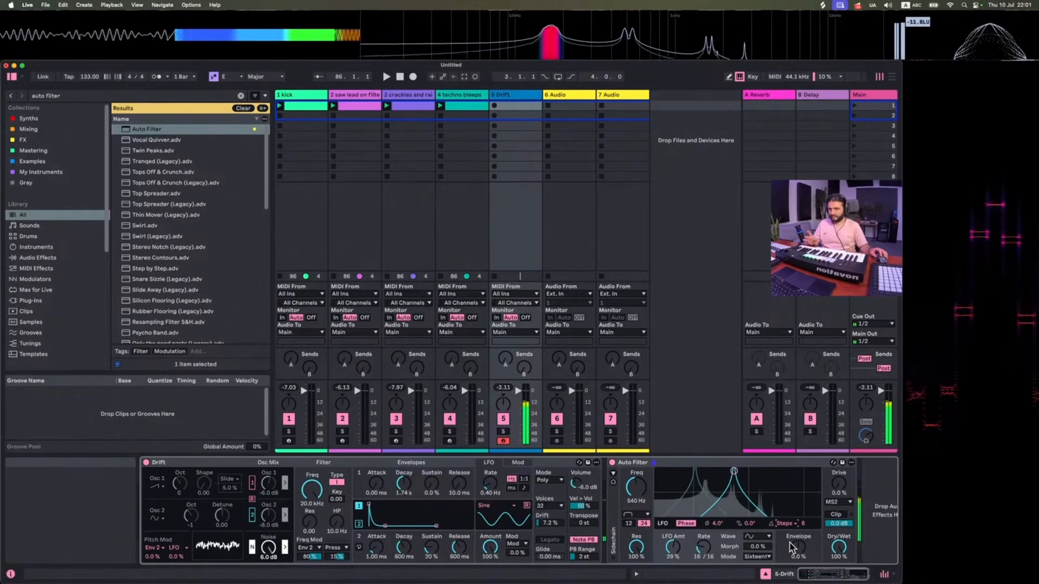
# - Set Auto Filter to 858 Hz with LFO phase 180°, rate 12/16 and 5 quantization steps, and enable soft clipping
pyautogui.click(717, 525)
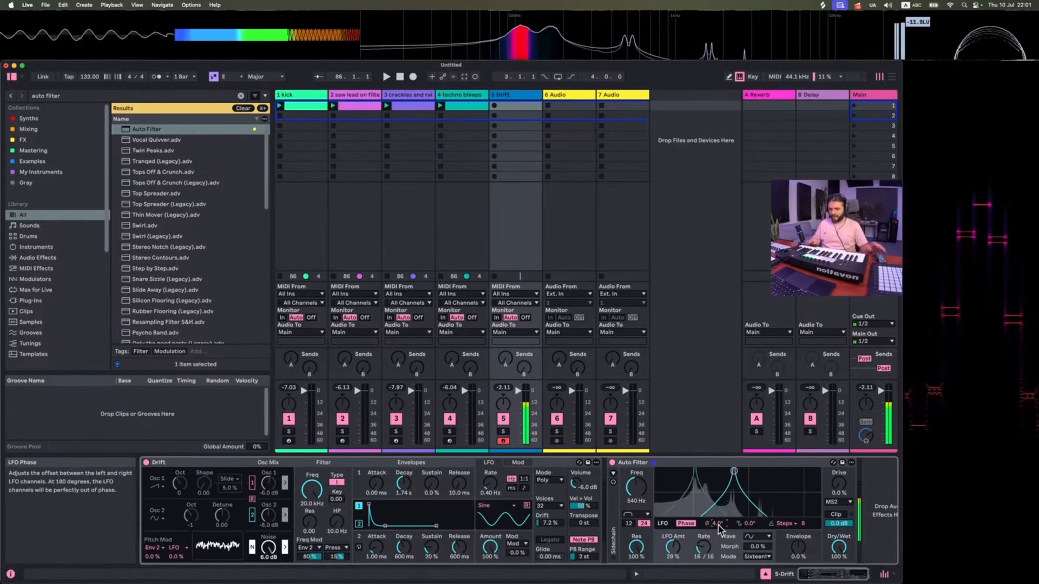
pyautogui.write('180')
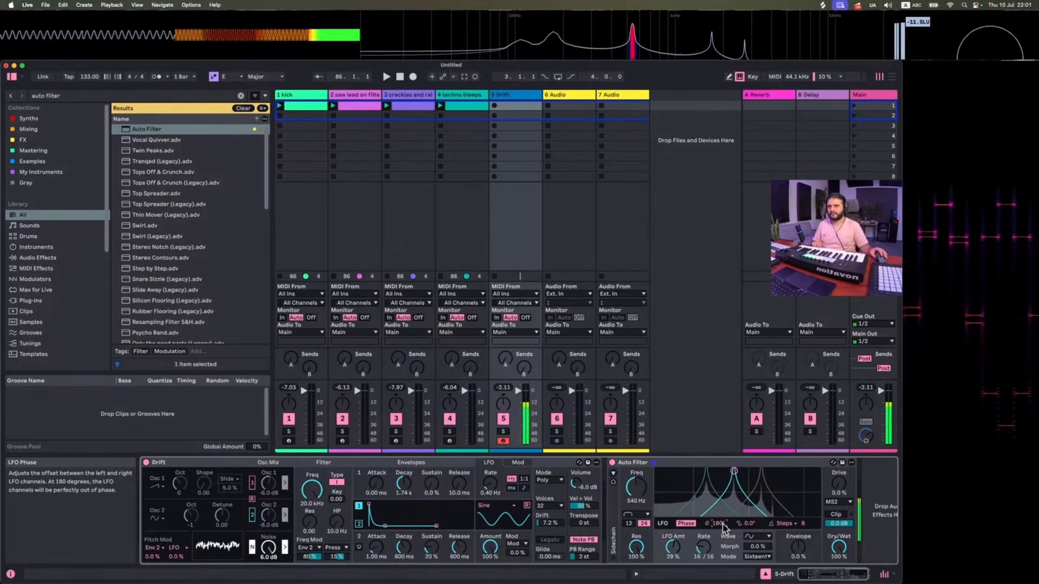
pyautogui.moveTo(734, 472); pyautogui.dragTo(744, 473)
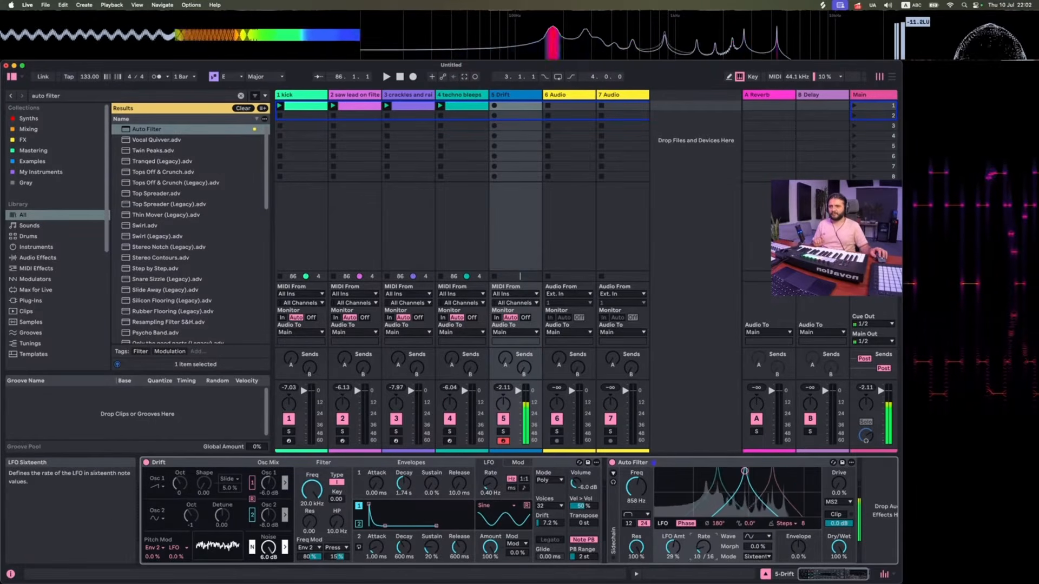
pyautogui.moveTo(803, 523); pyautogui.dragTo(803, 541)
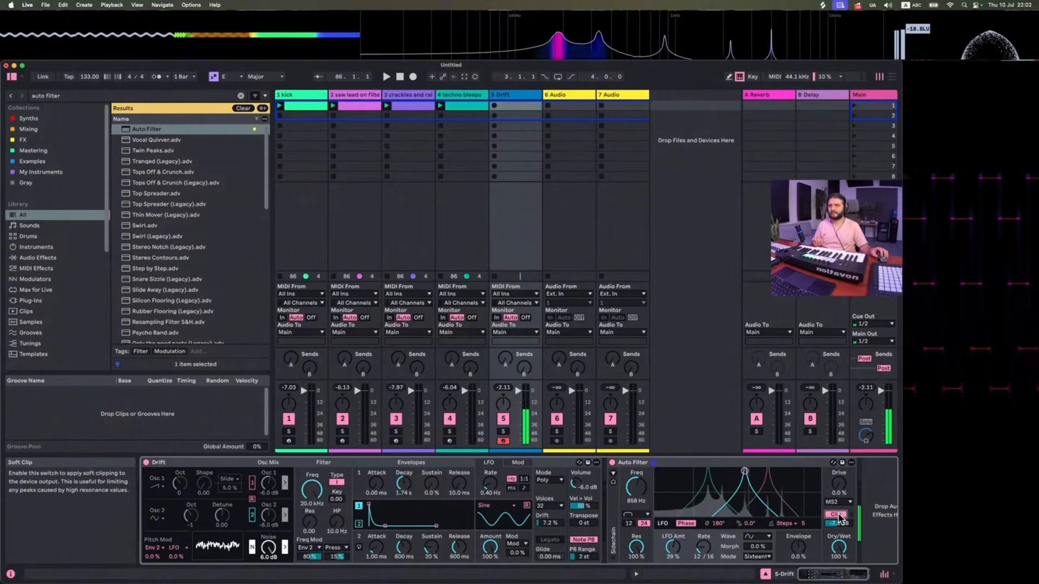
# - Open the Rolling Sampler plug-in from the Main track and reposition its window above the session
pyautogui.click(863, 95)
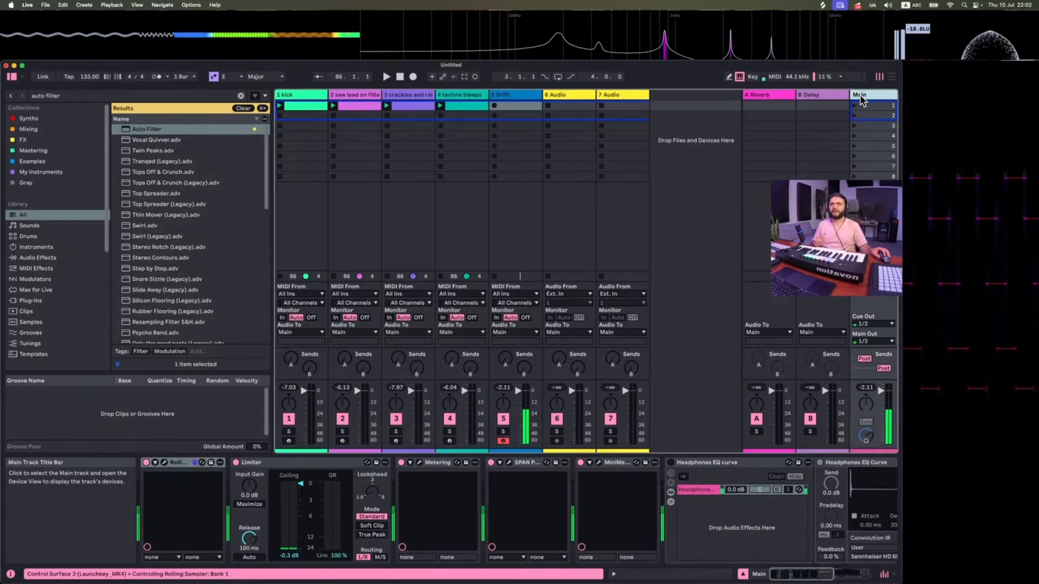
pyautogui.click(164, 464)
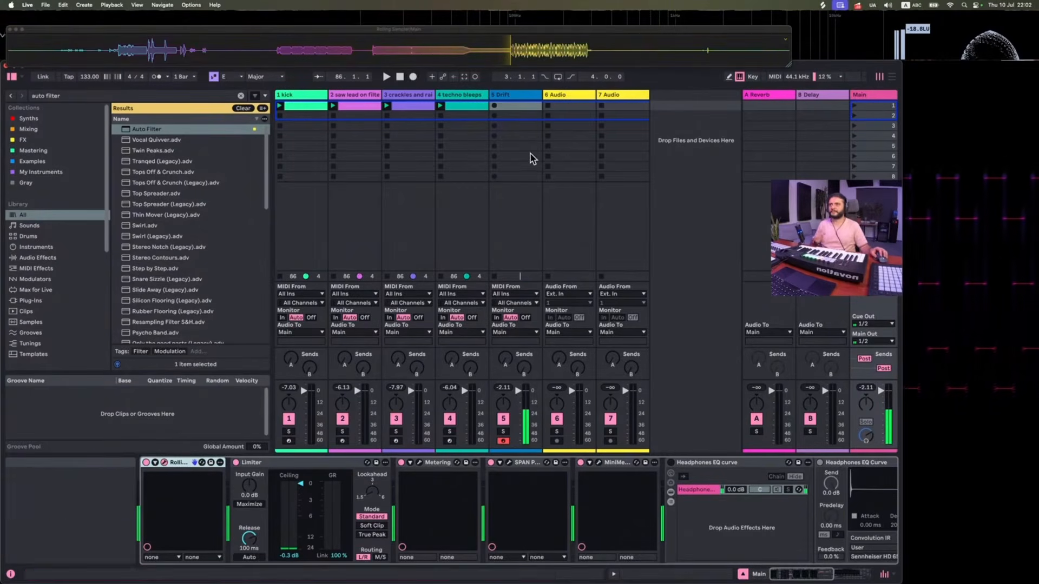
pyautogui.click(552, 95)
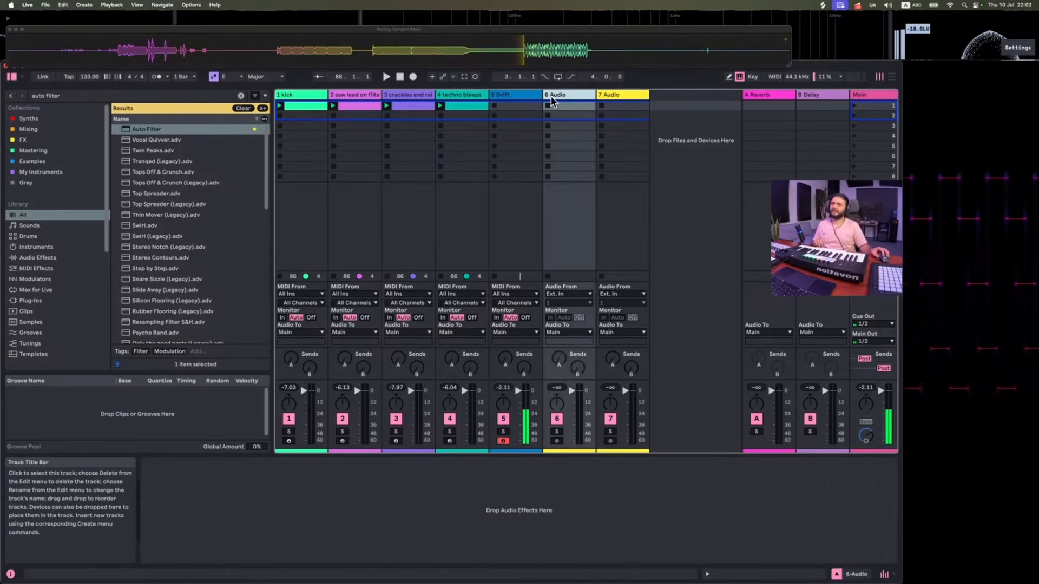
pyautogui.click(568, 294)
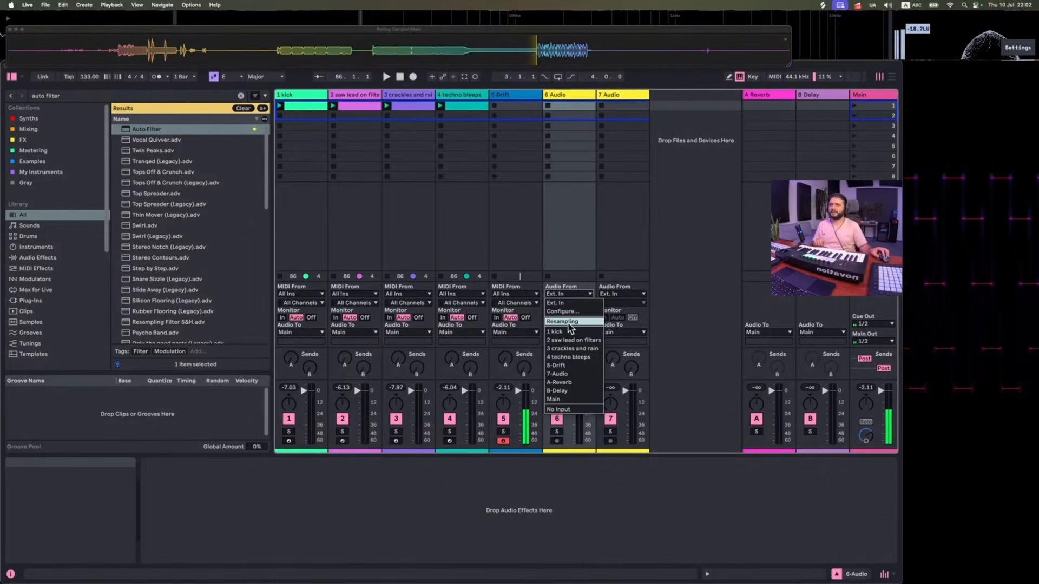
pyautogui.click(680, 348)
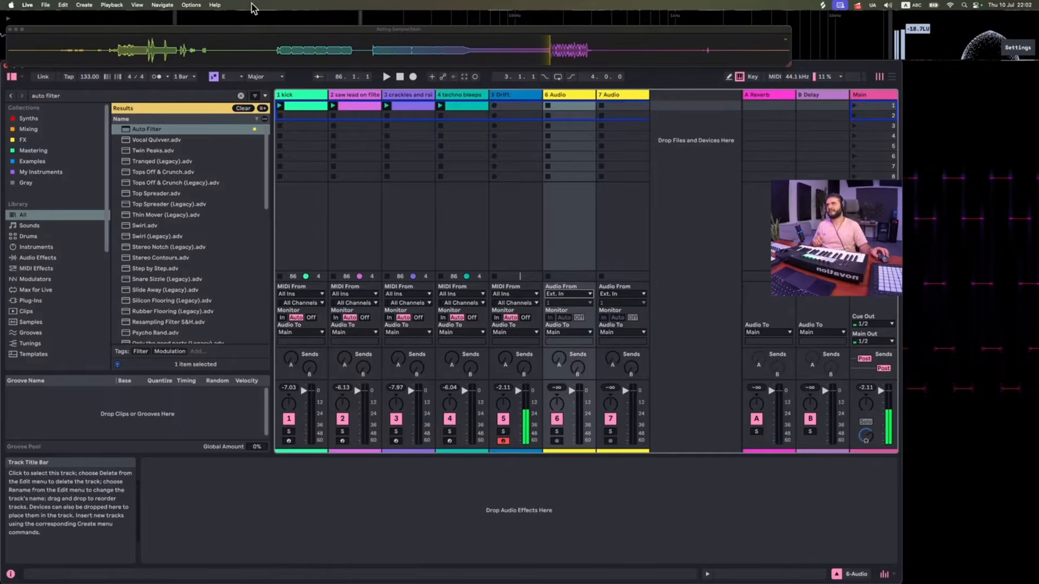
pyautogui.moveTo(260, 31); pyautogui.dragTo(387, 29)
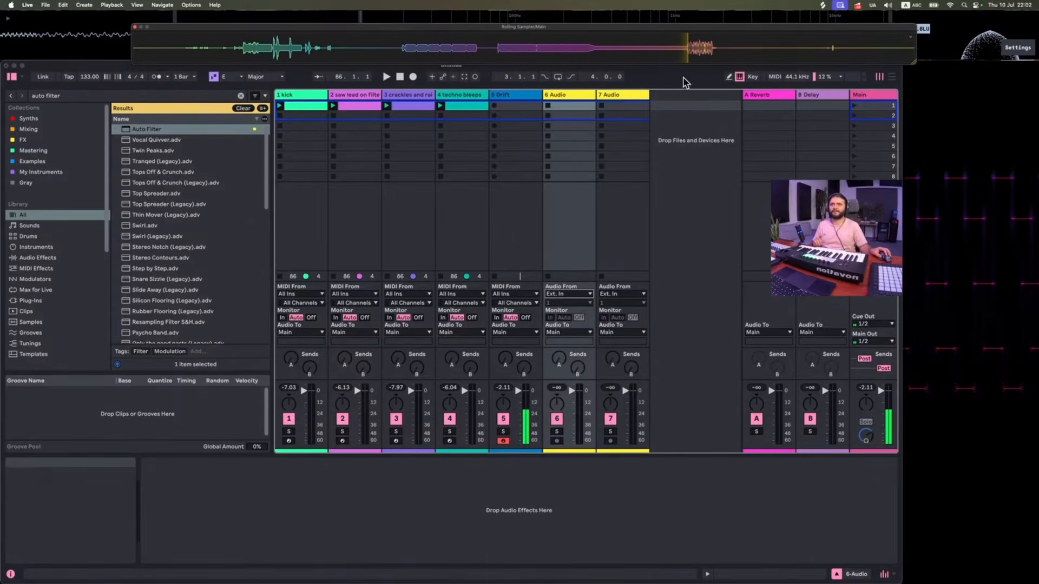
# - Set the Drift track's Auto Filter to LFO amount 66 % and rate 14/16, and capture the sound from Rolling Sampler into track 6, slot 1
pyautogui.click(469, 95)
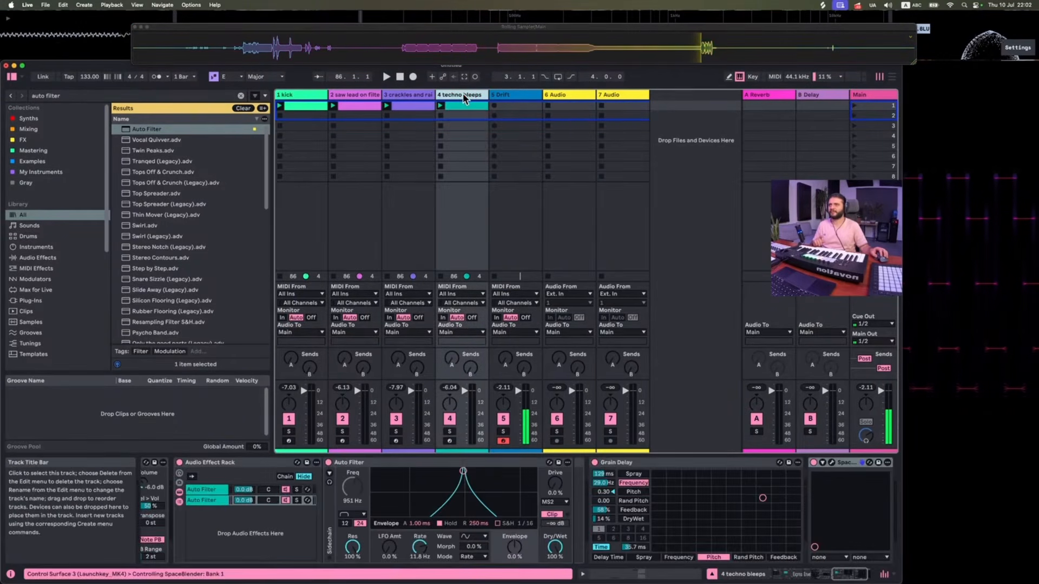
pyautogui.click(514, 108)
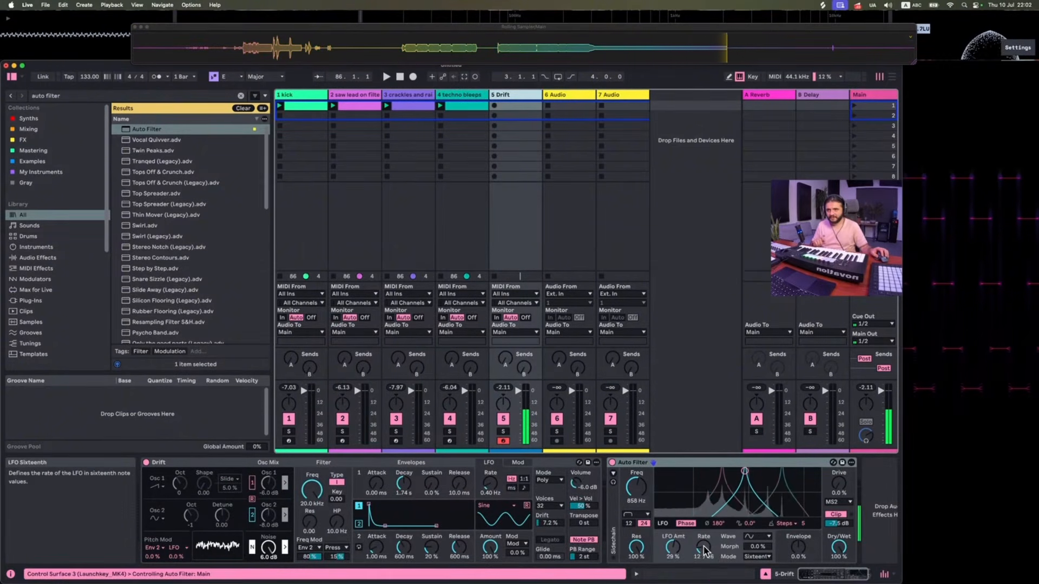
pyautogui.moveTo(713, 548); pyautogui.dragTo(713, 541)
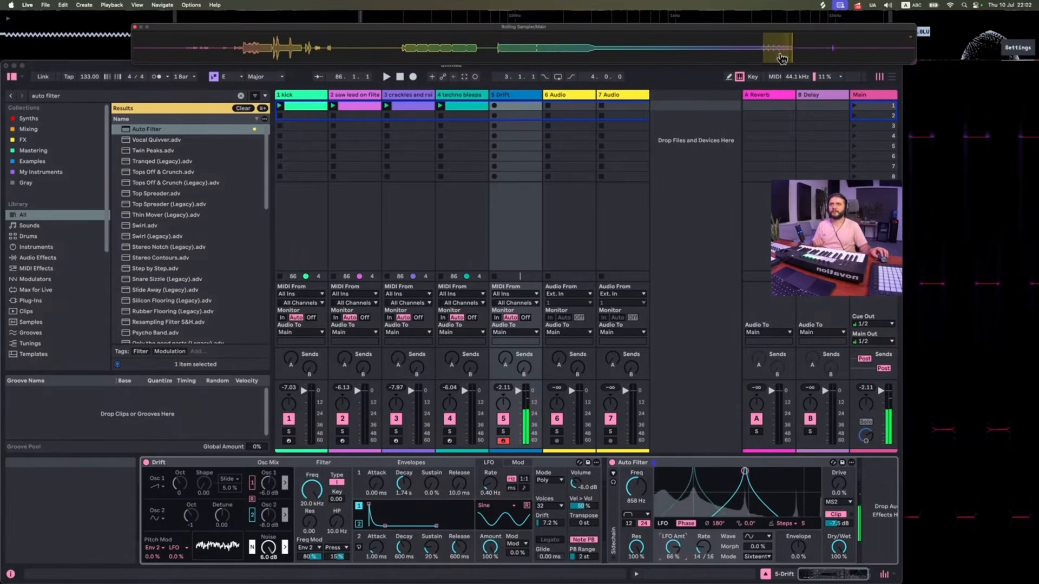
pyautogui.moveTo(606, 111); pyautogui.dragTo(563, 108)
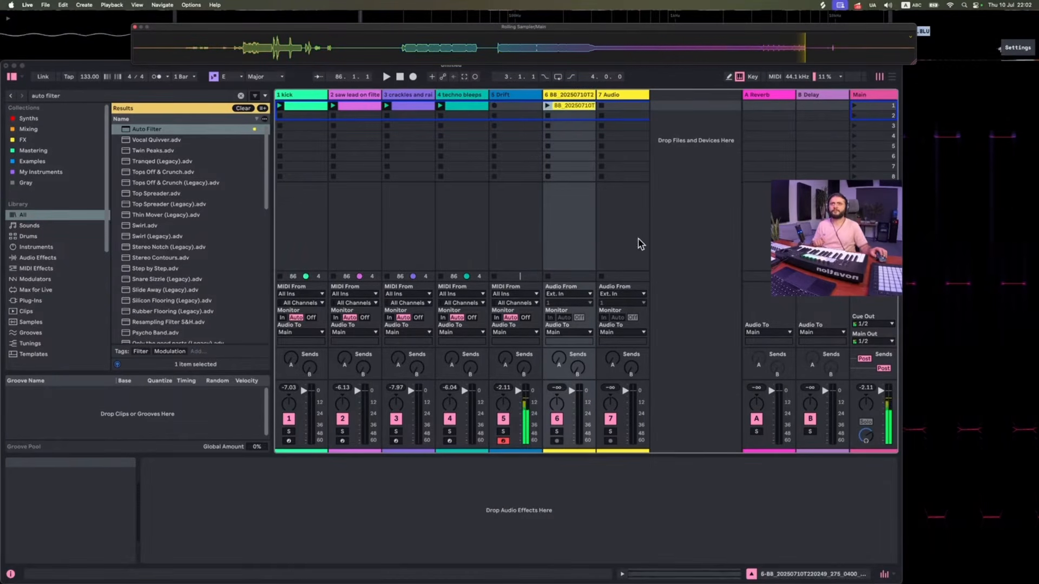
# - Set the Drift track's Auto Filter to 1.22 kHz with LFO amount 47 %, rate 11/16 and 8 quantization steps
pyautogui.click(515, 103)
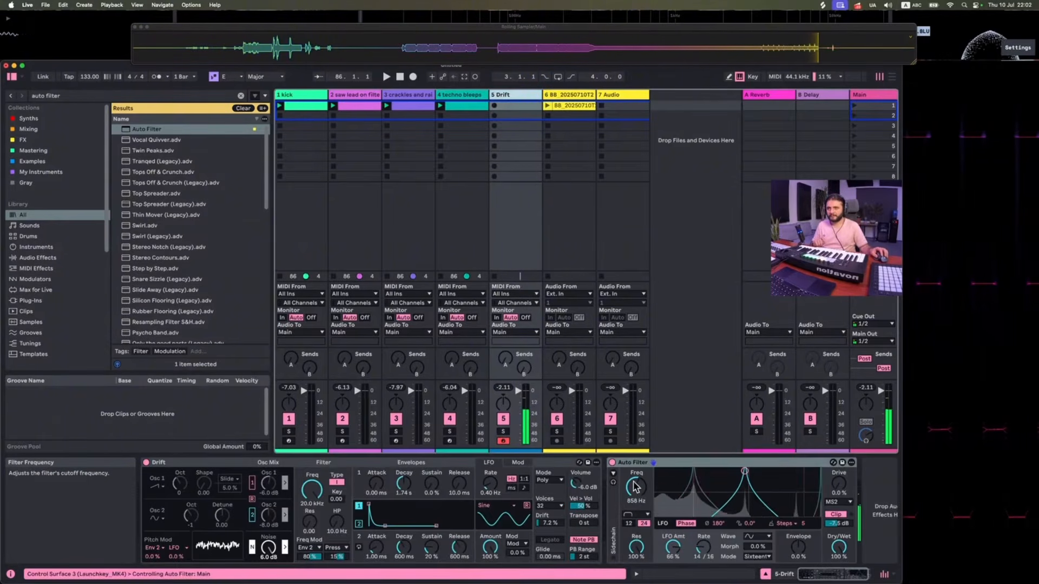
pyautogui.moveTo(636, 487); pyautogui.dragTo(635, 483)
pyautogui.moveTo(672, 548); pyautogui.dragTo(673, 556)
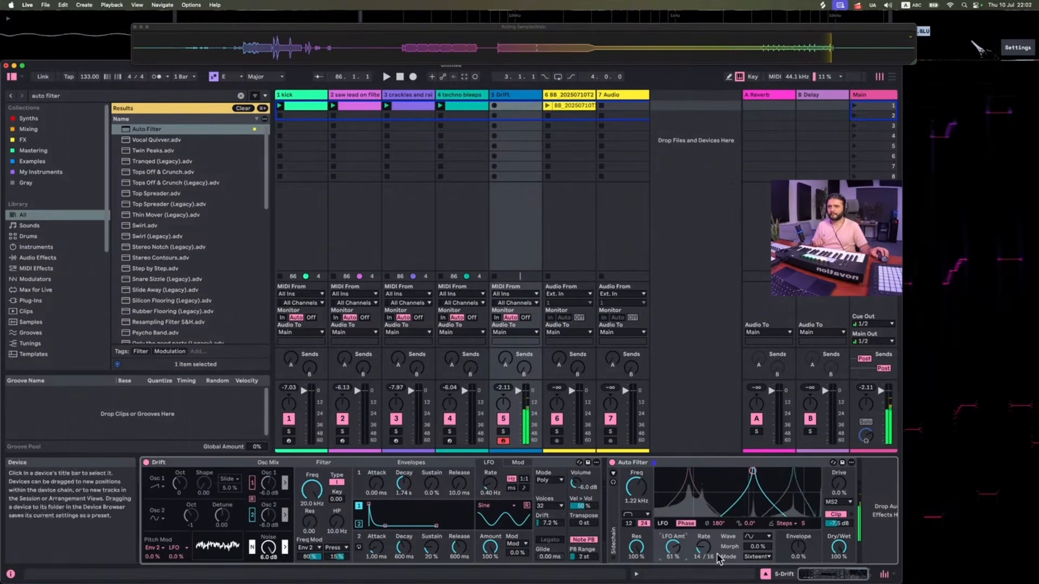
pyautogui.click(712, 555)
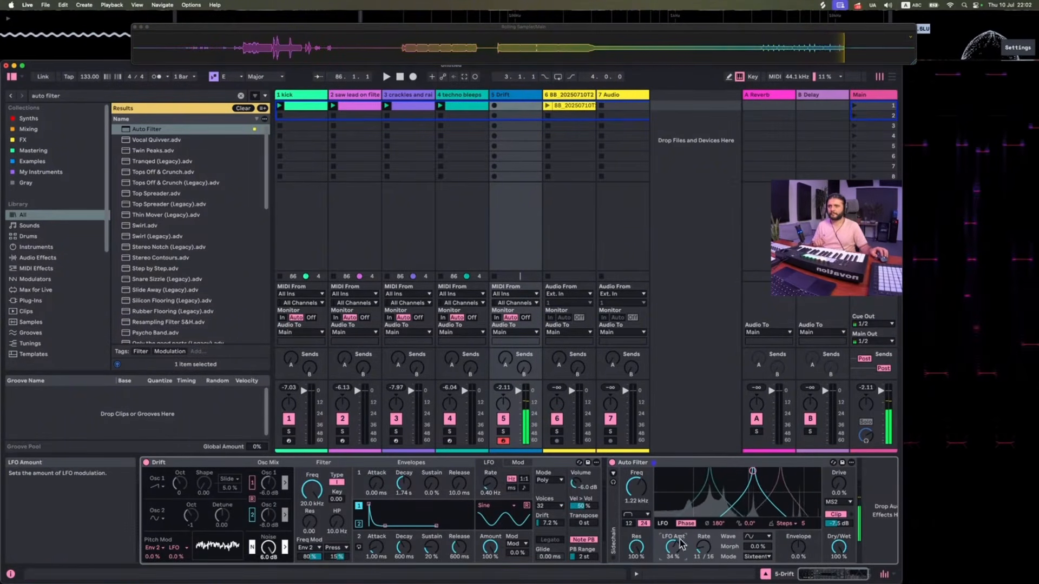
pyautogui.moveTo(803, 524)
pyautogui.mouseDown()
pyautogui.moveTo(803, 533)
pyautogui.moveTo(803, 511)
pyautogui.mouseUp()
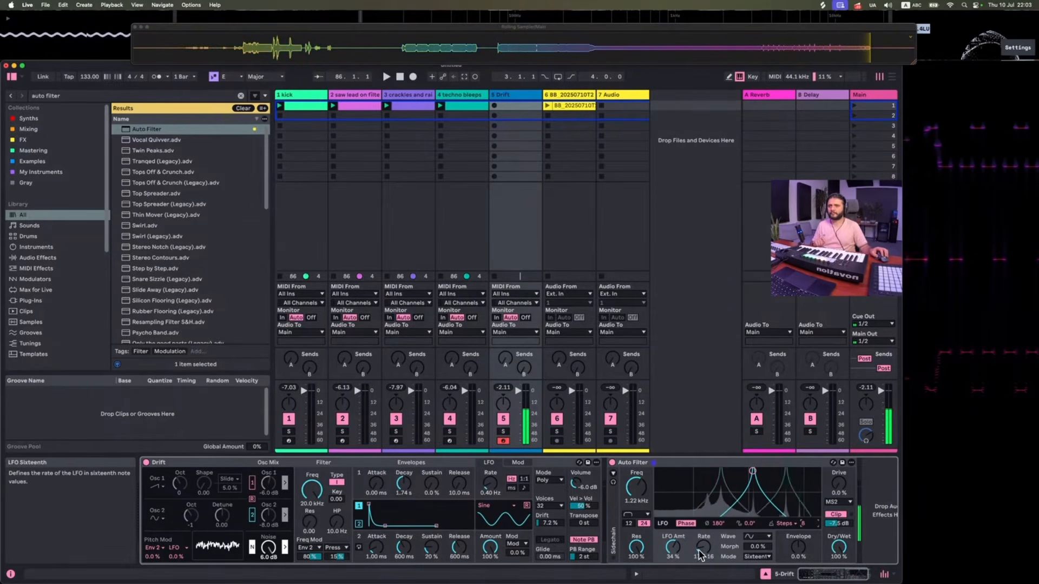
pyautogui.moveTo(672, 547); pyautogui.dragTo(673, 538)
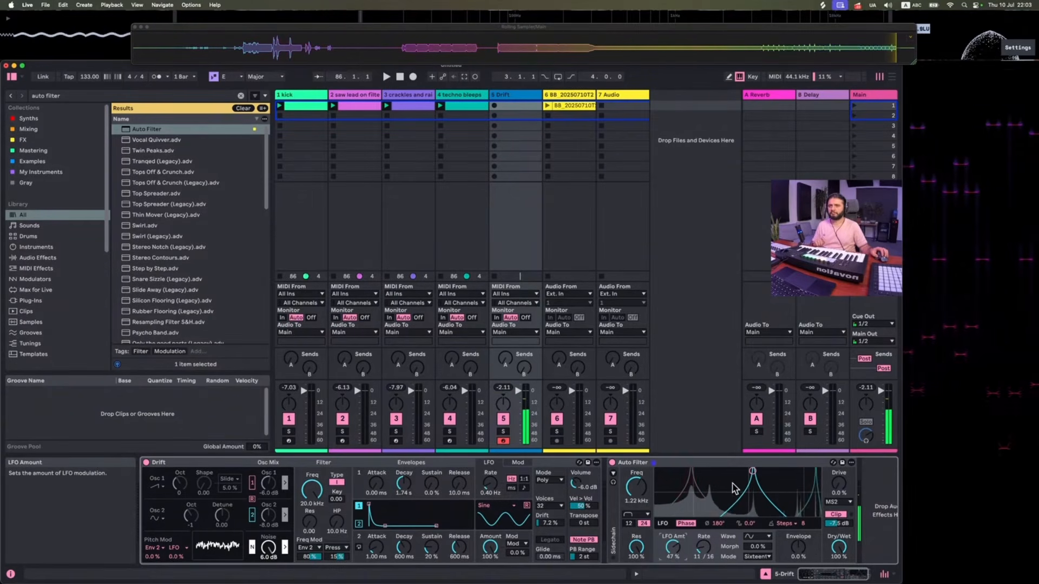
# - Set Auto Filter to 1.16 kHz with LFO amount 33 %, LFO phase 53° and phase offset 143°
pyautogui.press('space')
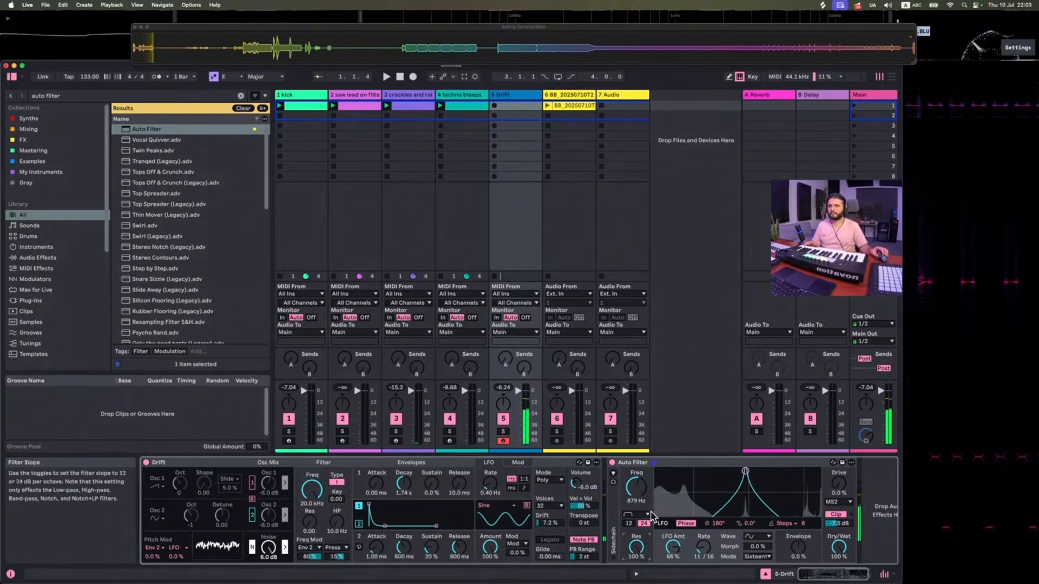
pyautogui.moveTo(672, 547); pyautogui.dragTo(672, 538)
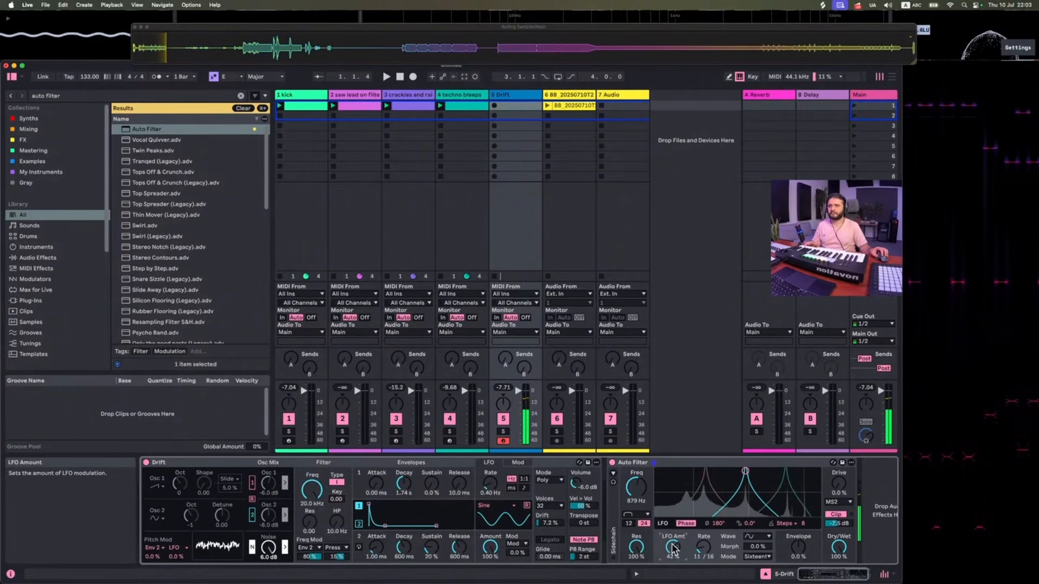
pyautogui.moveTo(672, 547); pyautogui.dragTo(673, 549)
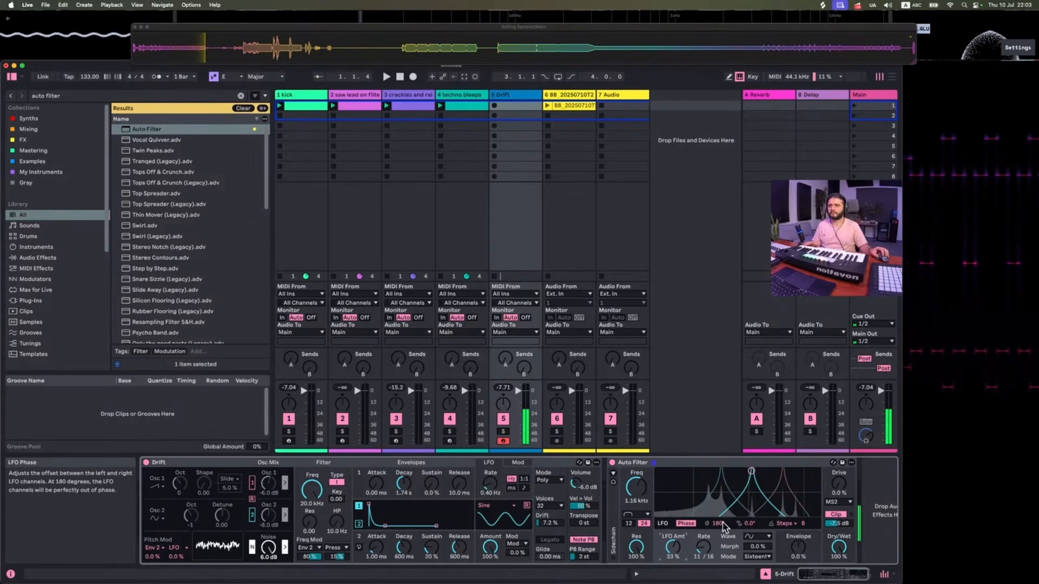
pyautogui.moveTo(749, 524); pyautogui.dragTo(749, 498)
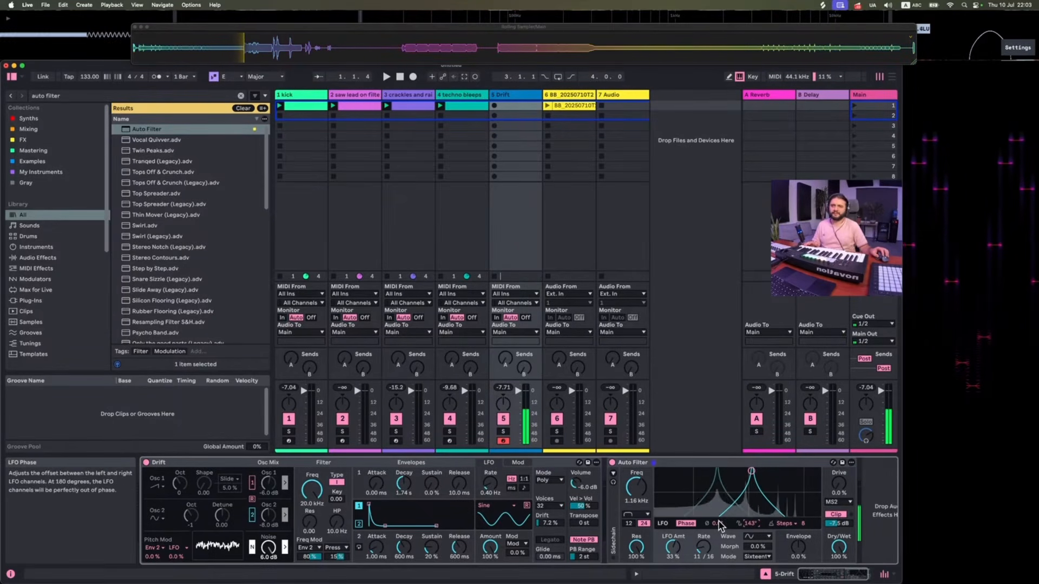
pyautogui.moveTo(719, 525)
pyautogui.mouseDown()
pyautogui.moveTo(720, 512)
pyautogui.moveTo(719, 524)
pyautogui.mouseUp()
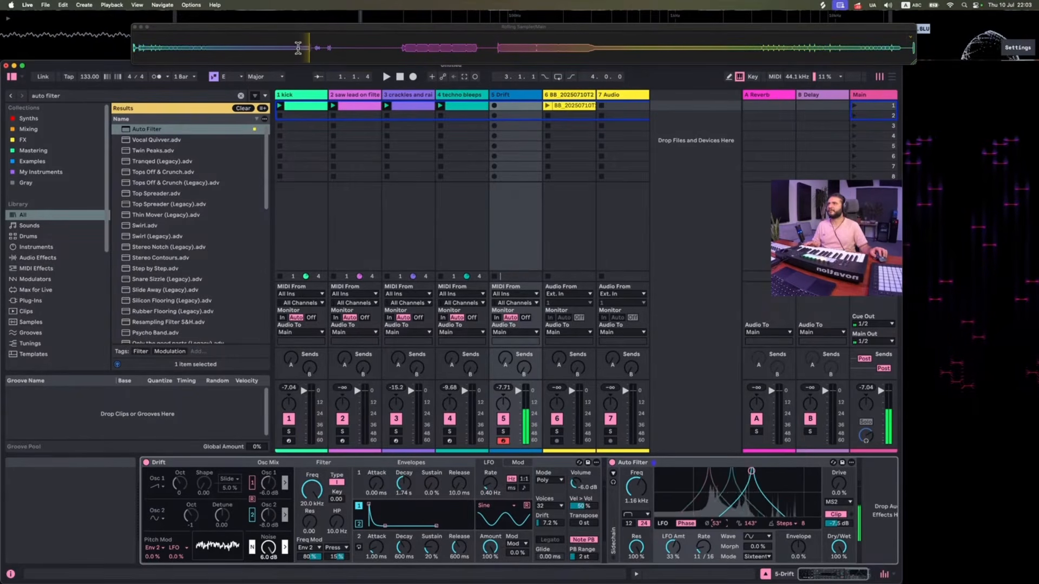
# - Capture the bleeps from Rolling Sampler into track 6, slot 2, and restart playback with all session clips stopped
pyautogui.moveTo(307, 48); pyautogui.dragTo(568, 116)
pyautogui.click(506, 99)
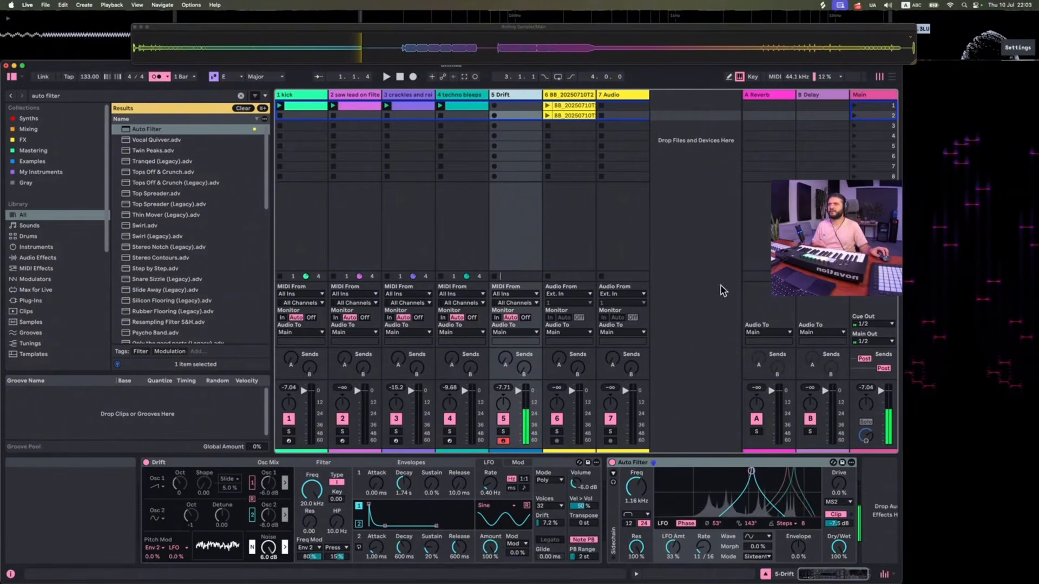
pyautogui.click(872, 277)
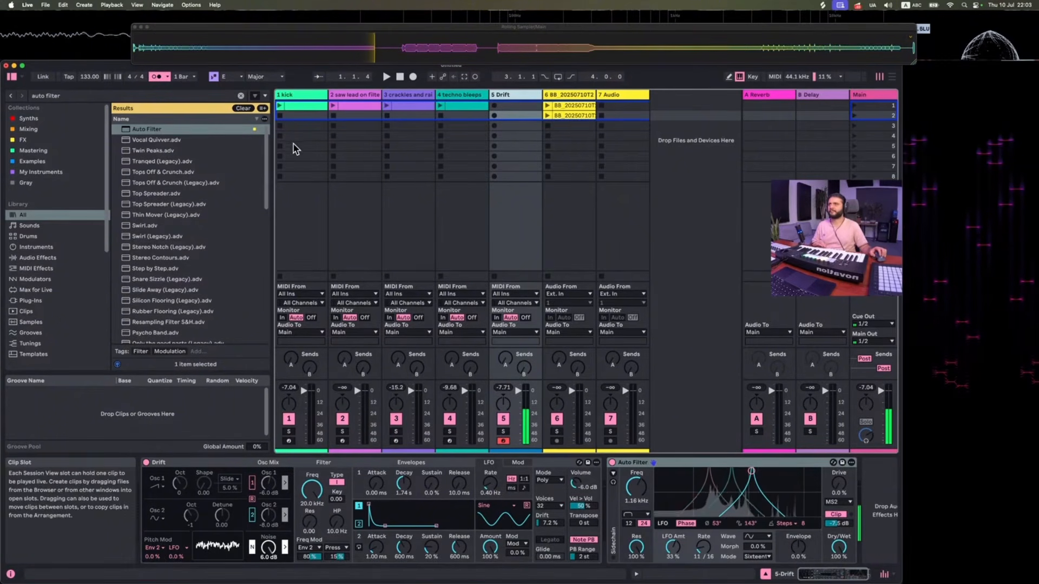
pyautogui.press('space')
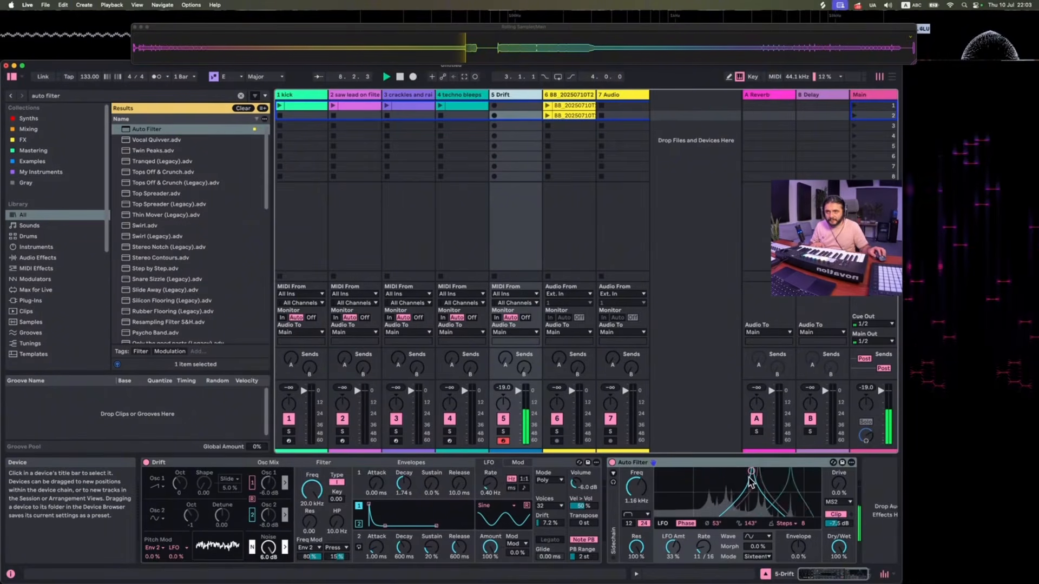
# - Set Auto Filter to 760 Hz with 6 quantization steps and capture the result from Rolling Sampler into track 6, slot 3
pyautogui.moveTo(751, 471); pyautogui.dragTo(742, 472)
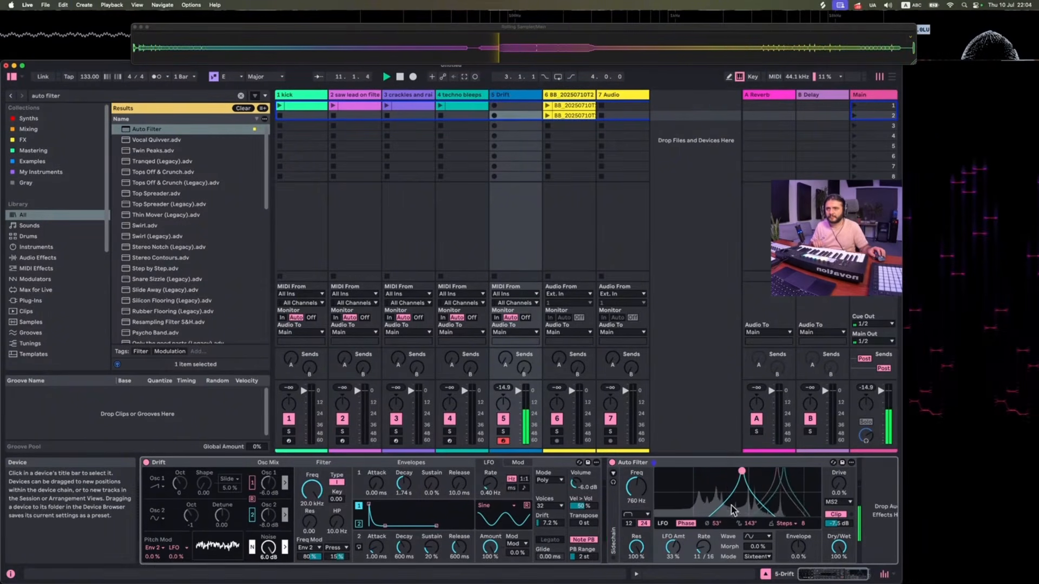
pyautogui.moveTo(802, 525); pyautogui.dragTo(802, 529)
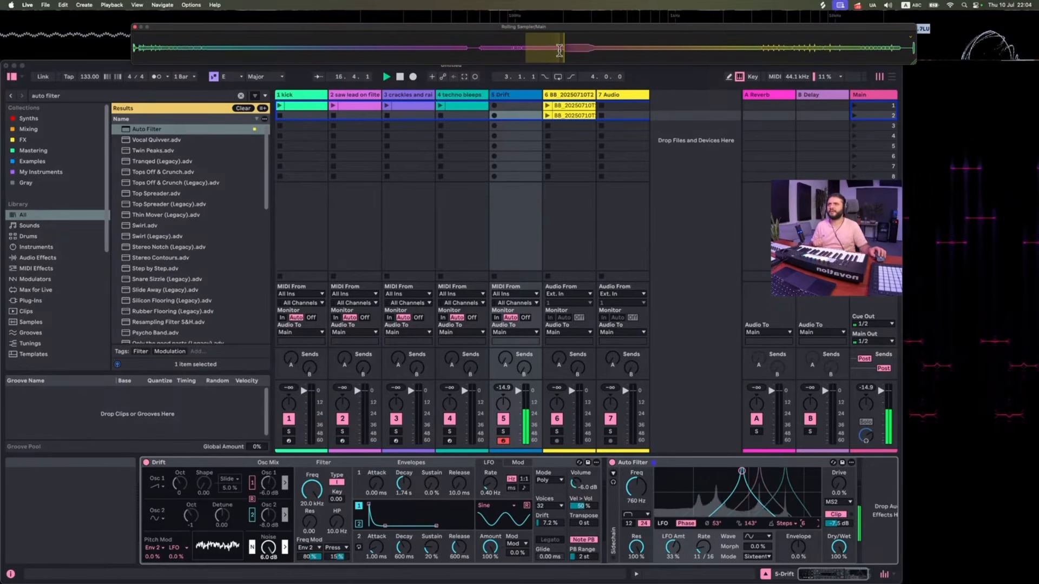
pyautogui.moveTo(556, 52); pyautogui.dragTo(575, 131)
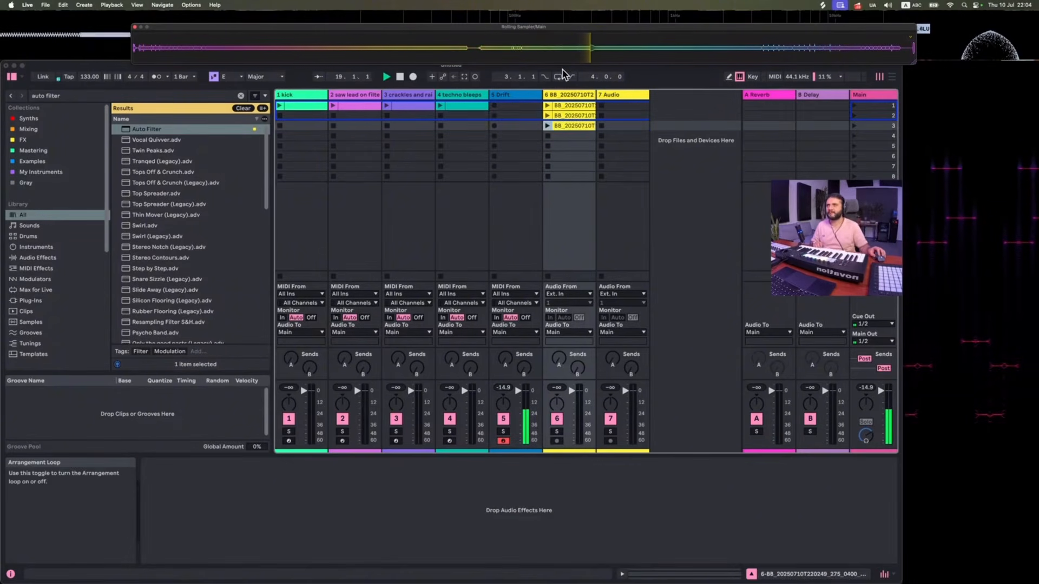
# - Set the Drift track's Auto Filter to 567 Hz, LFO amount 22 %, rate 8/16, LFO phase 180° and phase offset 0.0°
pyautogui.click(502, 97)
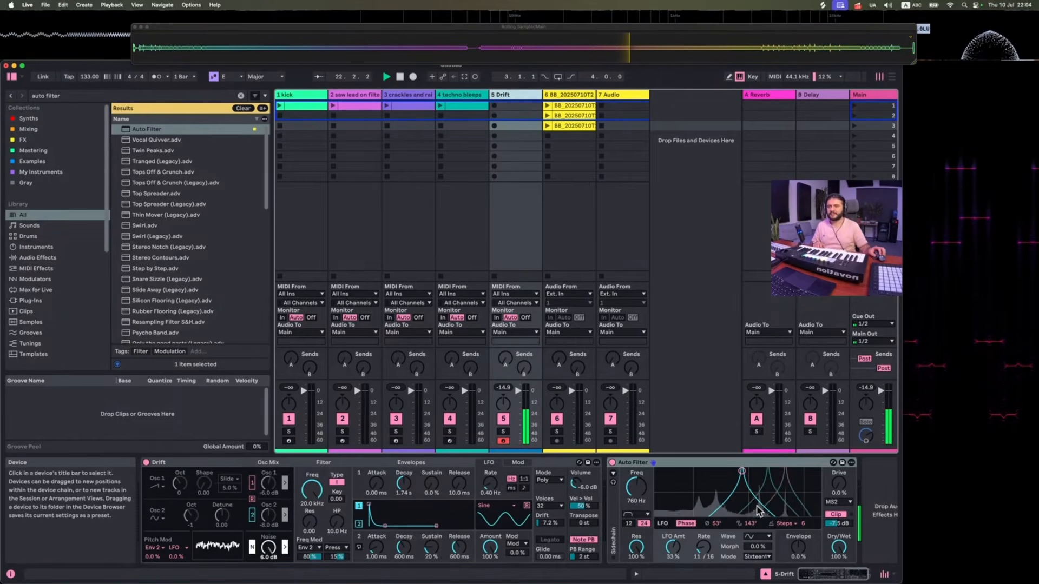
pyautogui.moveTo(743, 472); pyautogui.dragTo(745, 472)
pyautogui.moveTo(674, 547); pyautogui.dragTo(673, 535)
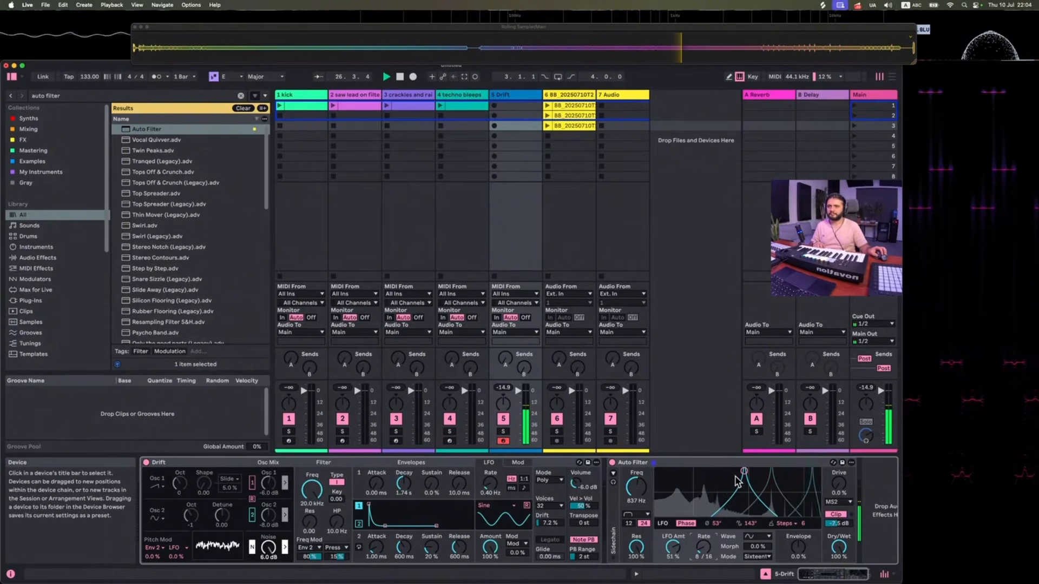
pyautogui.moveTo(636, 490); pyautogui.dragTo(634, 497)
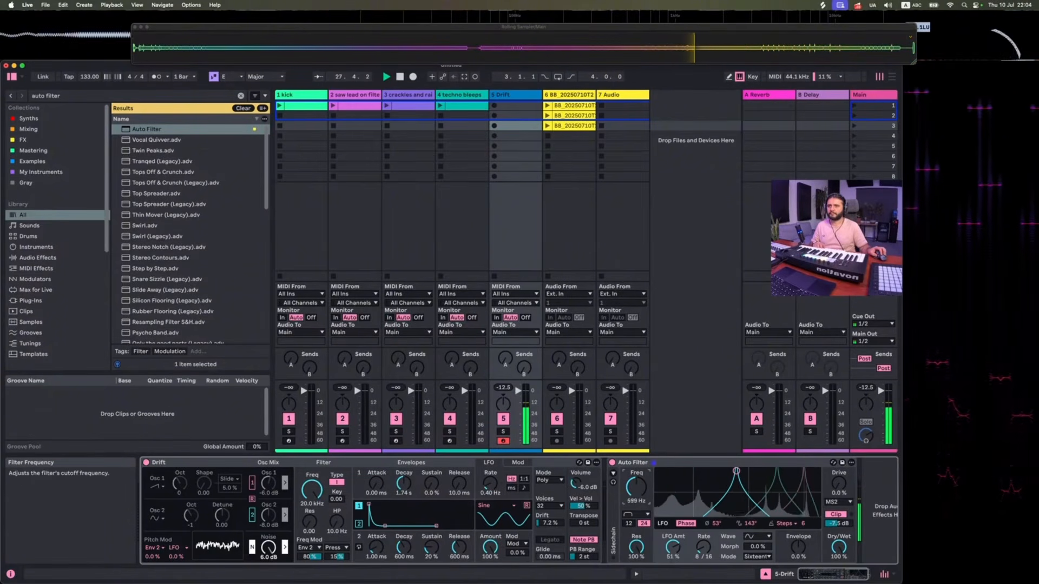
pyautogui.moveTo(672, 543); pyautogui.dragTo(712, 528)
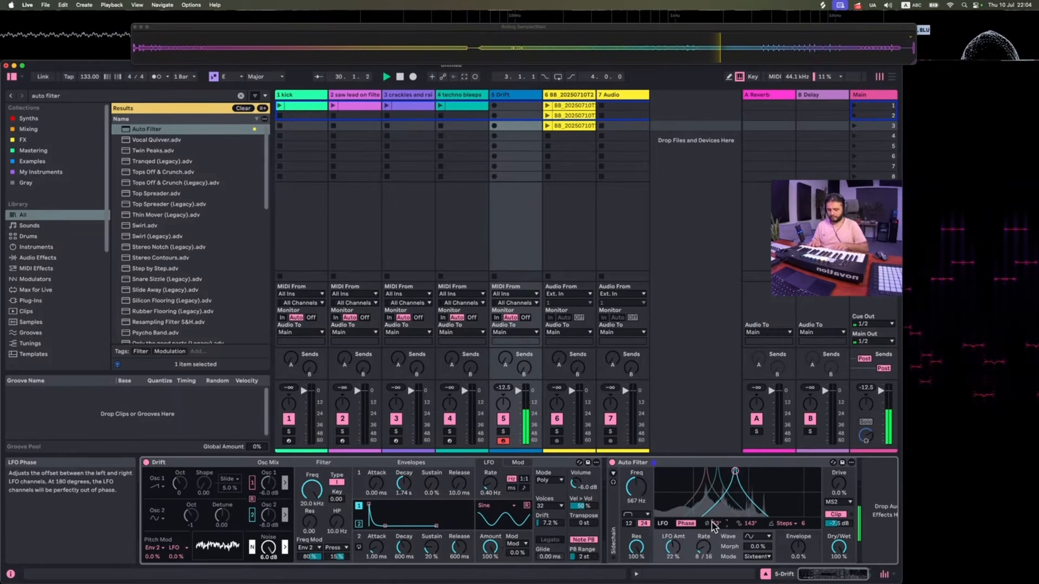
pyautogui.doubleClick(750, 524)
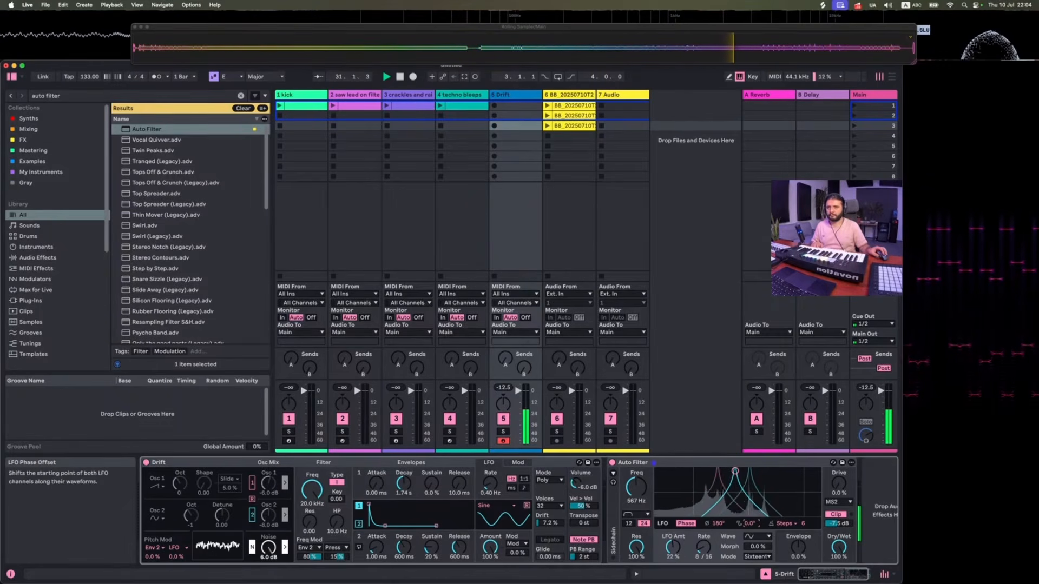
# - Undo the latest Auto Filter LFO amount and phase changes, and capture the sound from Rolling Sampler into track 6, slot 4
pyautogui.press('super+z')
pyautogui.press('super+z')
pyautogui.press('super+z')
pyautogui.press('super+z')
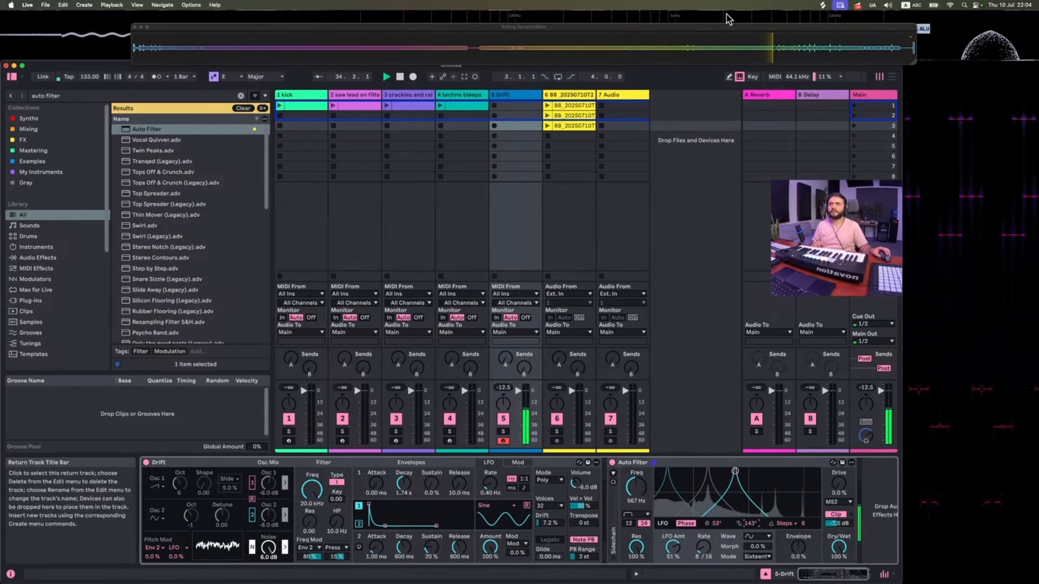
pyautogui.moveTo(783, 54); pyautogui.dragTo(583, 138)
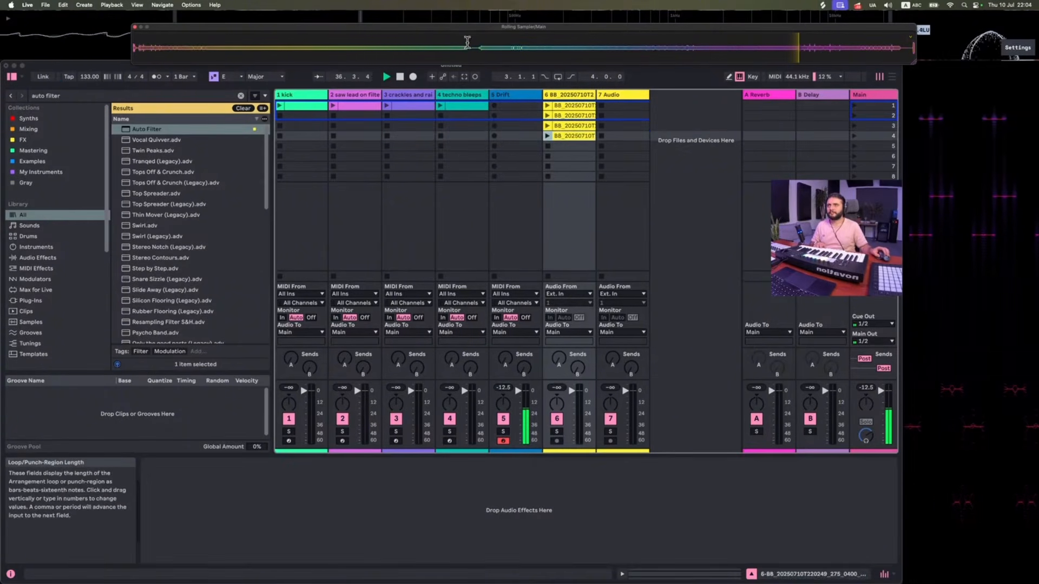
# - Set the Drift track's Auto Filter to 1.70 kHz, LFO amount 67 %, rate 11/16 and 19 quantization steps
pyautogui.click(513, 96)
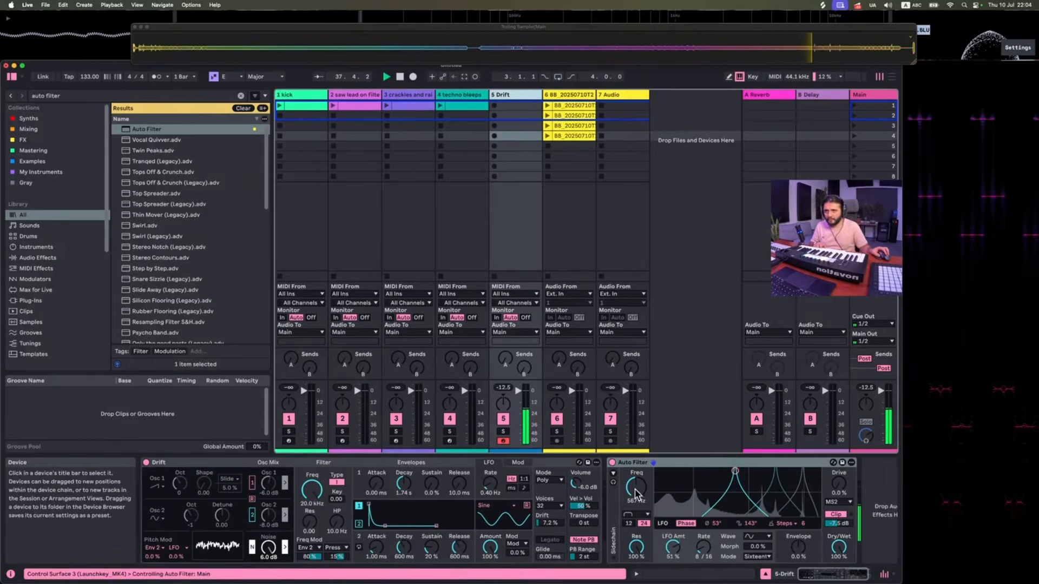
pyautogui.moveTo(634, 489); pyautogui.dragTo(635, 478)
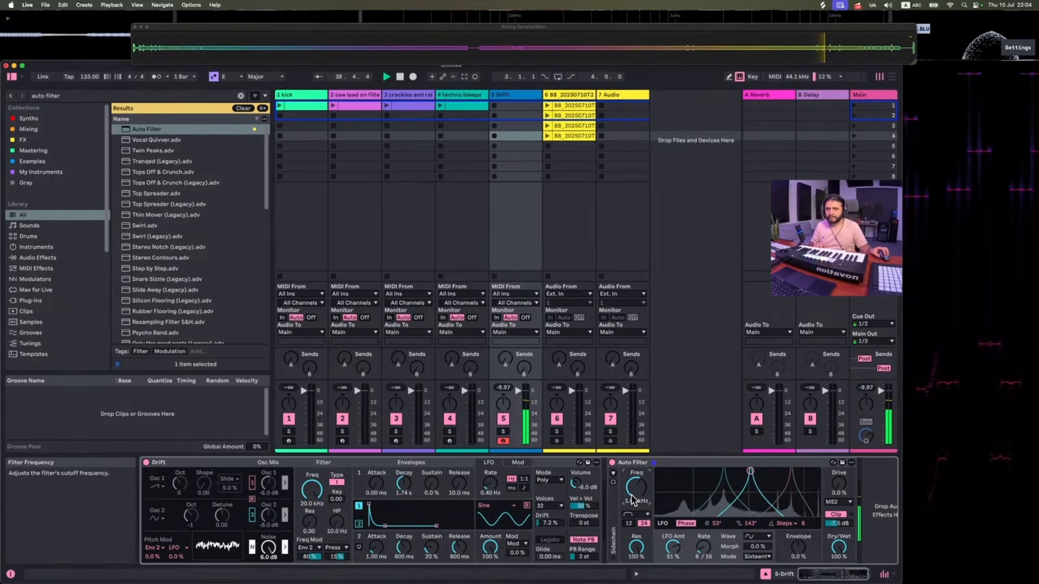
pyautogui.moveTo(804, 525); pyautogui.dragTo(806, 533)
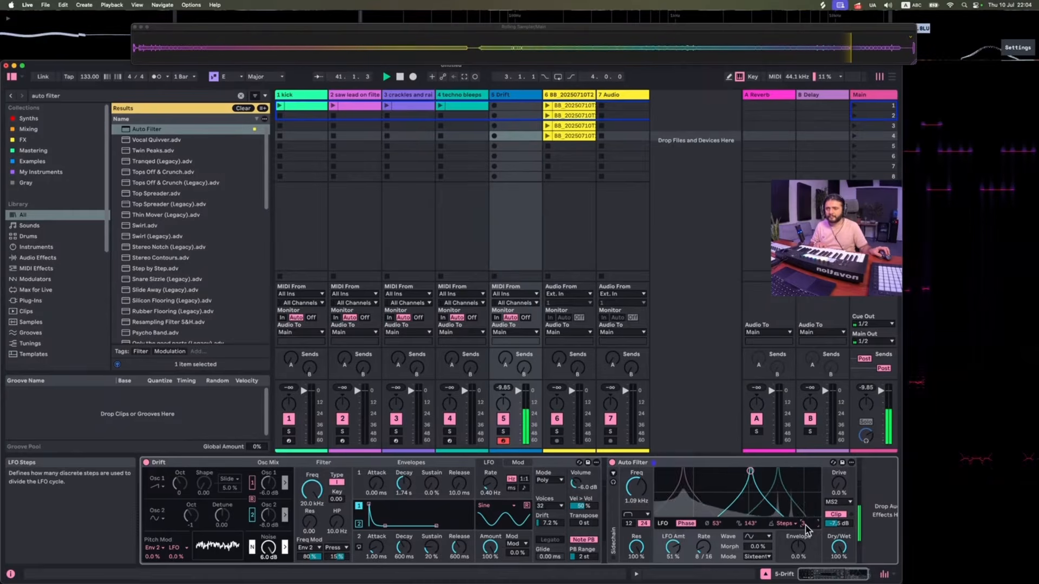
pyautogui.moveTo(673, 547); pyautogui.dragTo(673, 563)
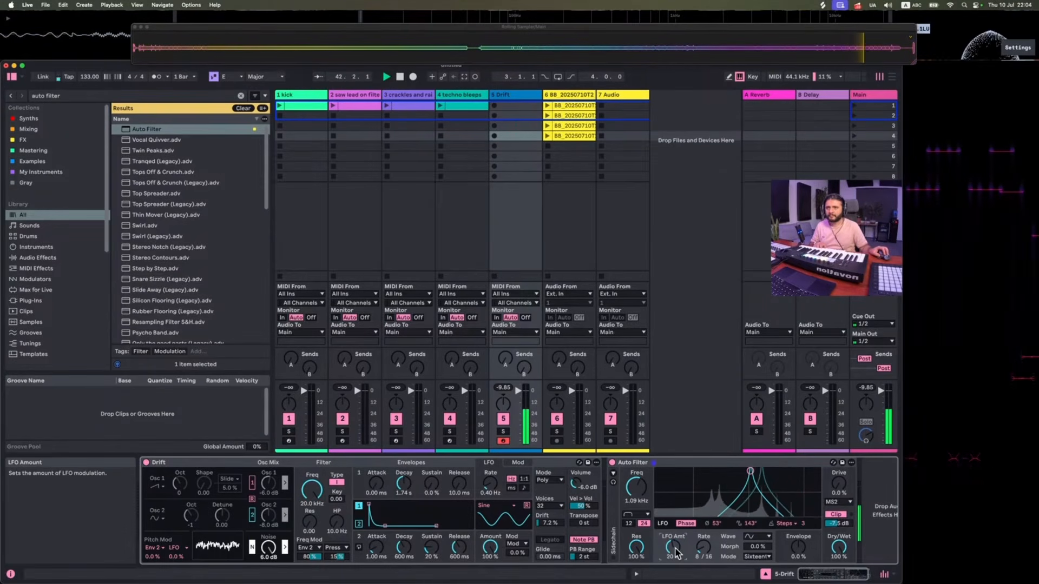
pyautogui.click(705, 548)
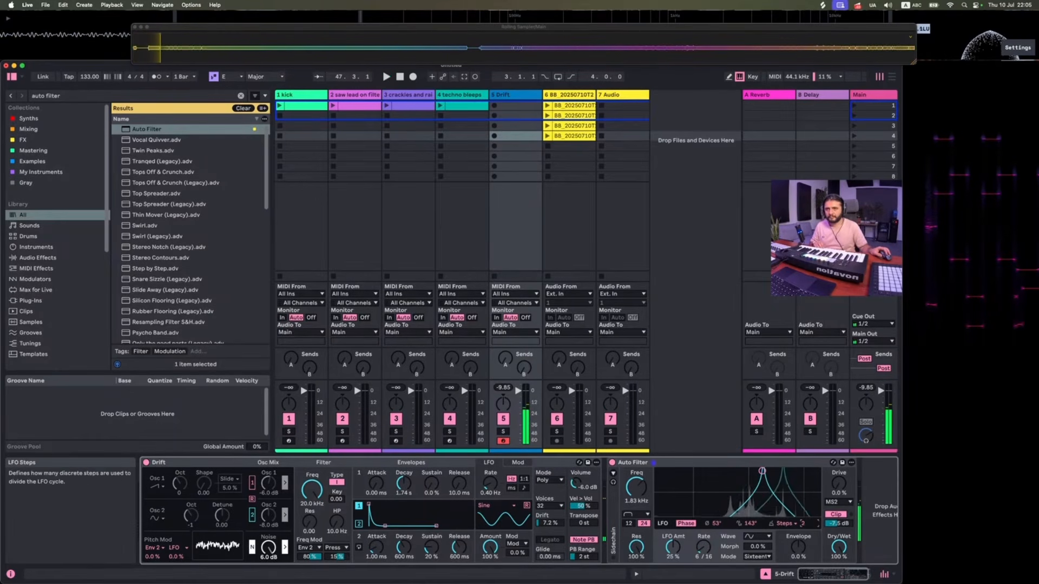
pyautogui.moveTo(805, 524); pyautogui.dragTo(805, 533)
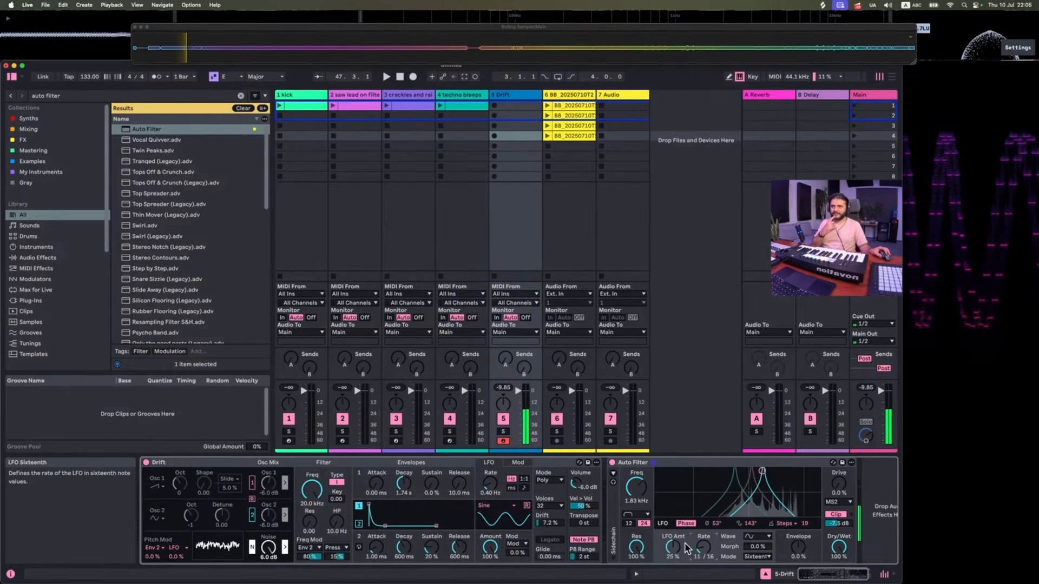
pyautogui.moveTo(673, 547); pyautogui.dragTo(672, 540)
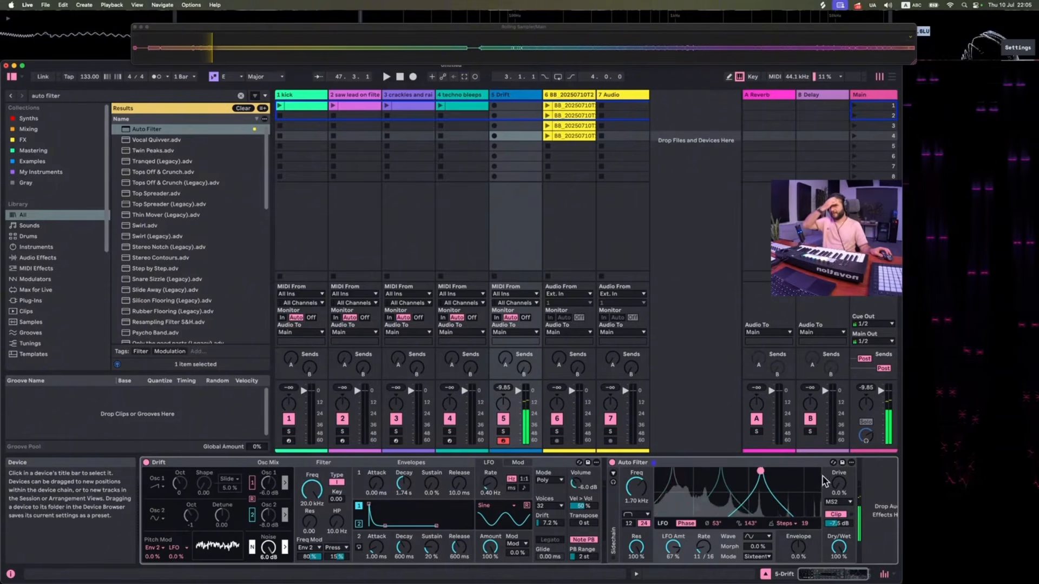
# - Set Auto Filter's drive to 100 % with the PRO circuit and capture the result from Rolling Sampler into track 6, slot 5
pyautogui.moveTo(839, 483); pyautogui.dragTo(839, 482)
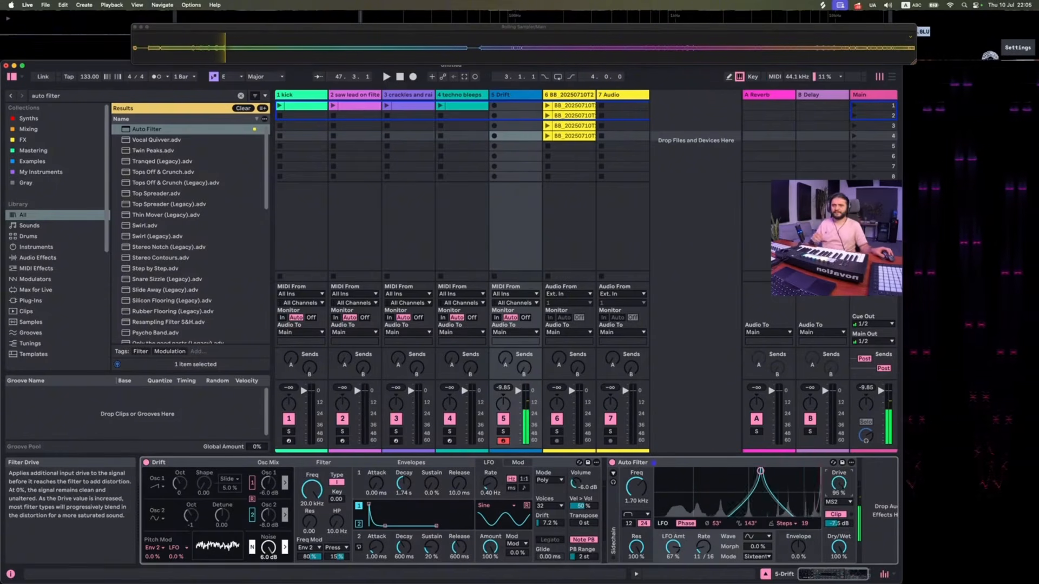
pyautogui.click(842, 503)
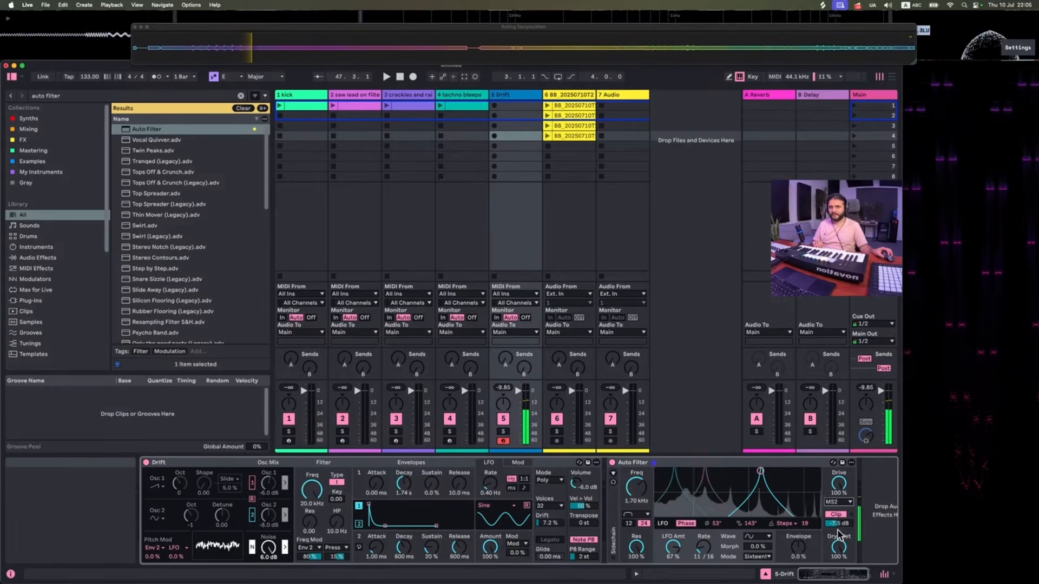
pyautogui.click(839, 503)
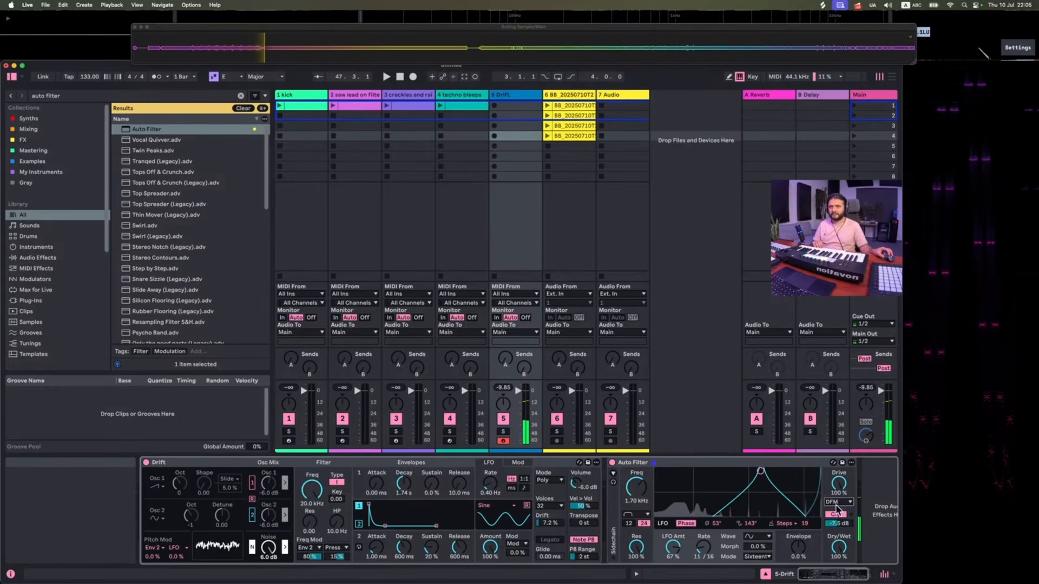
pyautogui.click(832, 536)
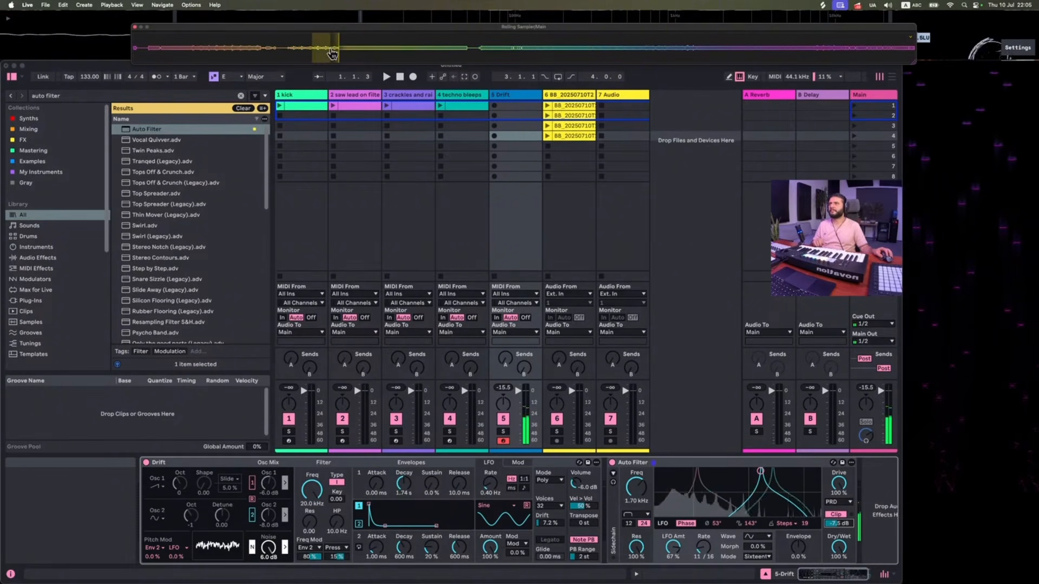
pyautogui.moveTo(571, 157); pyautogui.dragTo(569, 142)
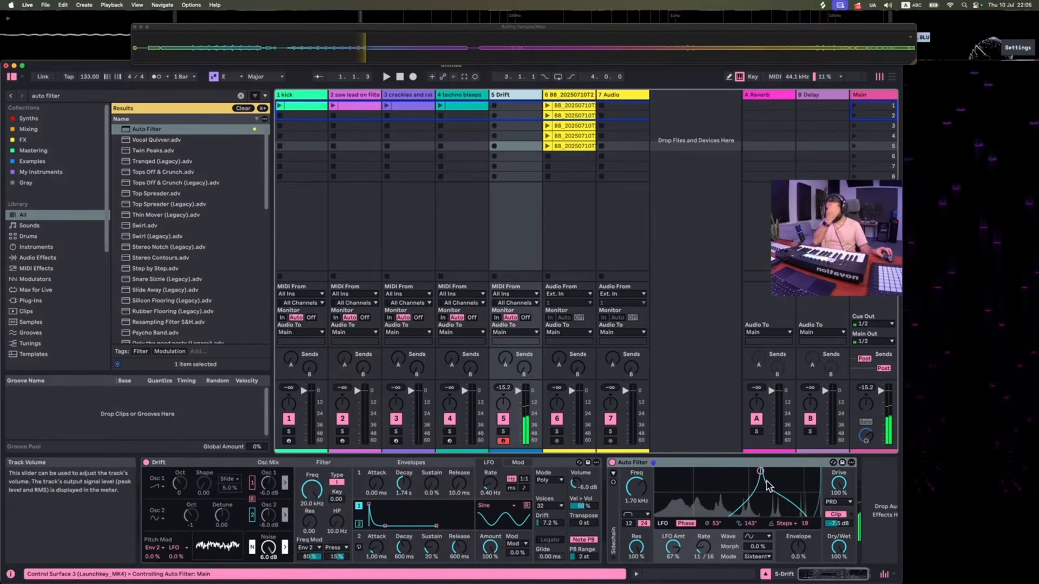
# - Set Auto Filter to 832 Hz, LFO amount 56 % and rate 19/16, and capture the result from Rolling Sampler into track 6, slot 6
pyautogui.moveTo(636, 488); pyautogui.dragTo(636, 499)
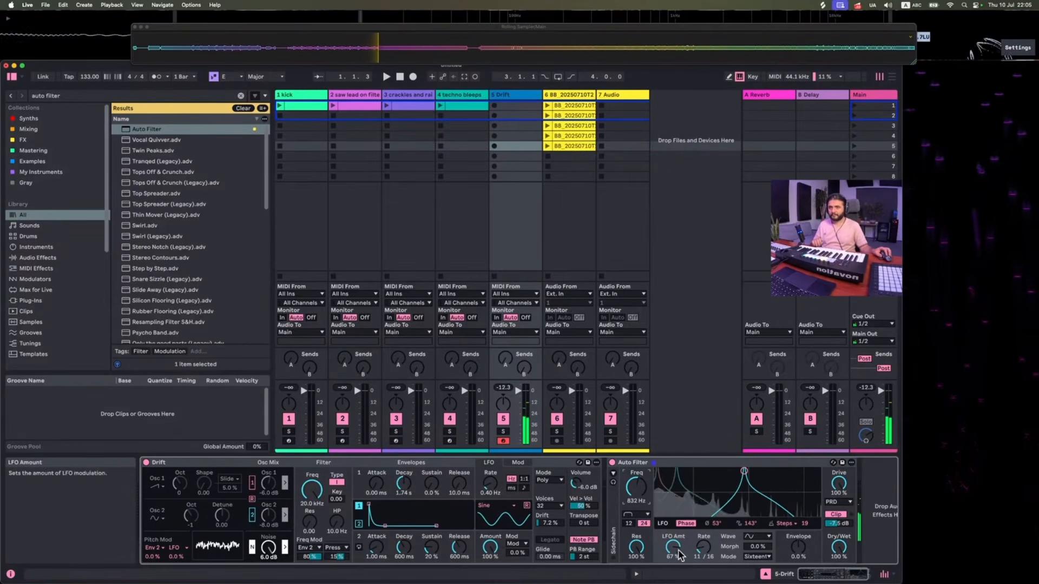
pyautogui.moveTo(673, 547); pyautogui.dragTo(703, 533)
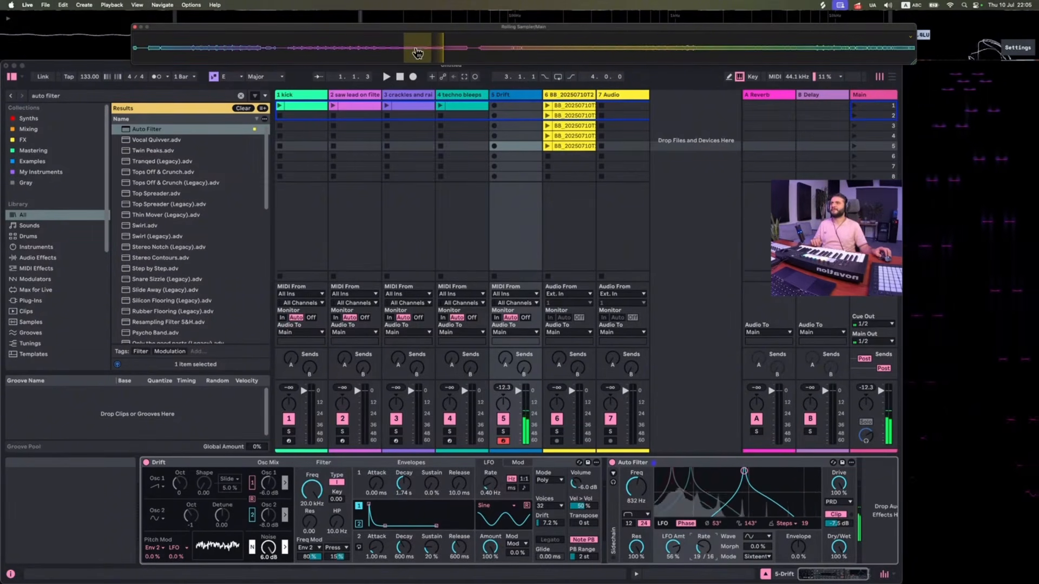
pyautogui.moveTo(417, 52); pyautogui.dragTo(568, 157)
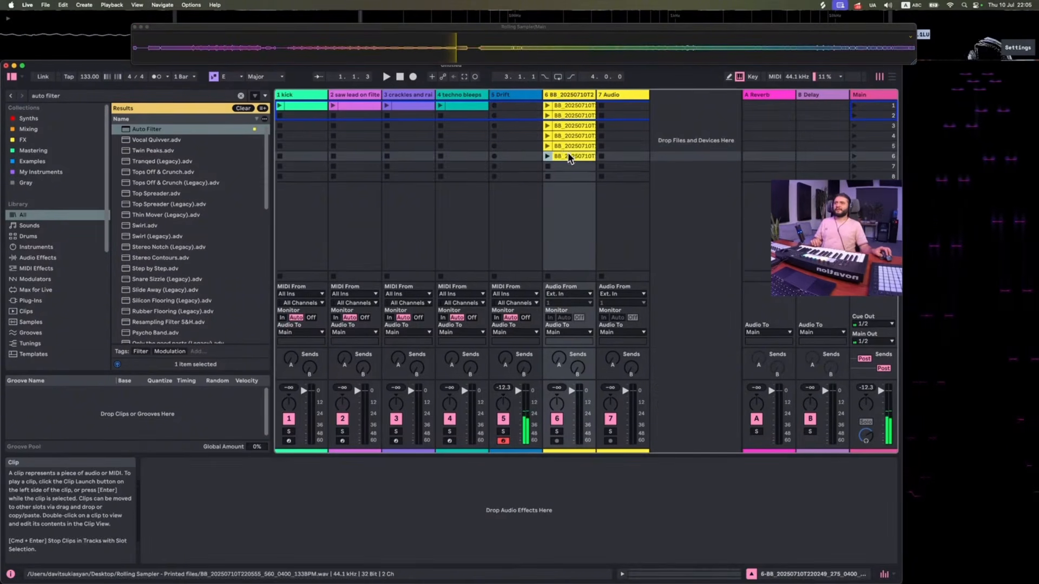
# - Set the Drift track's Auto Filter to 746 Hz, LFO amount 26 %, rate 16/16 and phase 79°, and capture the result into track 6, slot 7
pyautogui.press('Left')
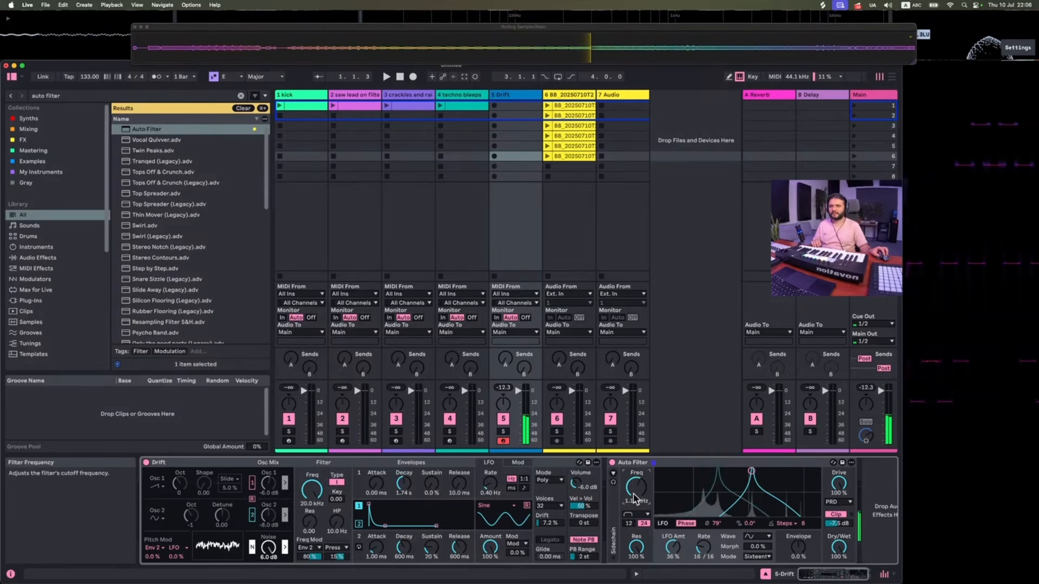
pyautogui.moveTo(672, 546); pyautogui.dragTo(673, 557)
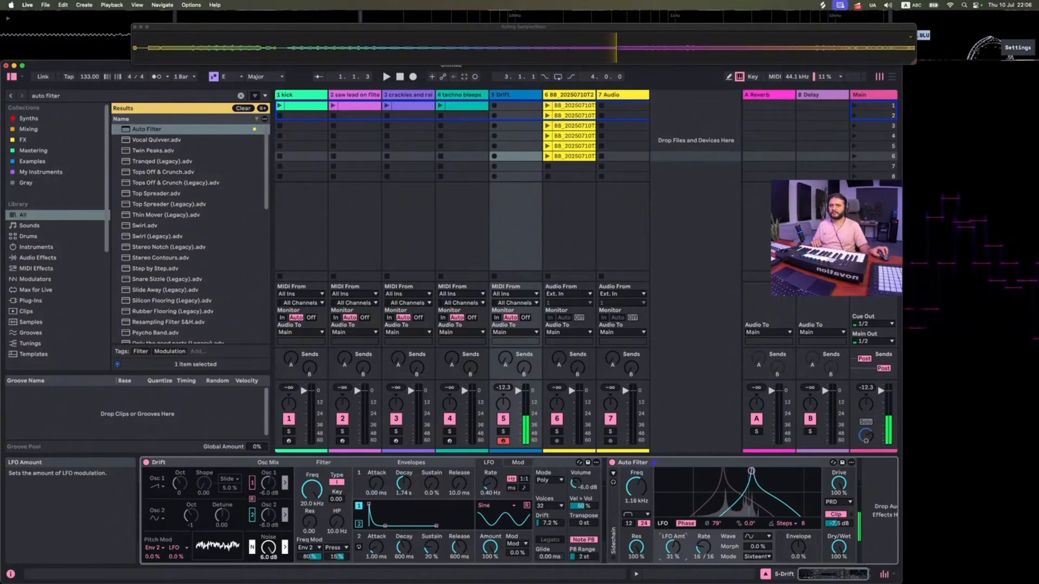
pyautogui.moveTo(673, 547); pyautogui.dragTo(672, 550)
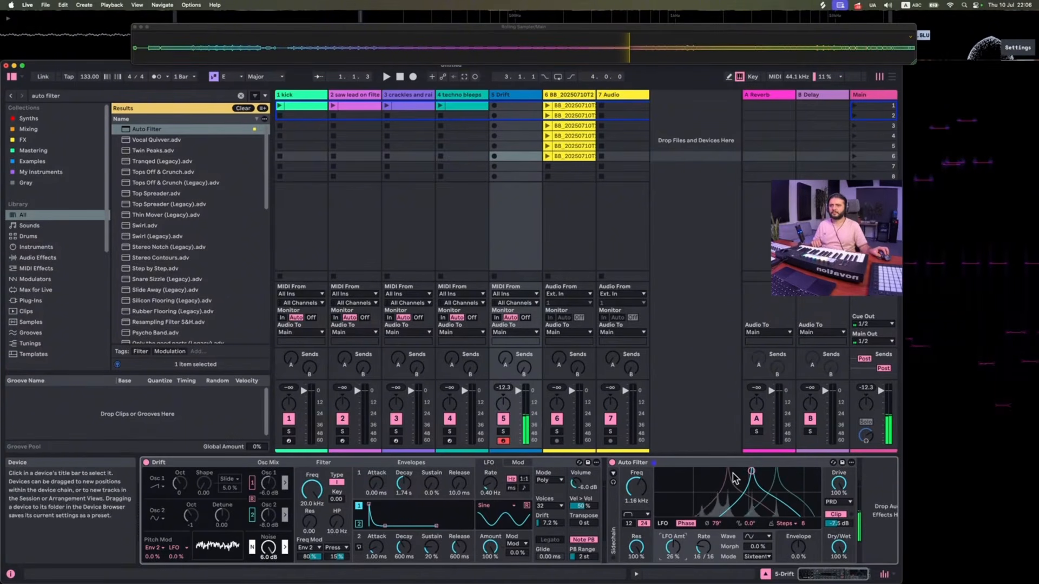
pyautogui.moveTo(641, 489); pyautogui.dragTo(640, 497)
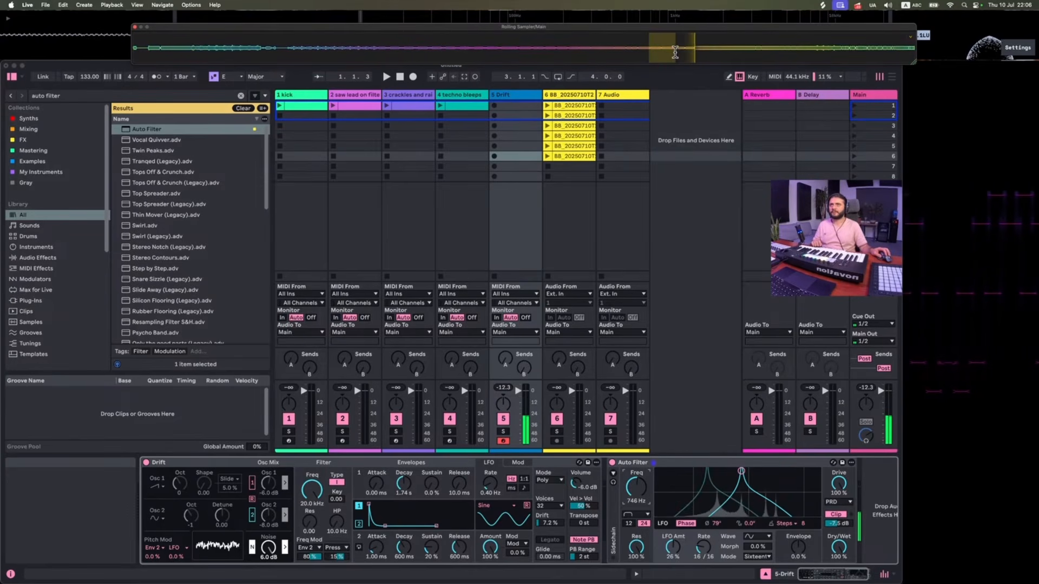
pyautogui.moveTo(592, 164); pyautogui.dragTo(590, 167)
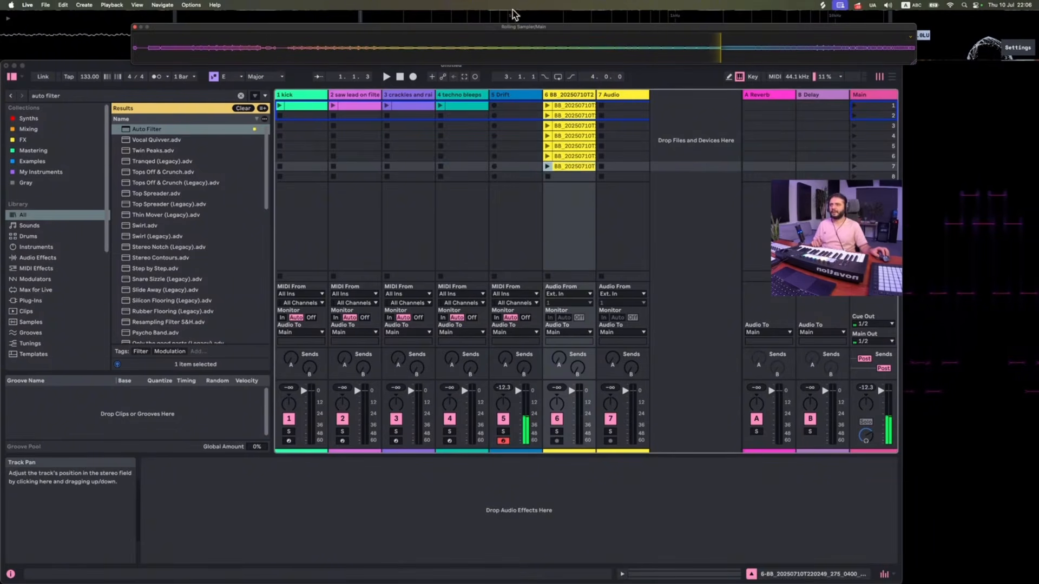
# - Delete the Drift track and move the empty Audio track in front of the track holding the captured clips
pyautogui.click(516, 96)
pyautogui.press('Delete')
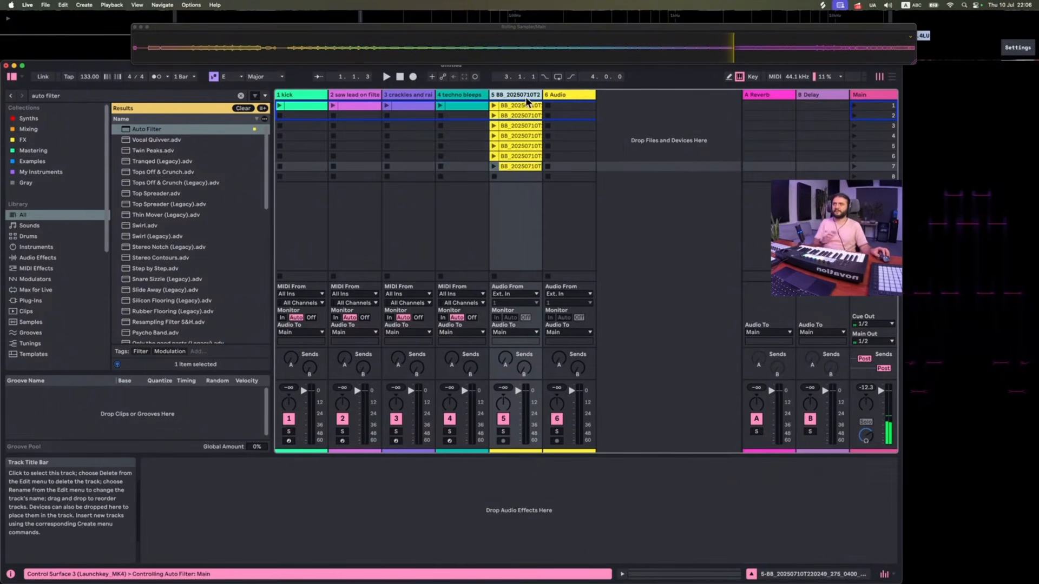
pyautogui.moveTo(610, 95); pyautogui.dragTo(608, 95)
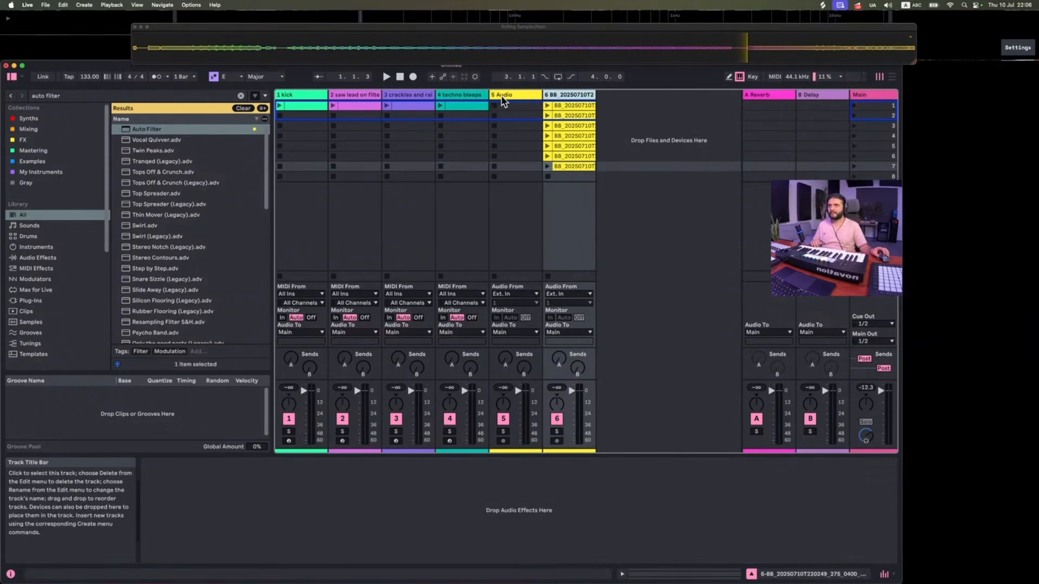
# - Launch the first-slot clips of the techno bleeps, crackles and rain, saw lead and kick tracks
pyautogui.click(442, 106)
pyautogui.click(388, 107)
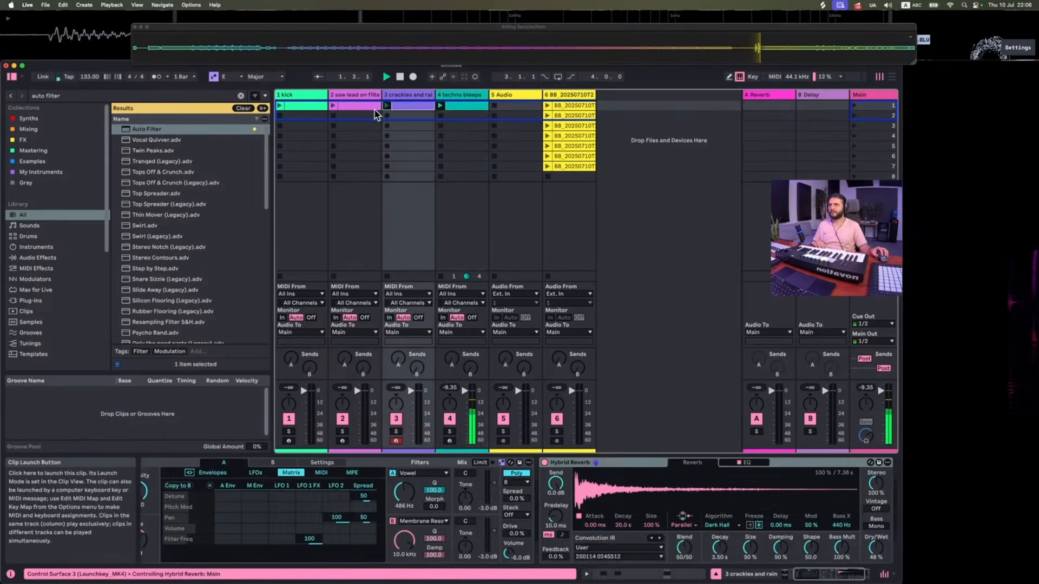
pyautogui.click(334, 106)
pyautogui.click(281, 107)
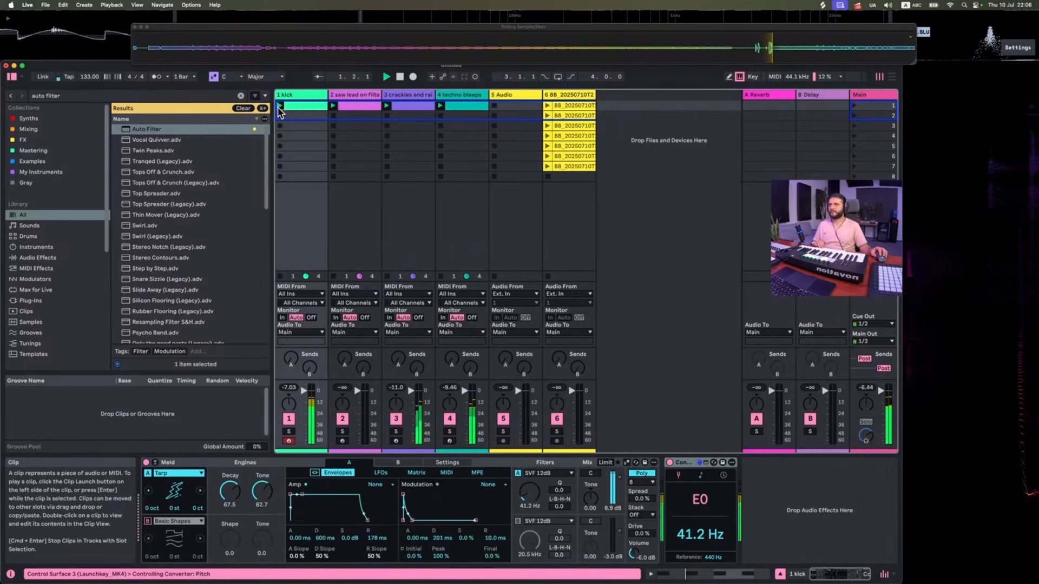
# - Set the Grain Delay dry/wet on the techno bleeps track to 17 %
pyautogui.click(467, 94)
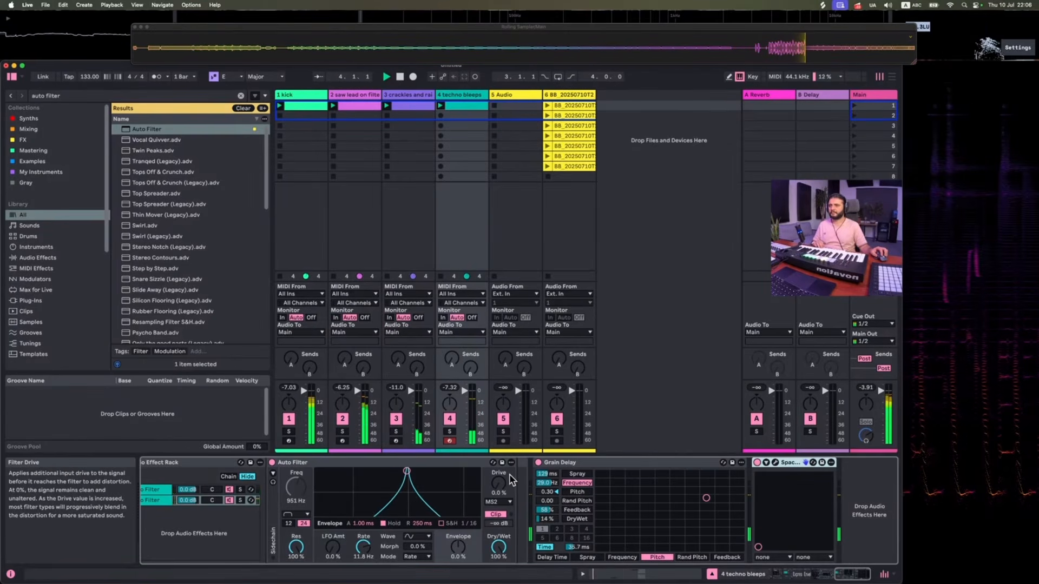
pyautogui.click(333, 548)
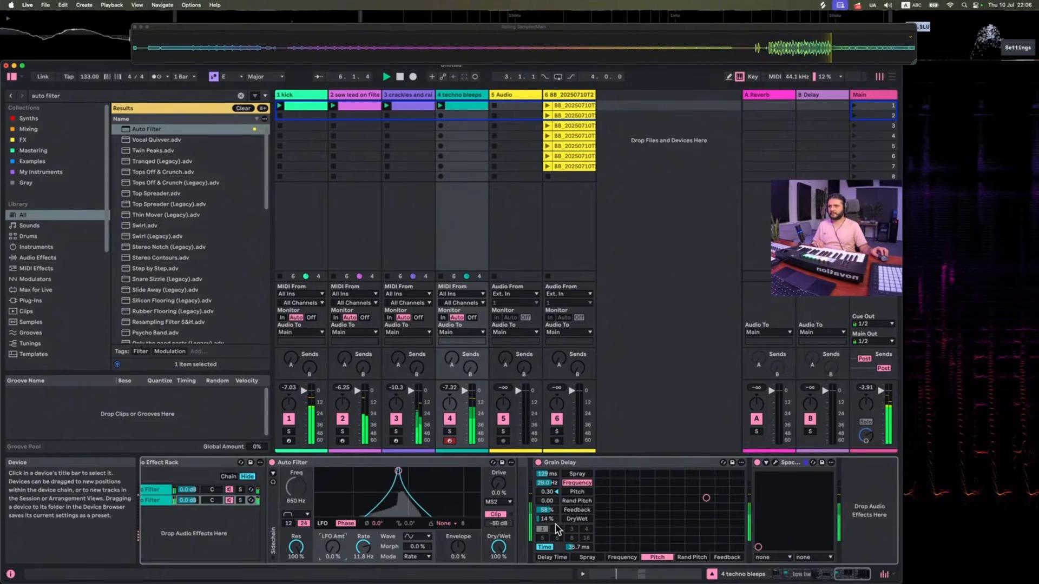
pyautogui.moveTo(547, 519); pyautogui.dragTo(552, 525)
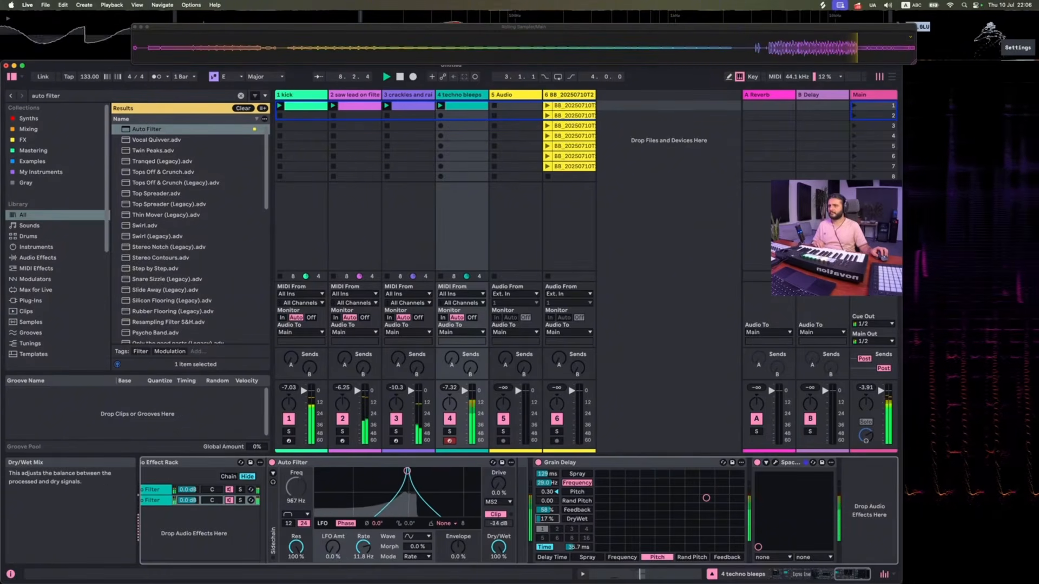
# - Launch the first captured bleep clip and set its segment BPM to 133
pyautogui.click(546, 106)
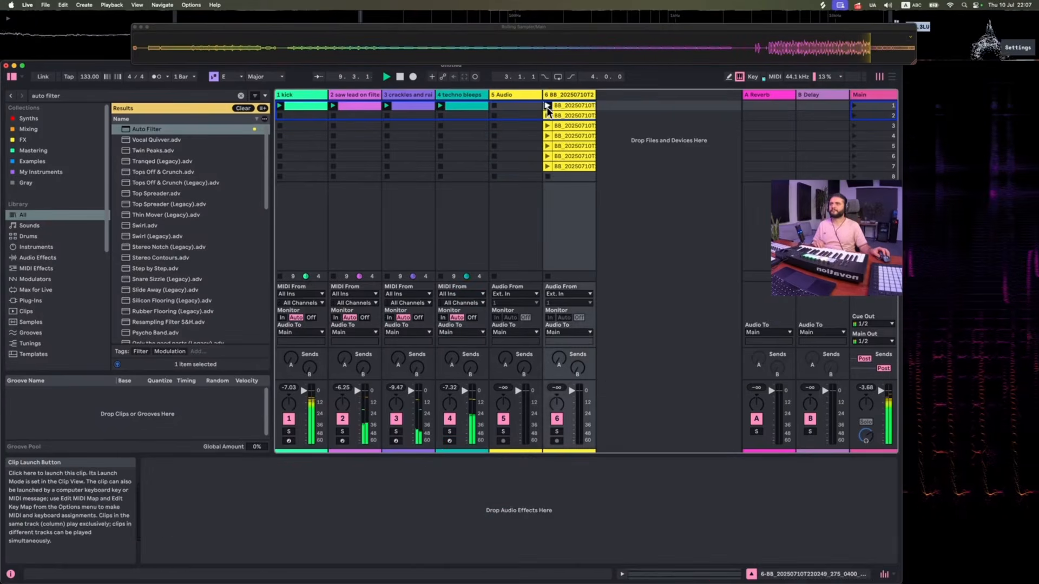
pyautogui.doubleClick(568, 105)
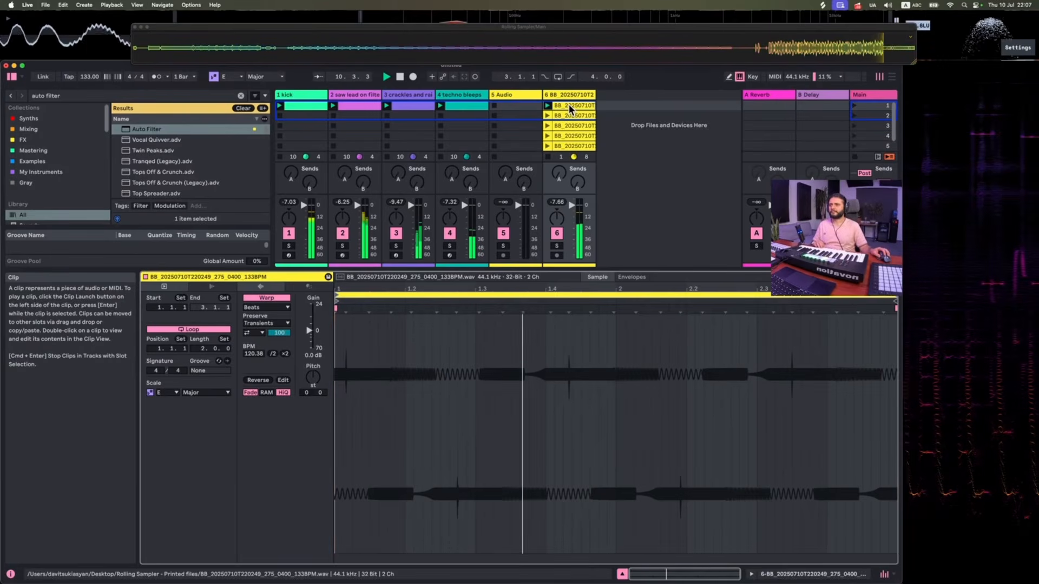
pyautogui.click(250, 358)
pyautogui.write('133')
pyautogui.press('Return')
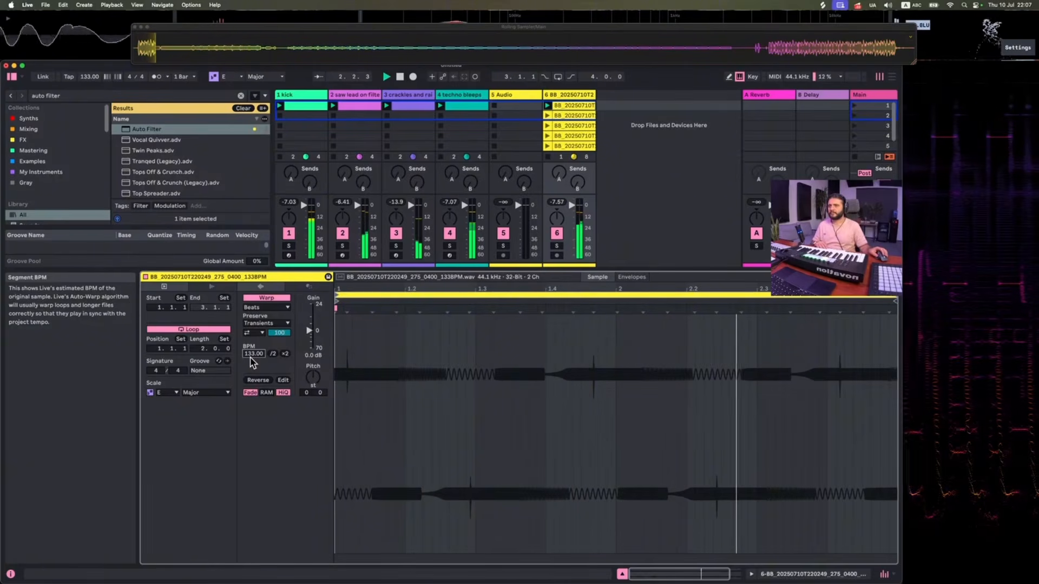
# - Stop playback, move the first captured clip into slot 1 of the empty Audio track, and restart playback
pyautogui.press('space')
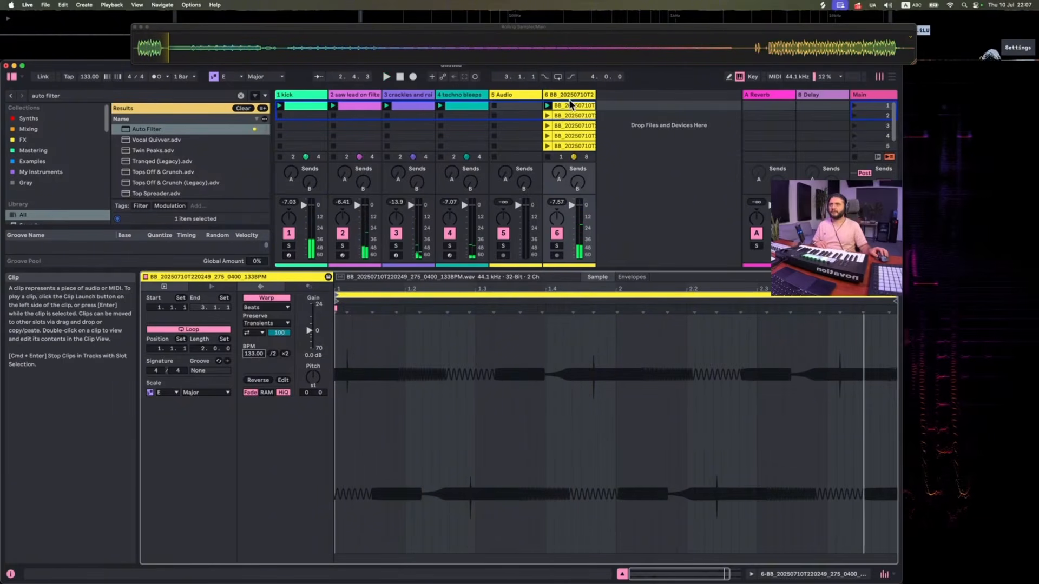
pyautogui.moveTo(569, 97); pyautogui.dragTo(517, 105)
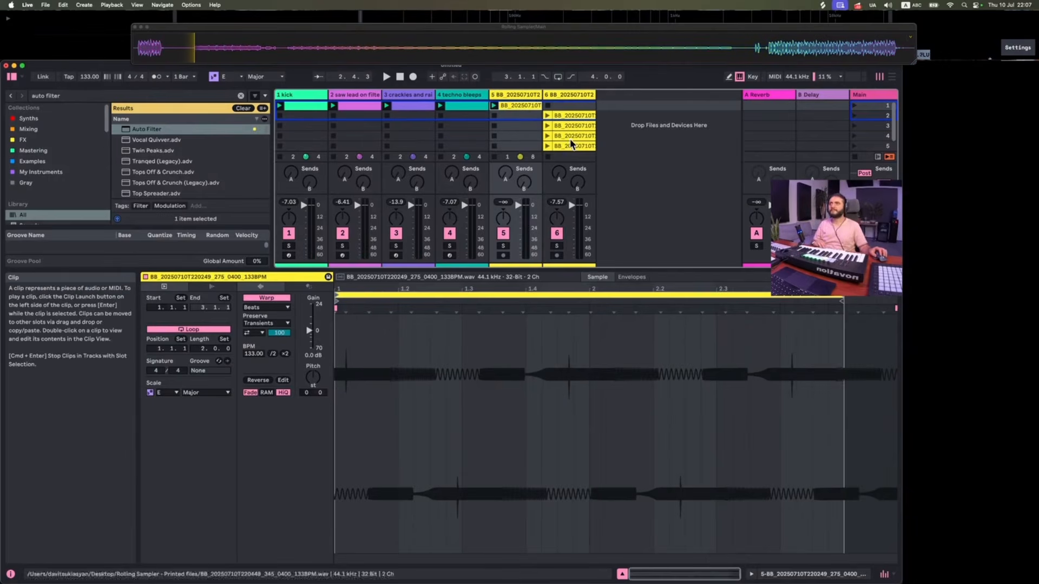
pyautogui.press('space')
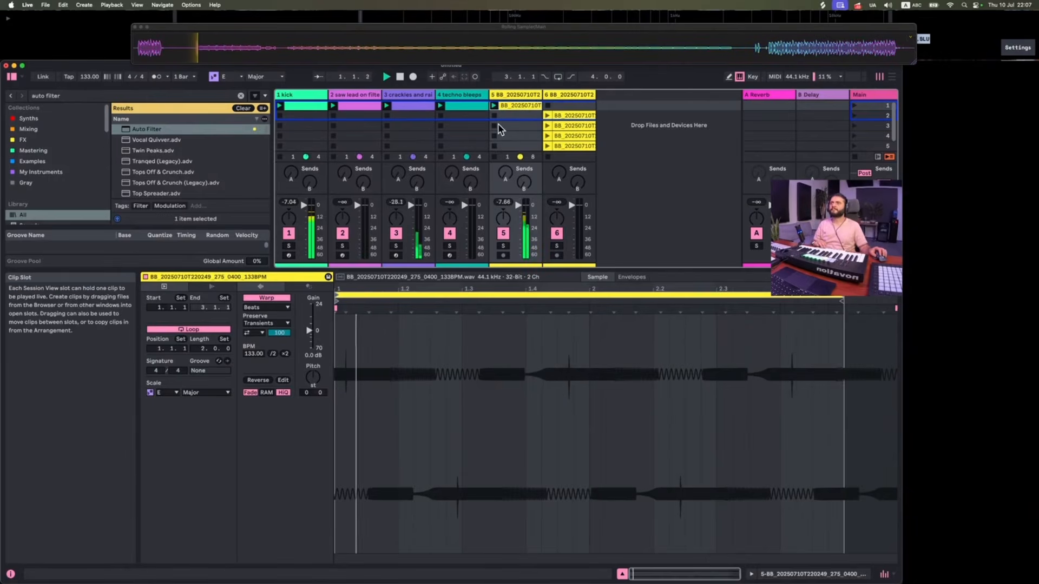
# - Turn off the captured clip's transient looping, preserve 1/16 divisions in Beats warp mode, and set the transient envelope to 29
pyautogui.click(254, 333)
pyautogui.click(253, 344)
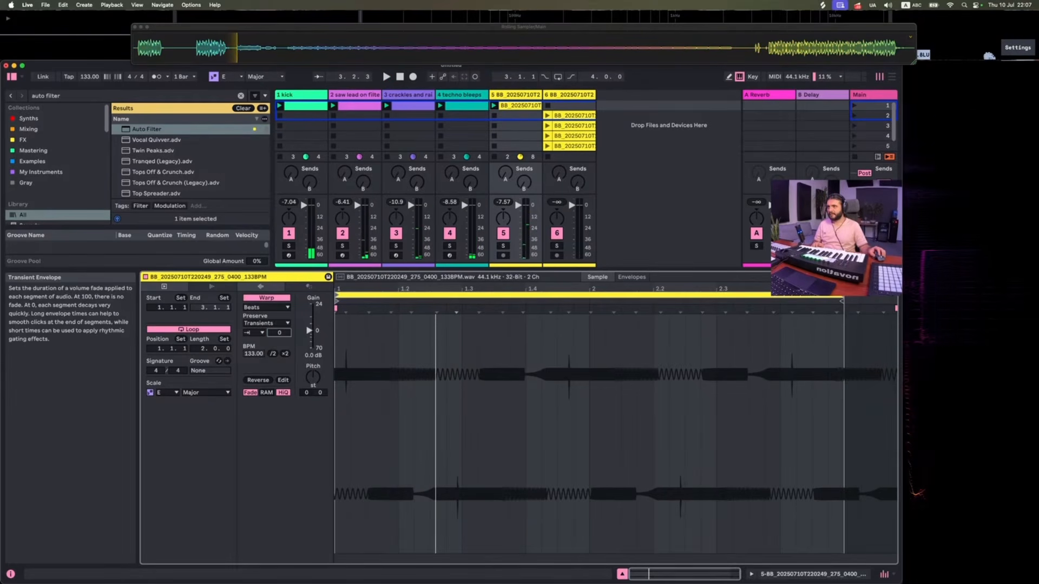
pyautogui.click(278, 323)
pyautogui.click(254, 376)
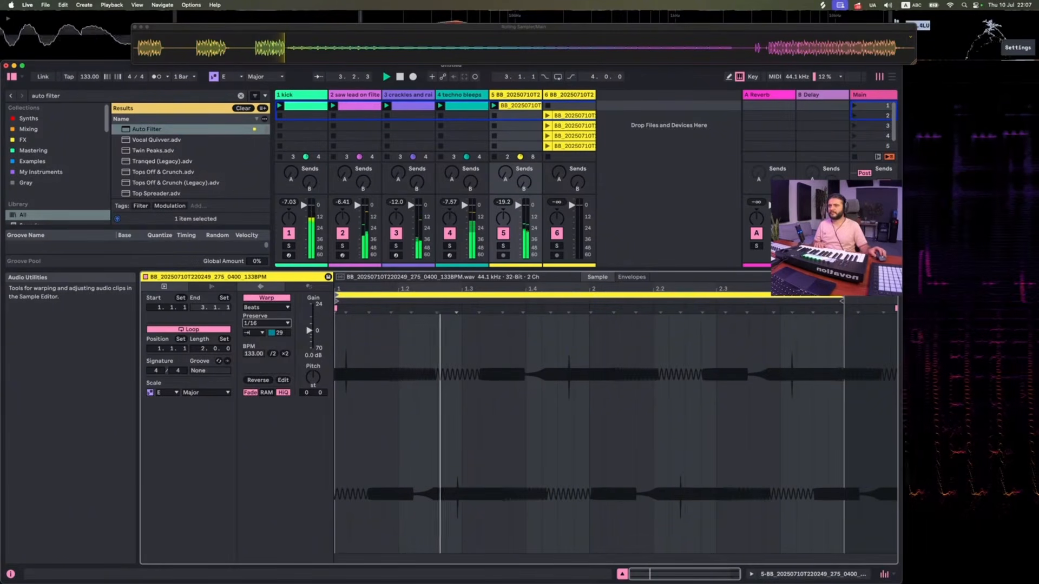
# - Shorten the captured clip's loop to a length of 1.1.0 and transpose the clip to -7 semitones
pyautogui.moveTo(840, 298); pyautogui.dragTo(526, 299)
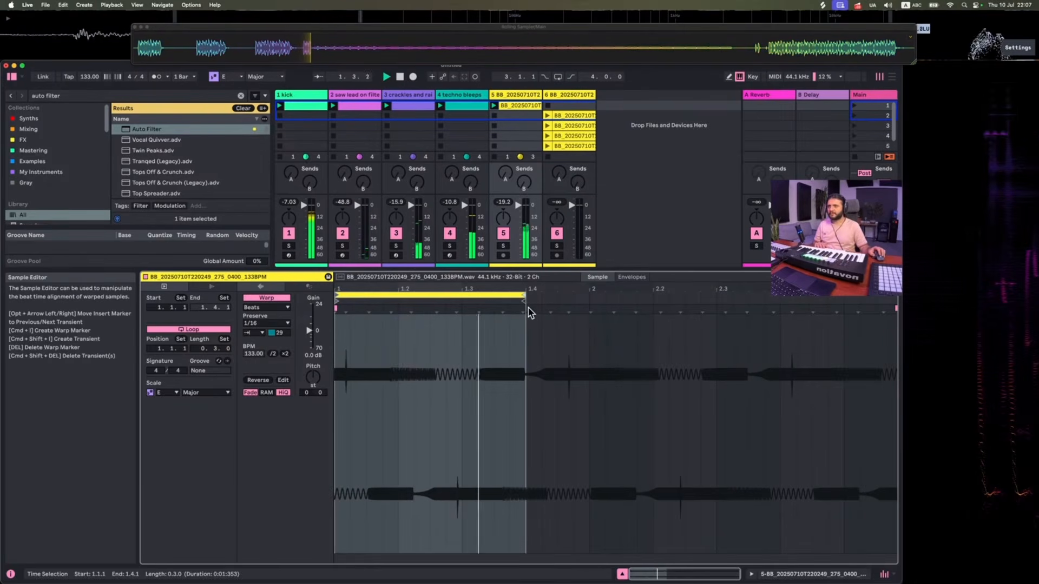
pyautogui.moveTo(527, 313); pyautogui.dragTo(651, 314)
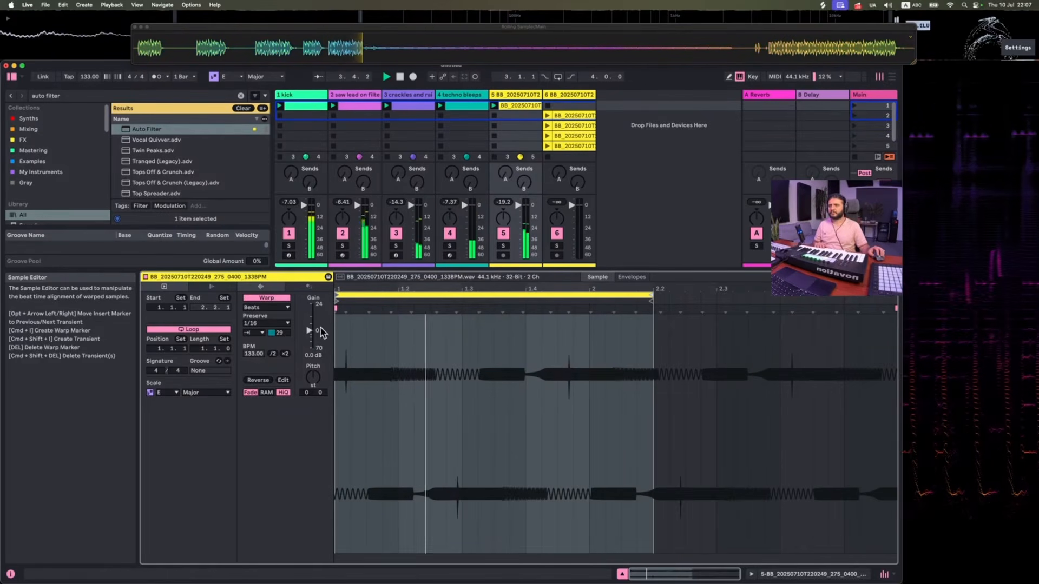
pyautogui.moveTo(313, 377); pyautogui.dragTo(317, 383)
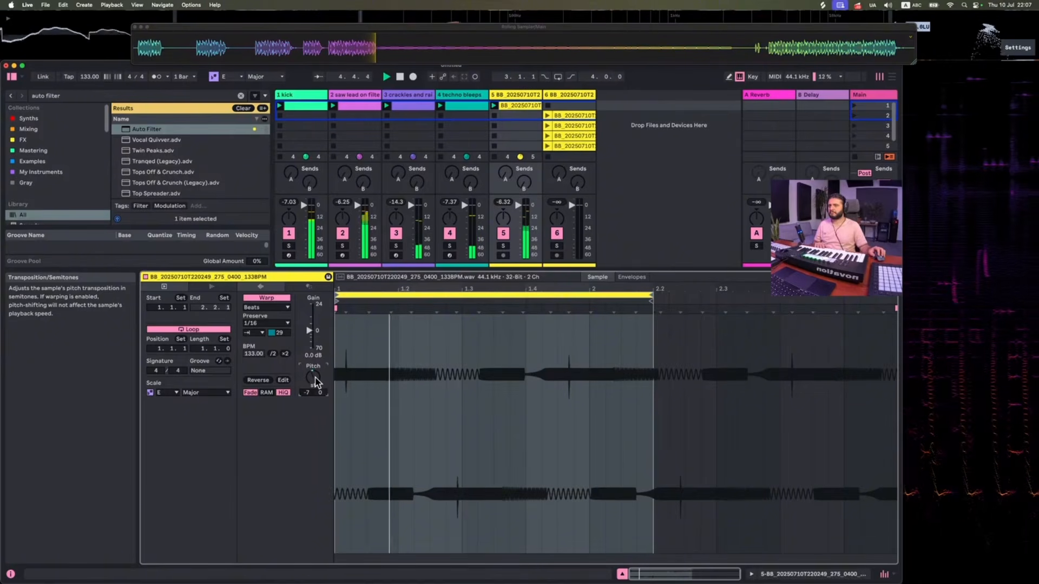
# - Quantize the whole captured clip to a 1/16 grid at 100 % amount
pyautogui.click(443, 378)
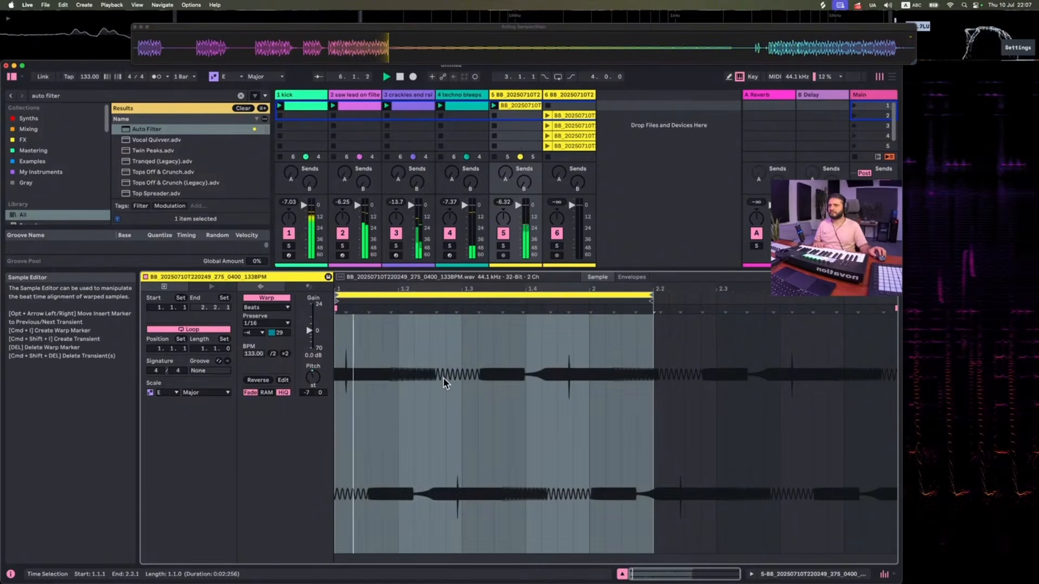
pyautogui.press('super+a')
pyautogui.press('super+shift+u')
pyautogui.click(264, 326)
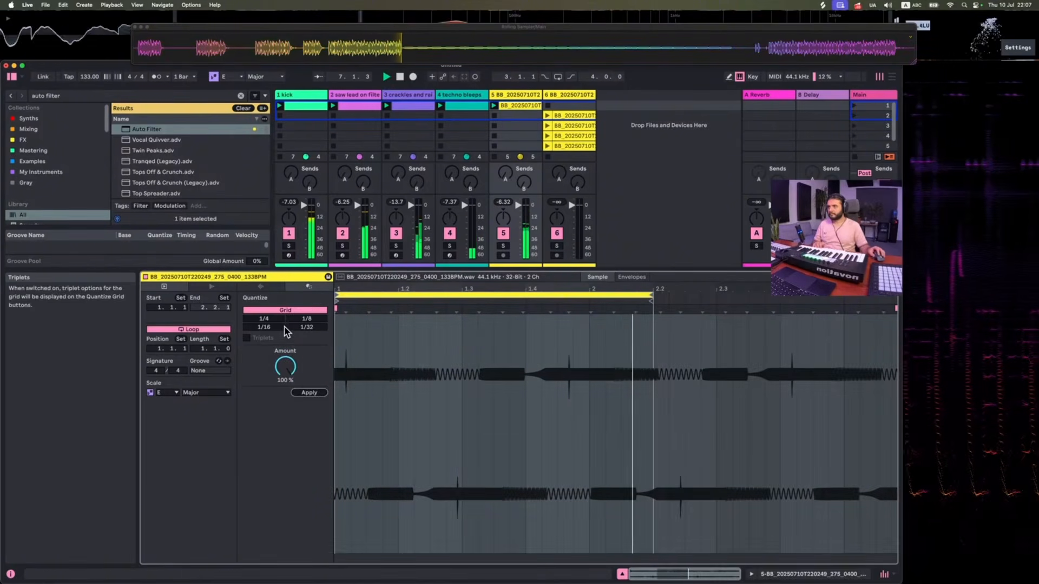
pyautogui.click(309, 392)
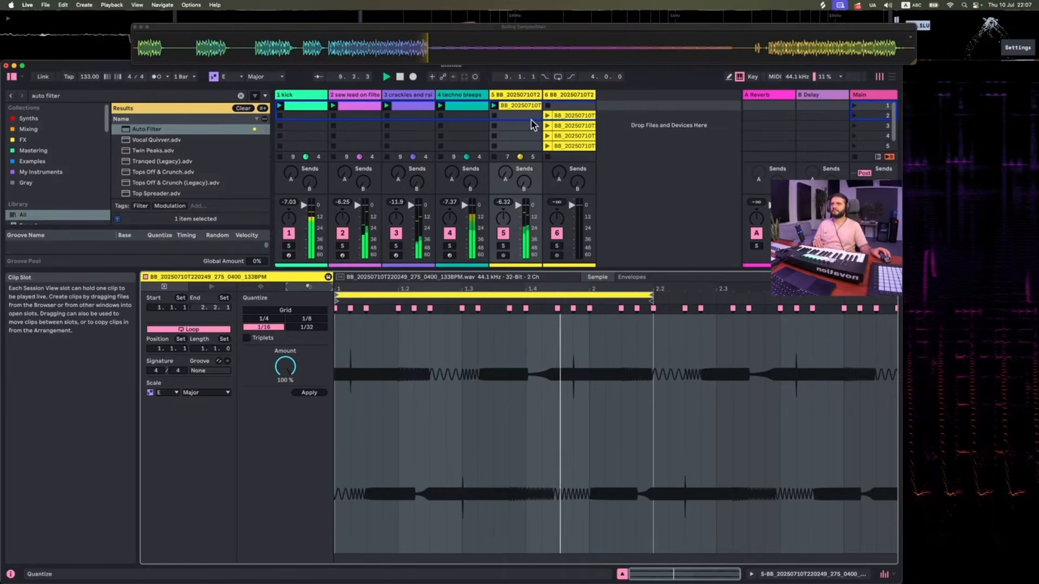
# - Rename the audio track holding the first captured clip as techno
pyautogui.click(517, 94)
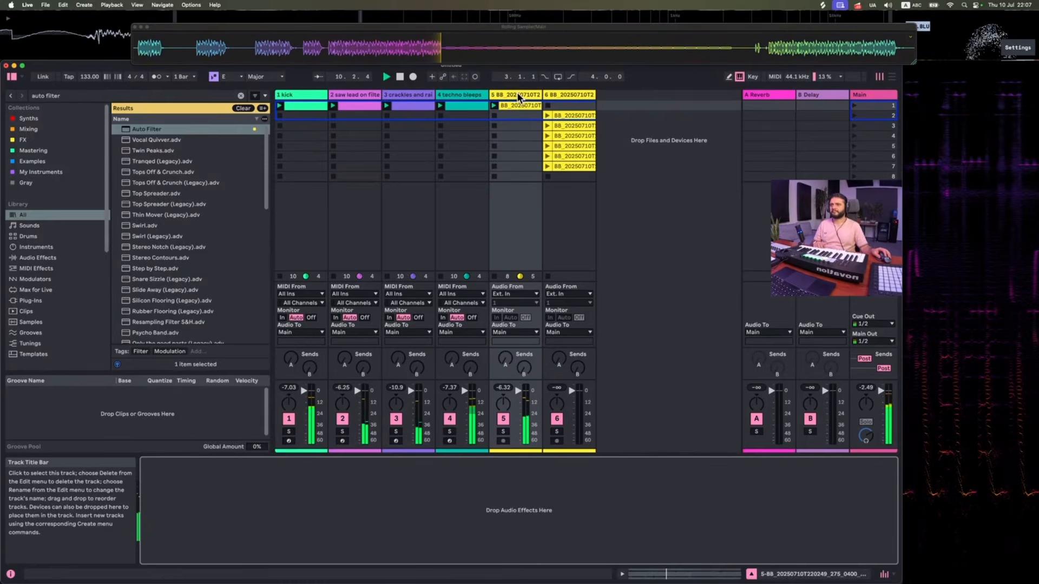
pyautogui.click(523, 95)
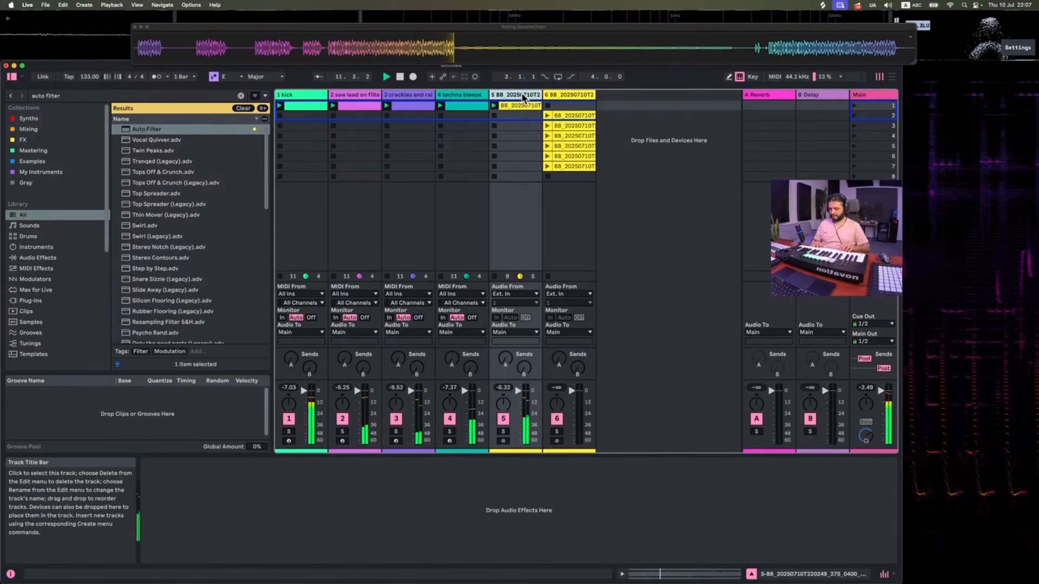
pyautogui.press('super+r')
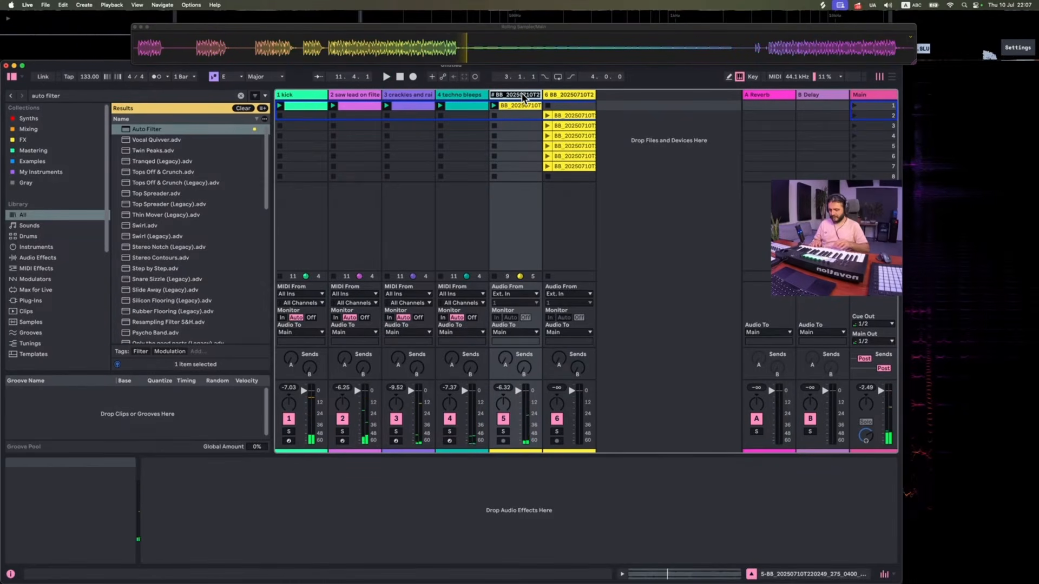
pyautogui.write('techno')
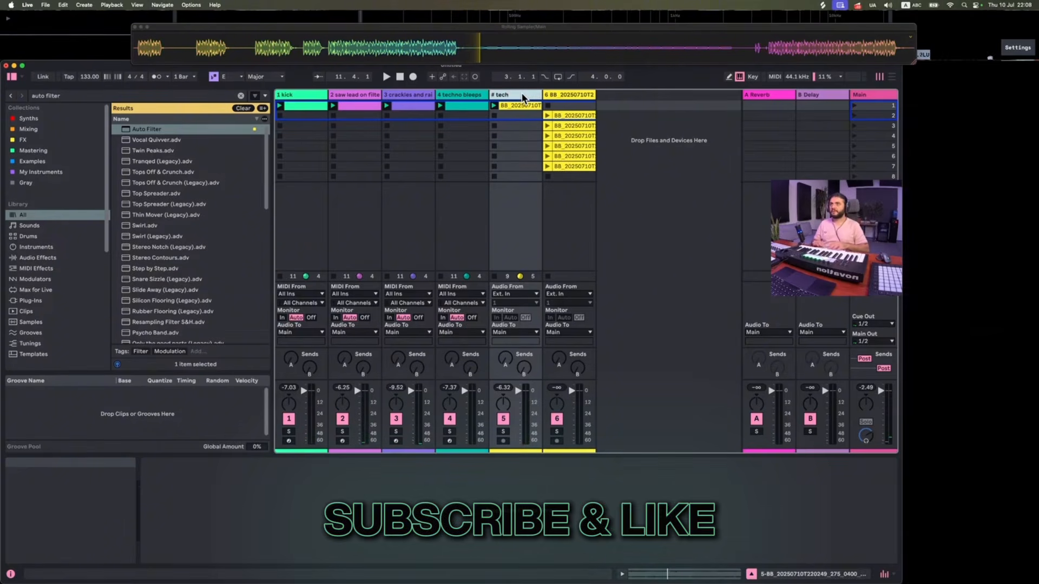